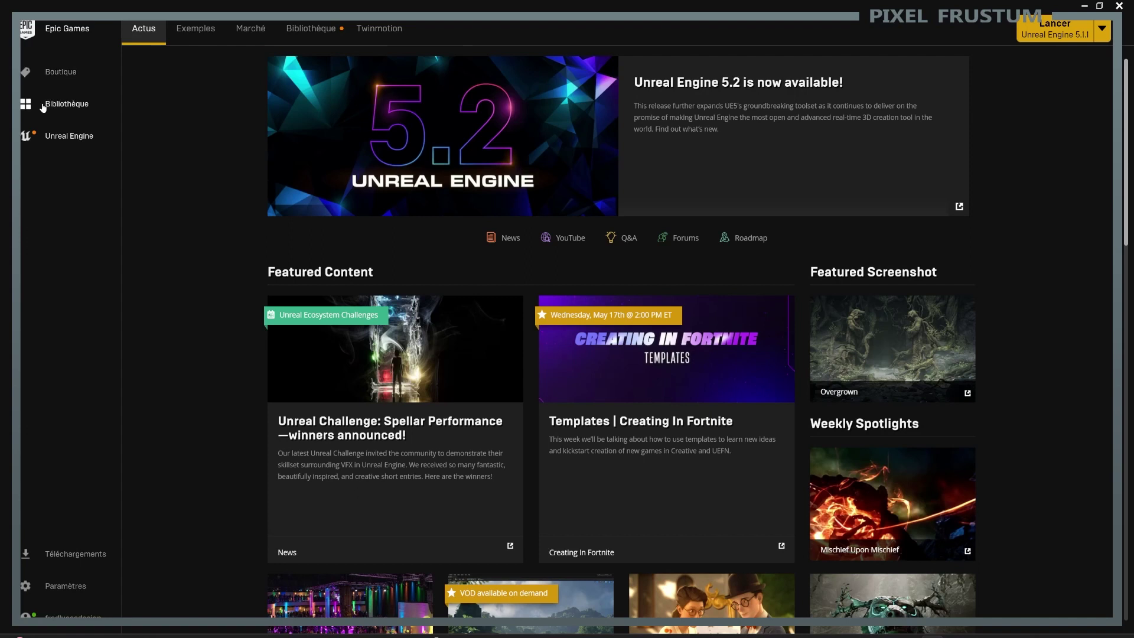
Step: Look through the featured and discounted games on the store's front page, and open the game library
{"action": "left_click", "coordinate": [55, 71]}
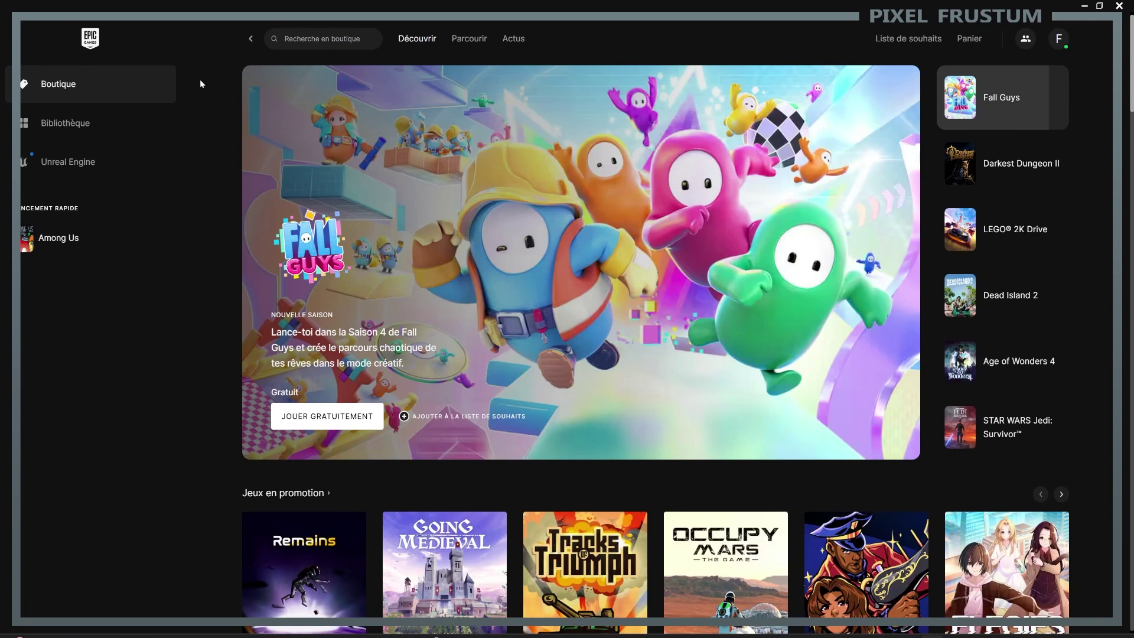
{"action": "scroll", "coordinate": [512, 508], "scroll_direction": "down", "scroll_amount": 3}
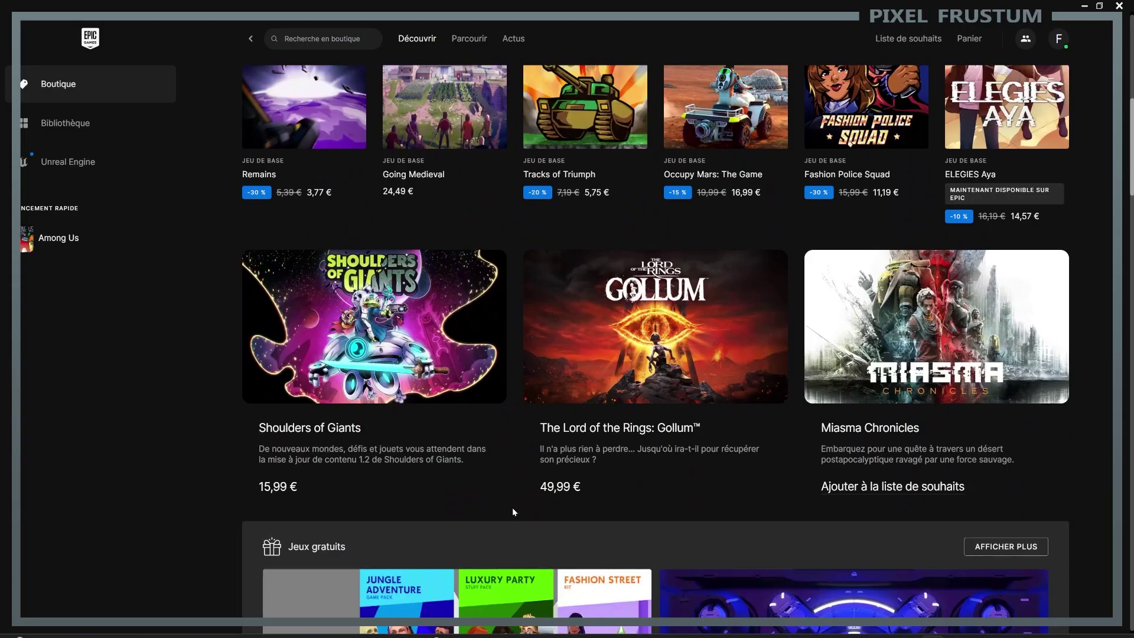
{"action": "scroll", "coordinate": [512, 508], "scroll_direction": "up", "scroll_amount": 5}
{"action": "scroll", "coordinate": [512, 507], "scroll_direction": "up", "scroll_amount": 2}
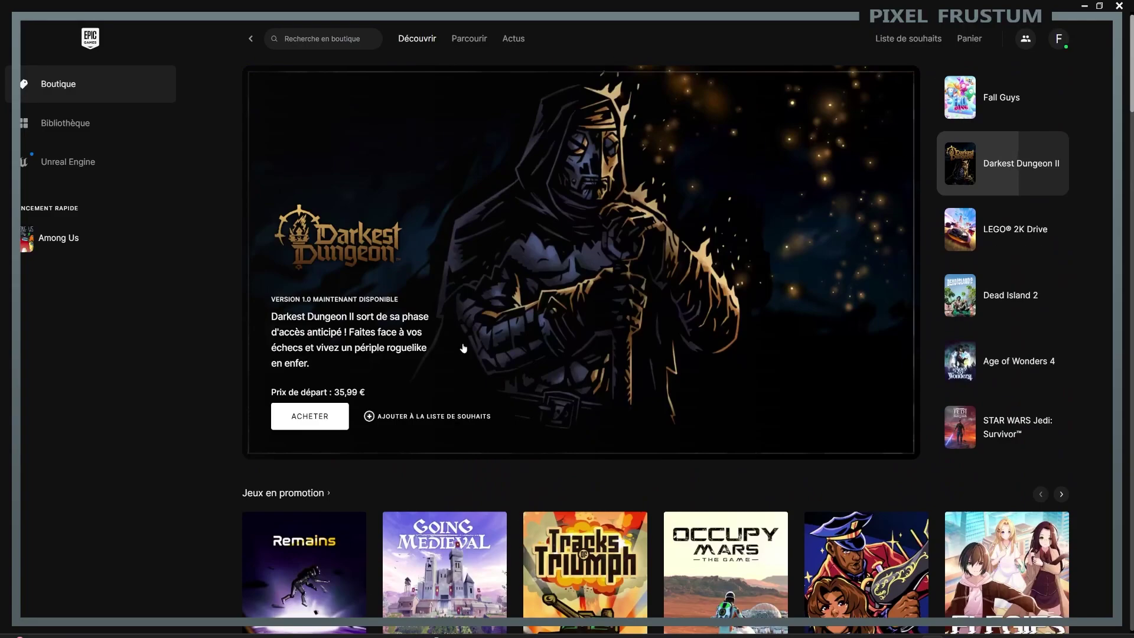
{"action": "left_click", "coordinate": [81, 124]}
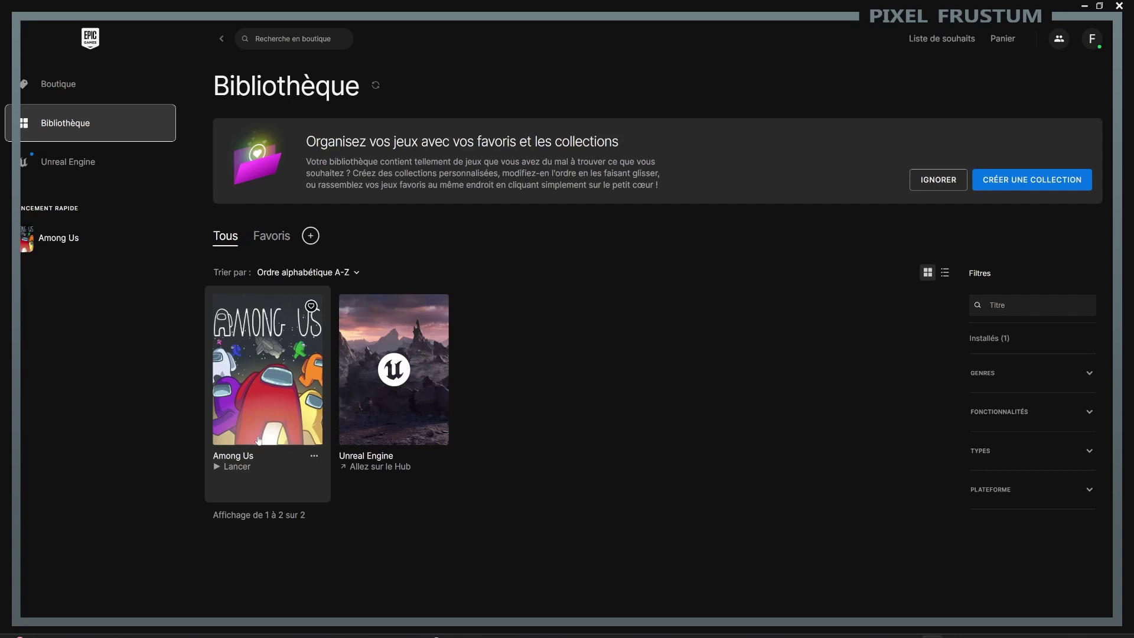
Step: Return to the Unreal Engine section and check the launcher's list of download tasks
{"action": "left_click", "coordinate": [90, 161]}
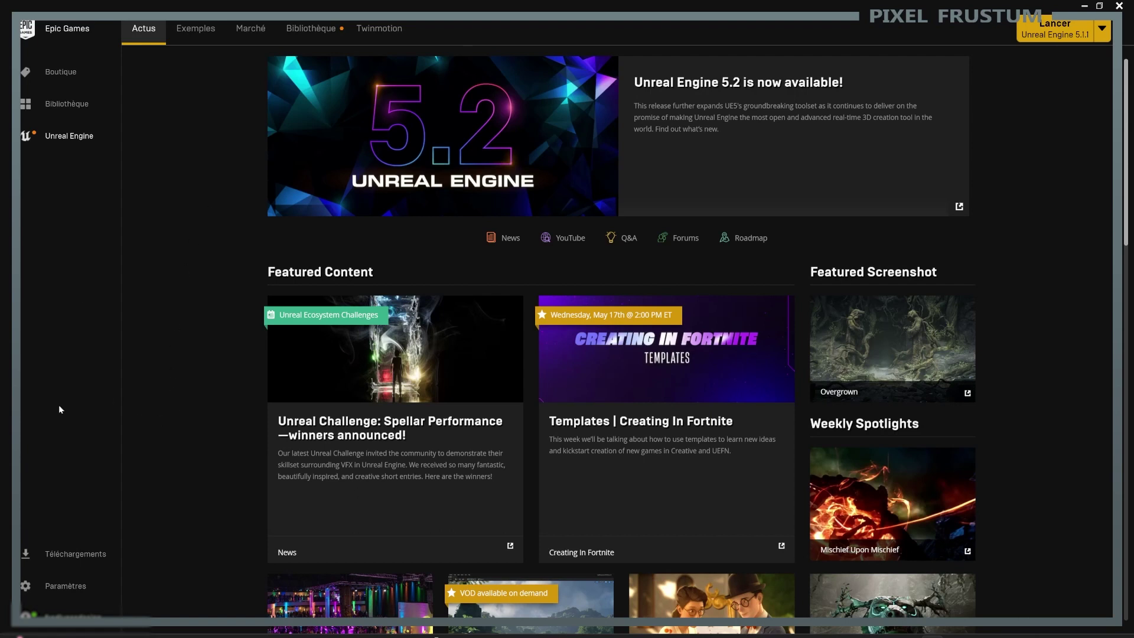
{"action": "left_click", "coordinate": [55, 555]}
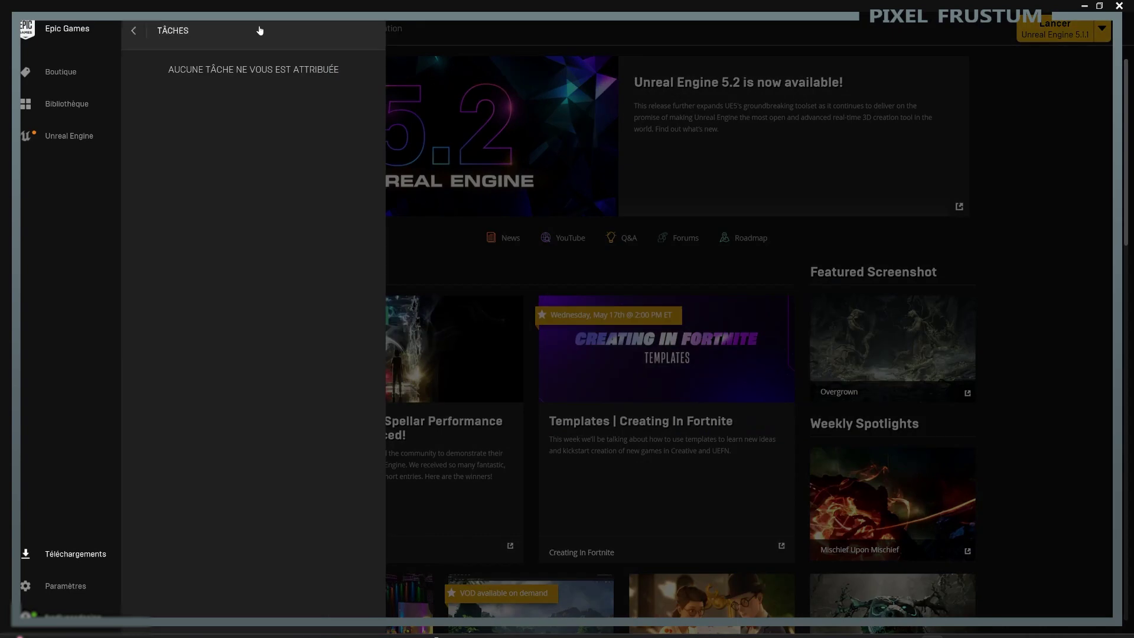
{"action": "left_click", "coordinate": [135, 33]}
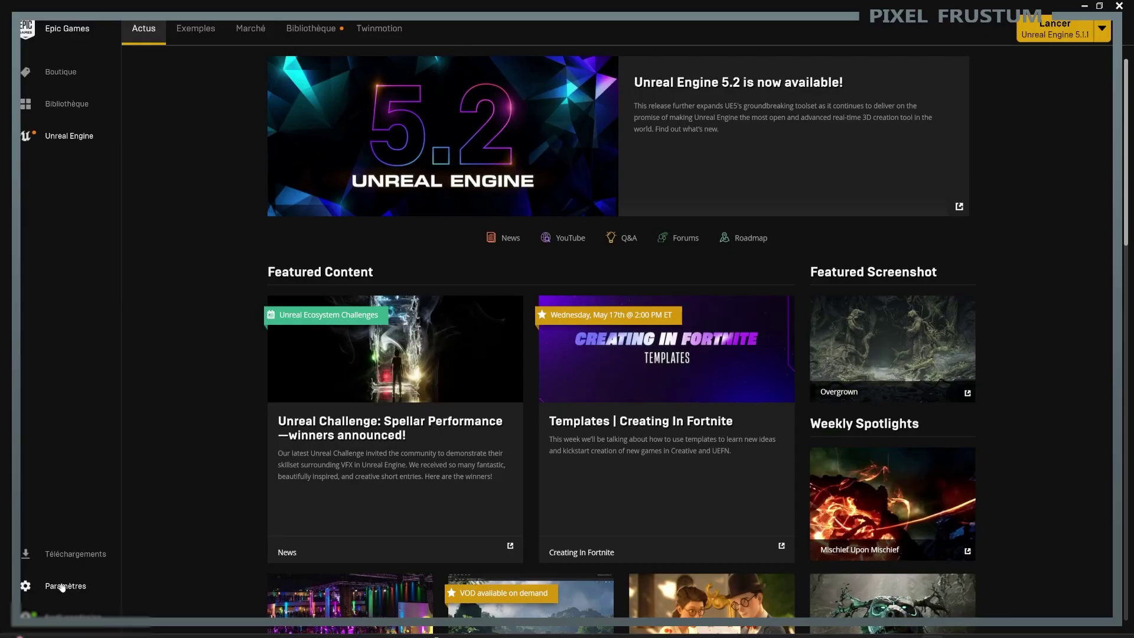
Step: Review the launcher settings from language and preferences down to game management, and return to the Unreal Engine section
{"action": "left_click", "coordinate": [62, 585]}
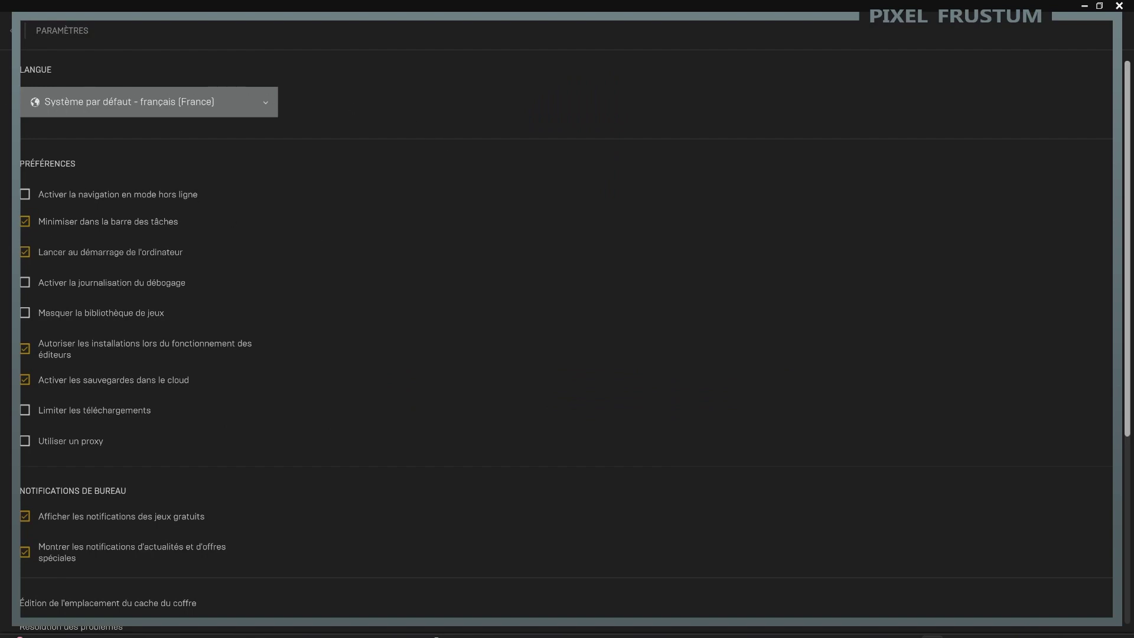
{"action": "scroll", "coordinate": [289, 419], "scroll_direction": "down", "scroll_amount": 2}
{"action": "scroll", "coordinate": [290, 418], "scroll_direction": "down", "scroll_amount": 5}
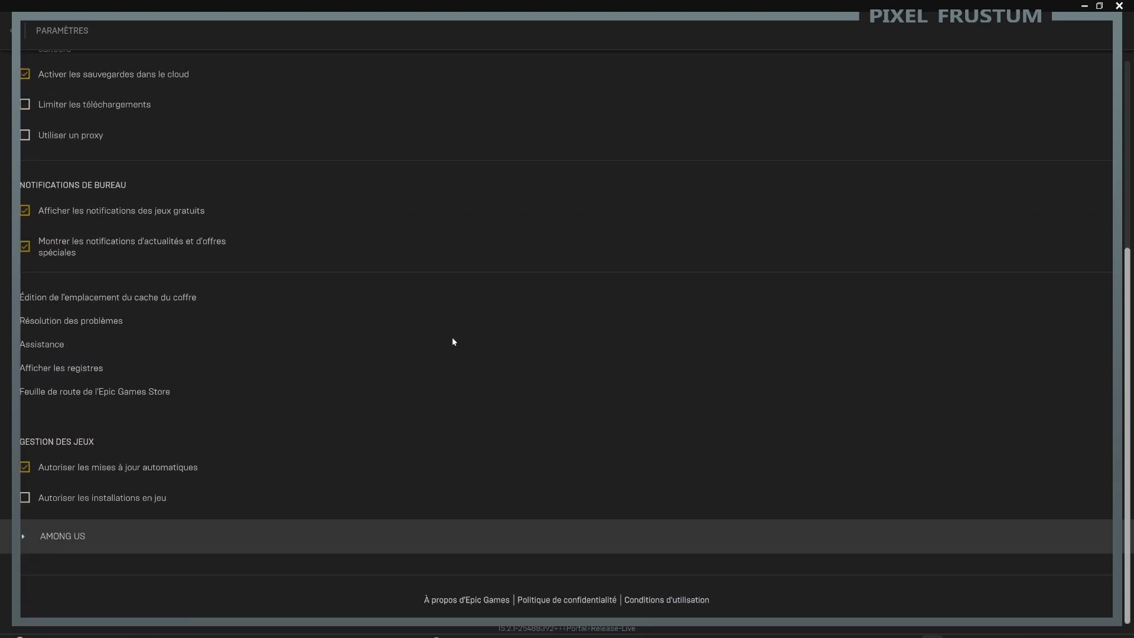
{"action": "left_click", "coordinate": [13, 30]}
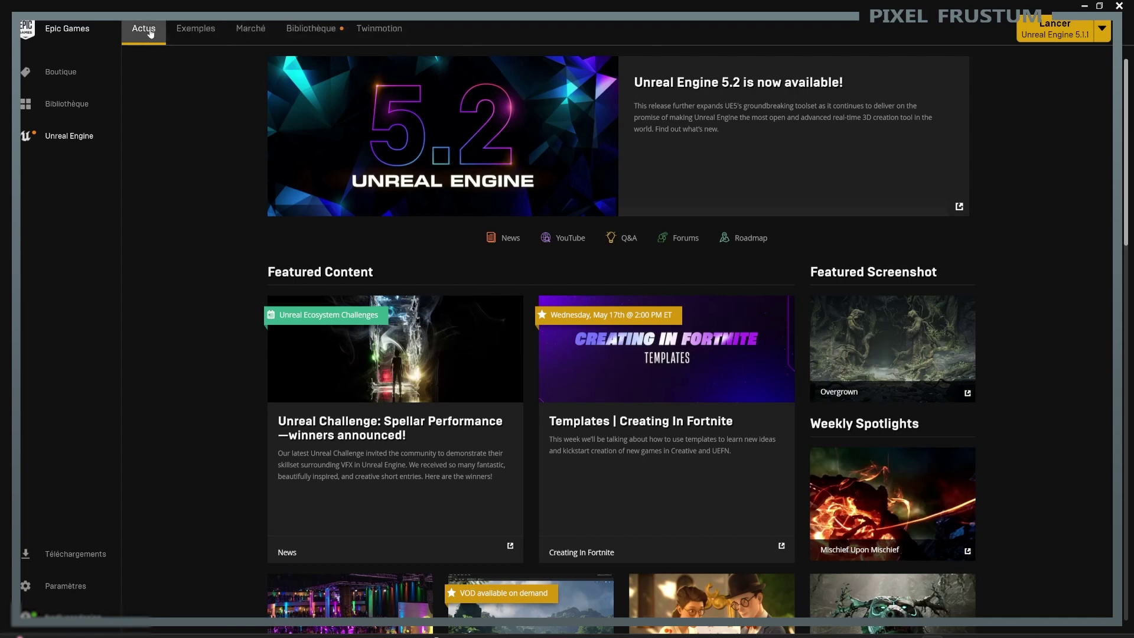
{"action": "left_click", "coordinate": [200, 38]}
{"action": "left_click", "coordinate": [201, 38]}
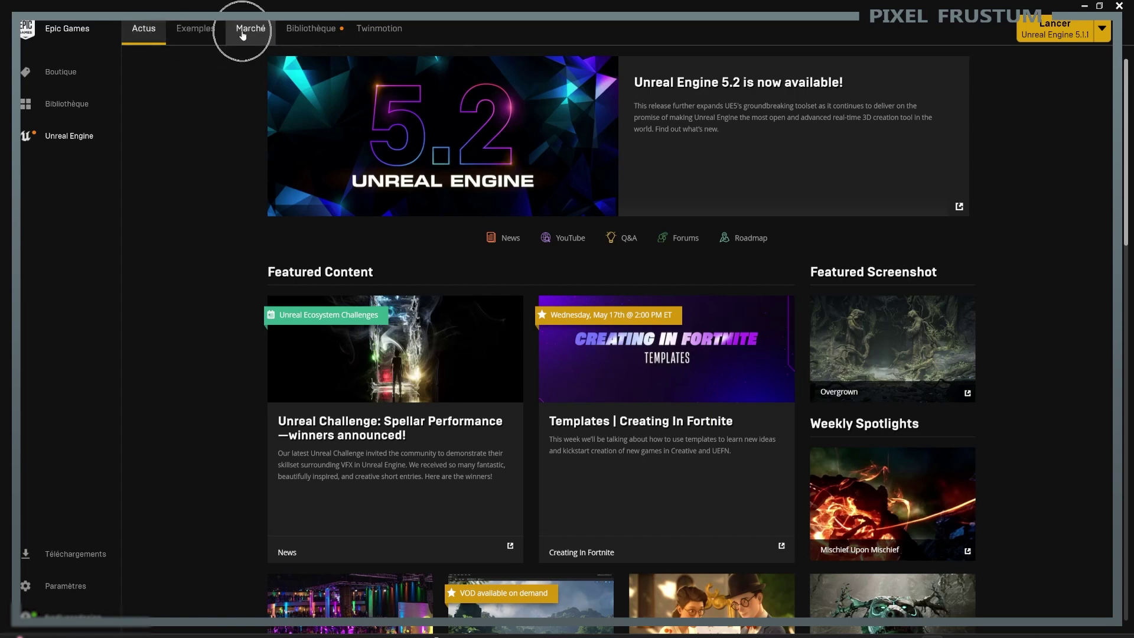
{"action": "left_click", "coordinate": [381, 38]}
{"action": "left_click", "coordinate": [380, 37]}
{"action": "left_click", "coordinate": [320, 33]}
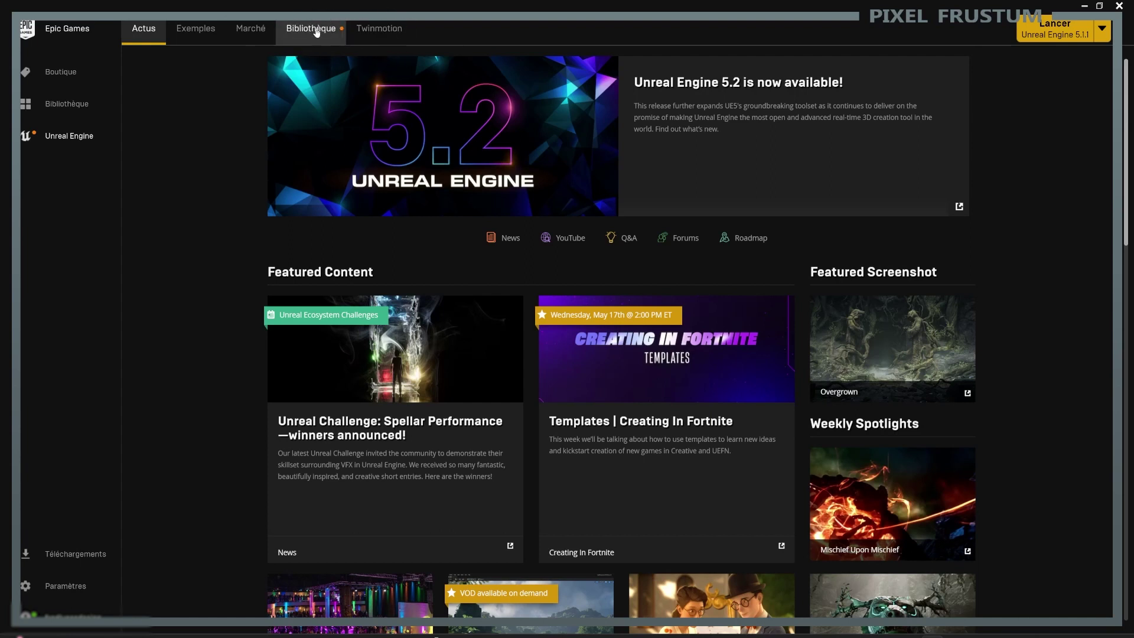
{"action": "left_click", "coordinate": [193, 28]}
{"action": "left_click", "coordinate": [141, 30]}
{"action": "left_click", "coordinate": [214, 33]}
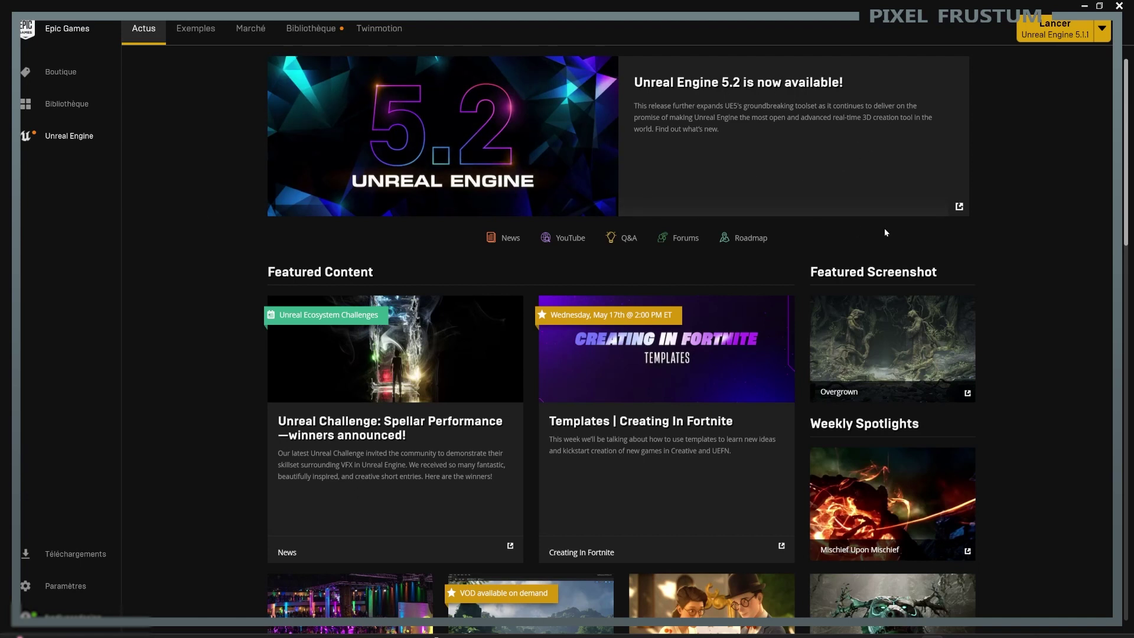
Step: Look through the Unreal Engine news page, from the featured content to the blog and community resources
{"action": "scroll", "coordinate": [884, 228], "scroll_direction": "down", "scroll_amount": 3}
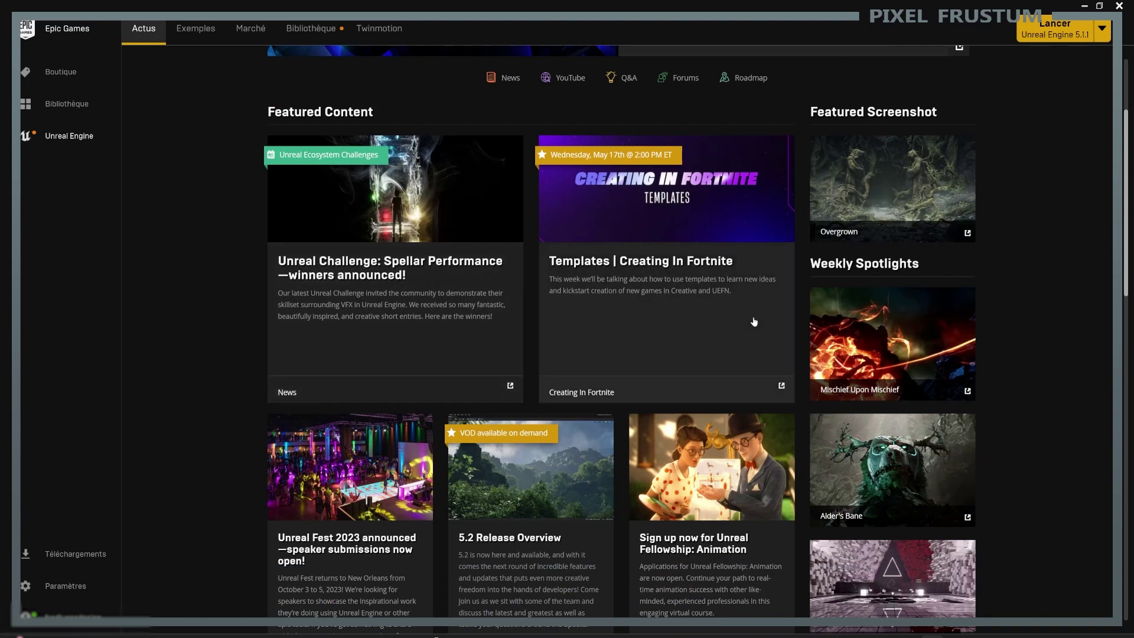
{"action": "scroll", "coordinate": [703, 291], "scroll_direction": "down", "scroll_amount": 5}
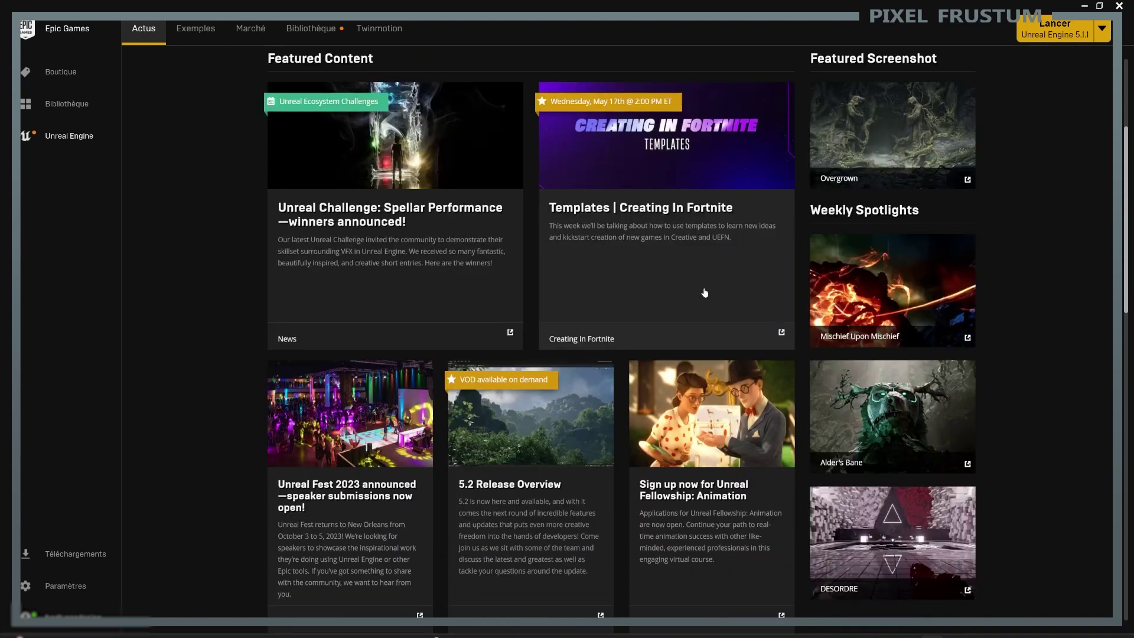
{"action": "scroll", "coordinate": [652, 194], "scroll_direction": "up", "scroll_amount": 4}
{"action": "scroll", "coordinate": [995, 271], "scroll_direction": "down", "scroll_amount": 3}
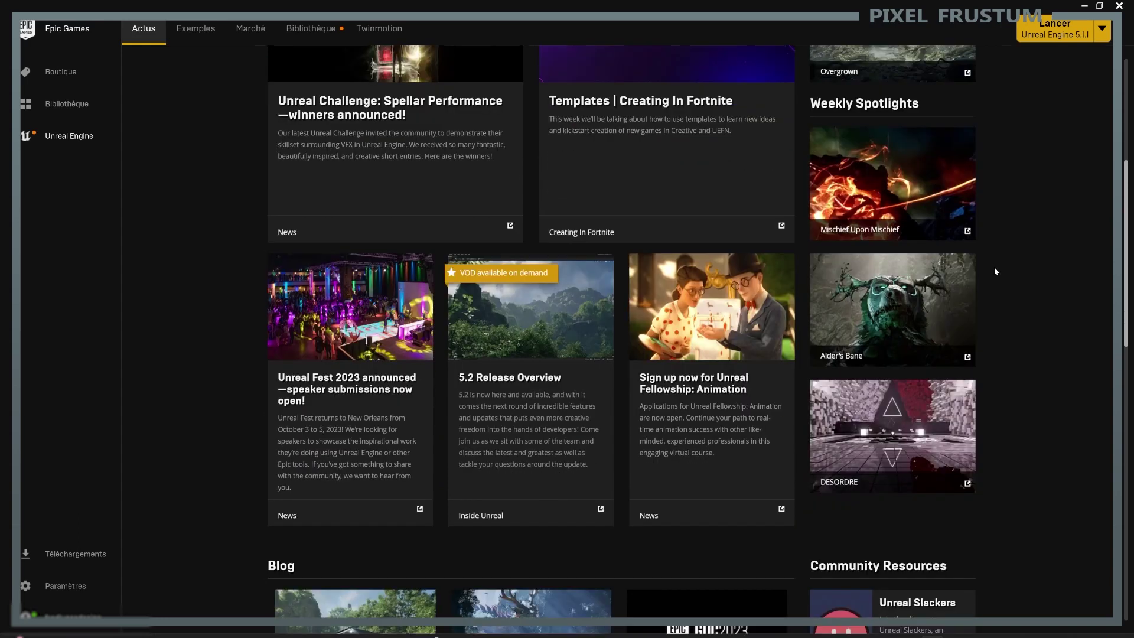
{"action": "scroll", "coordinate": [994, 268], "scroll_direction": "down", "scroll_amount": 8}
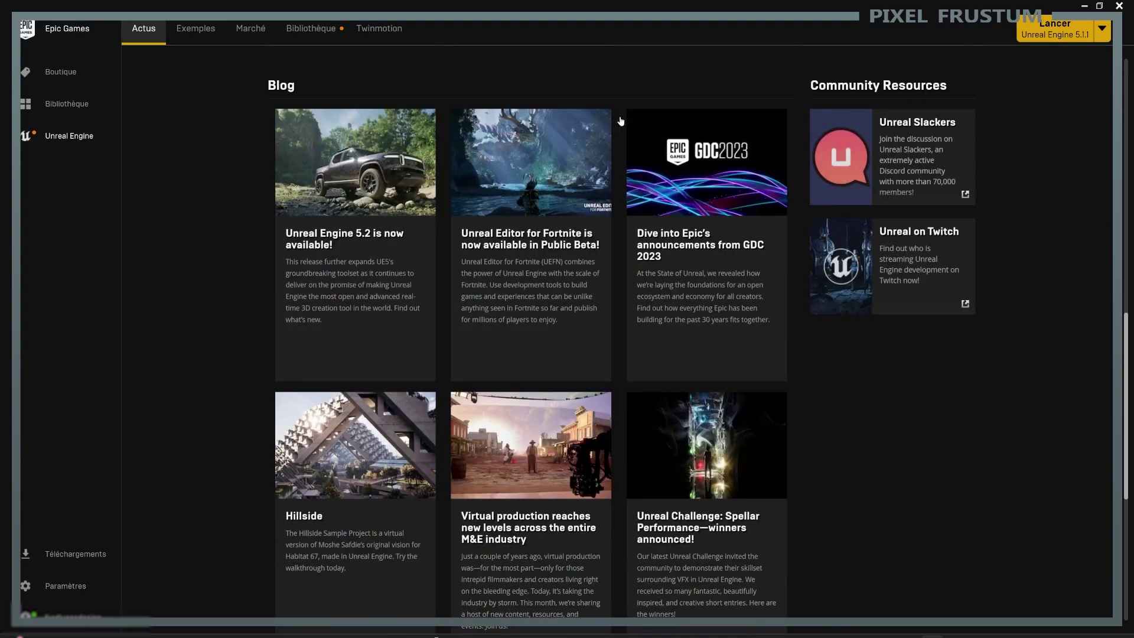
{"action": "scroll", "coordinate": [644, 305], "scroll_direction": "up", "scroll_amount": 11}
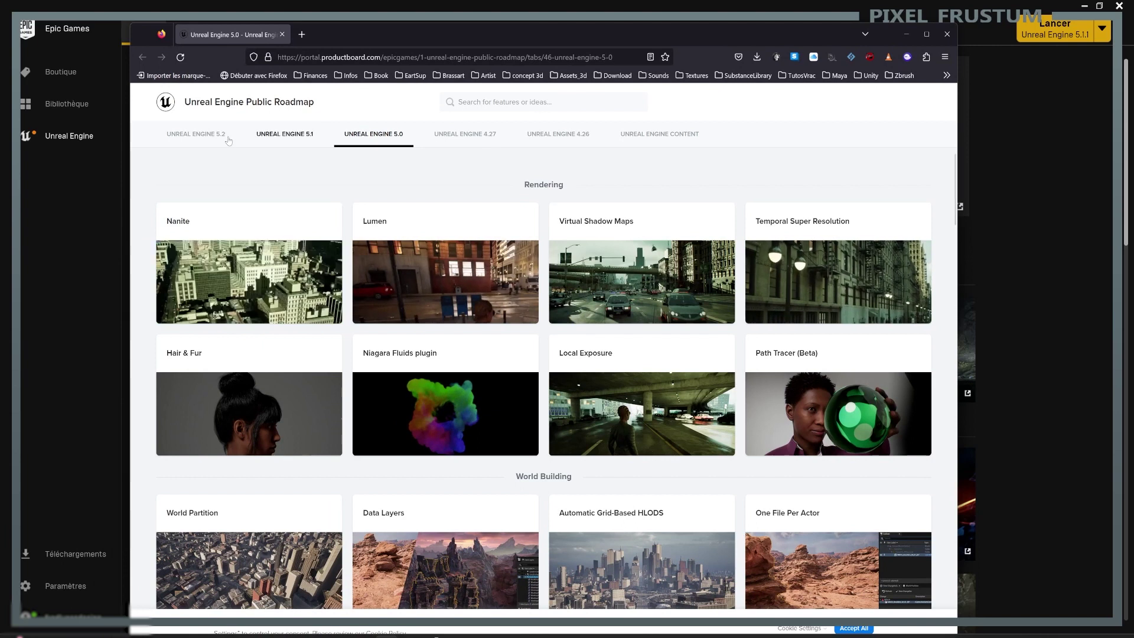
Step: Examine the Unreal Engine 5.2 features on the public roadmap in the browser, and return to the launcher
{"action": "left_click", "coordinate": [192, 135]}
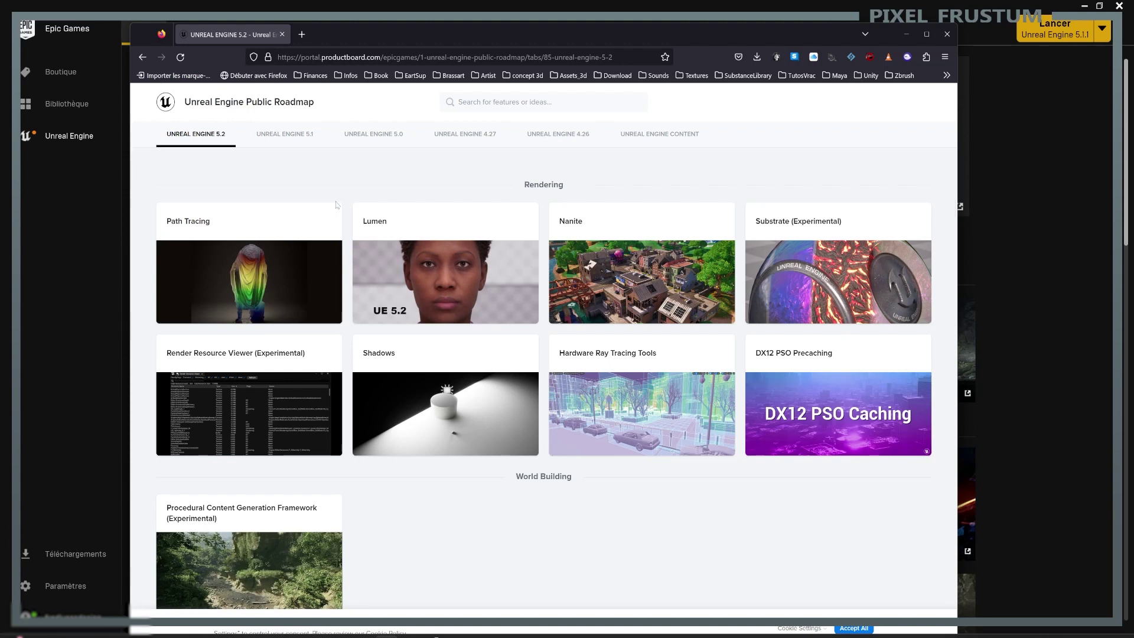
{"action": "scroll", "coordinate": [652, 417], "scroll_direction": "down", "scroll_amount": 3}
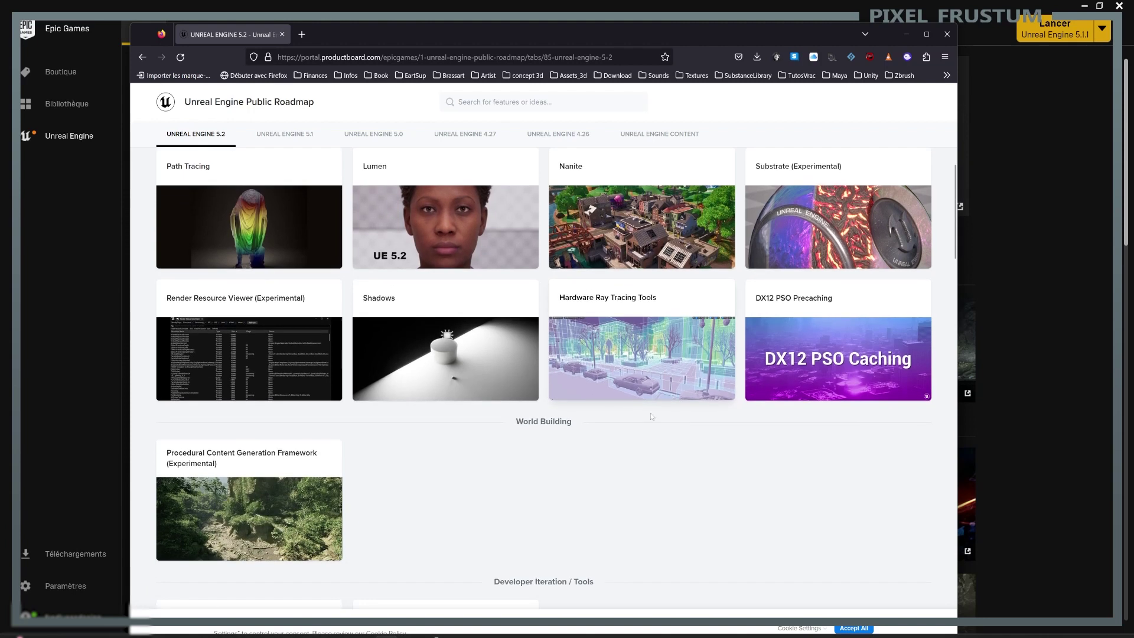
{"action": "scroll", "coordinate": [653, 417], "scroll_direction": "down", "scroll_amount": 2}
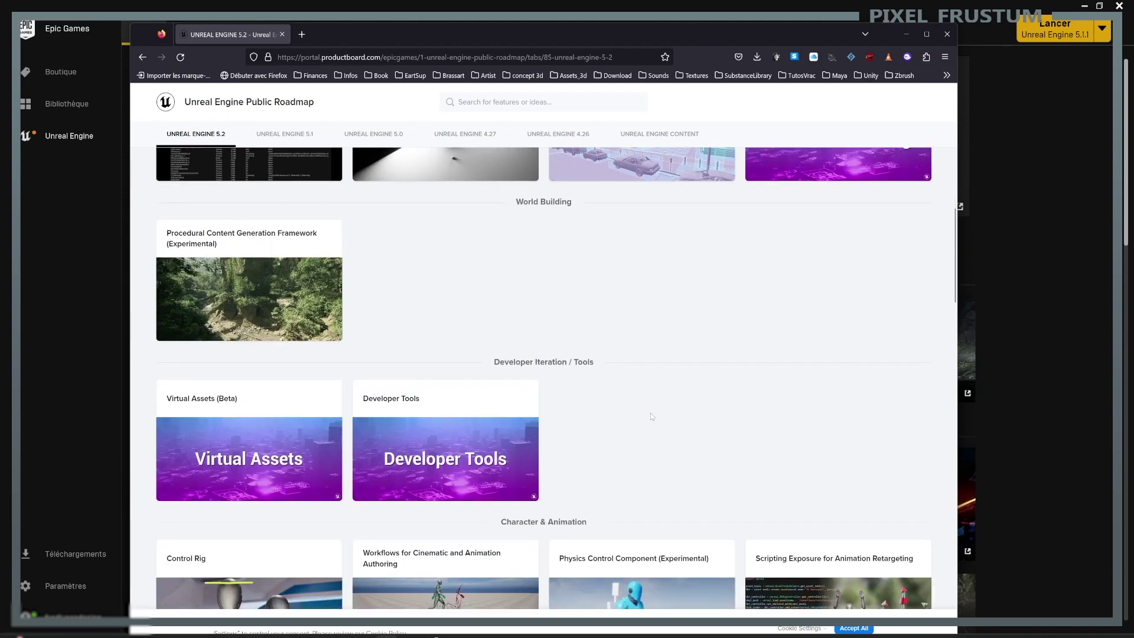
{"action": "scroll", "coordinate": [652, 417], "scroll_direction": "down", "scroll_amount": 2}
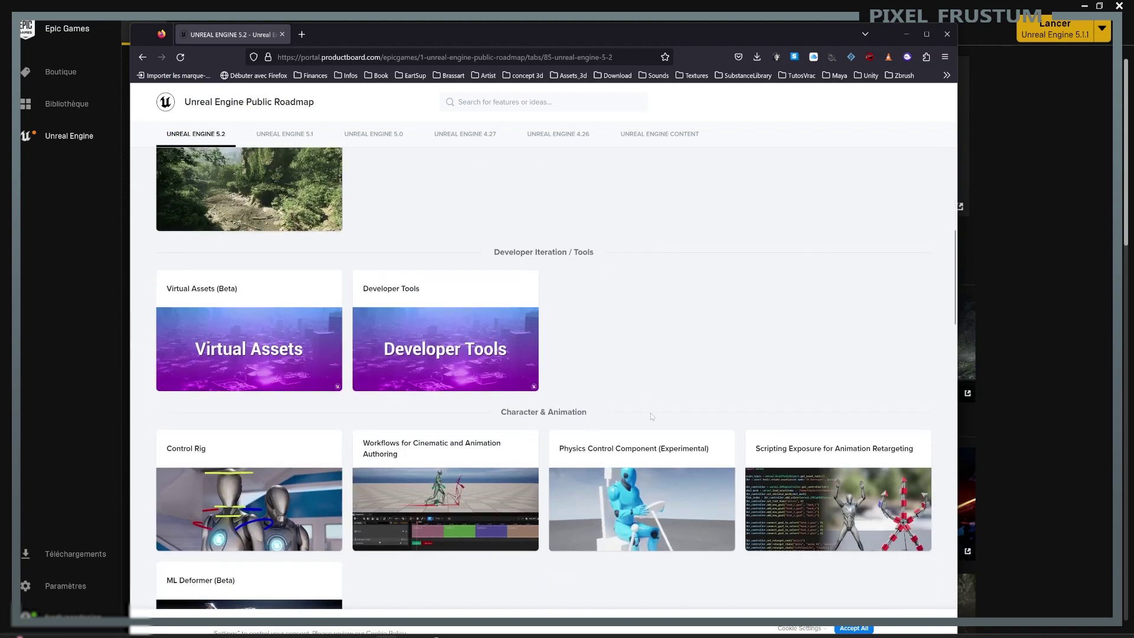
{"action": "scroll", "coordinate": [652, 417], "scroll_direction": "up", "scroll_amount": 7}
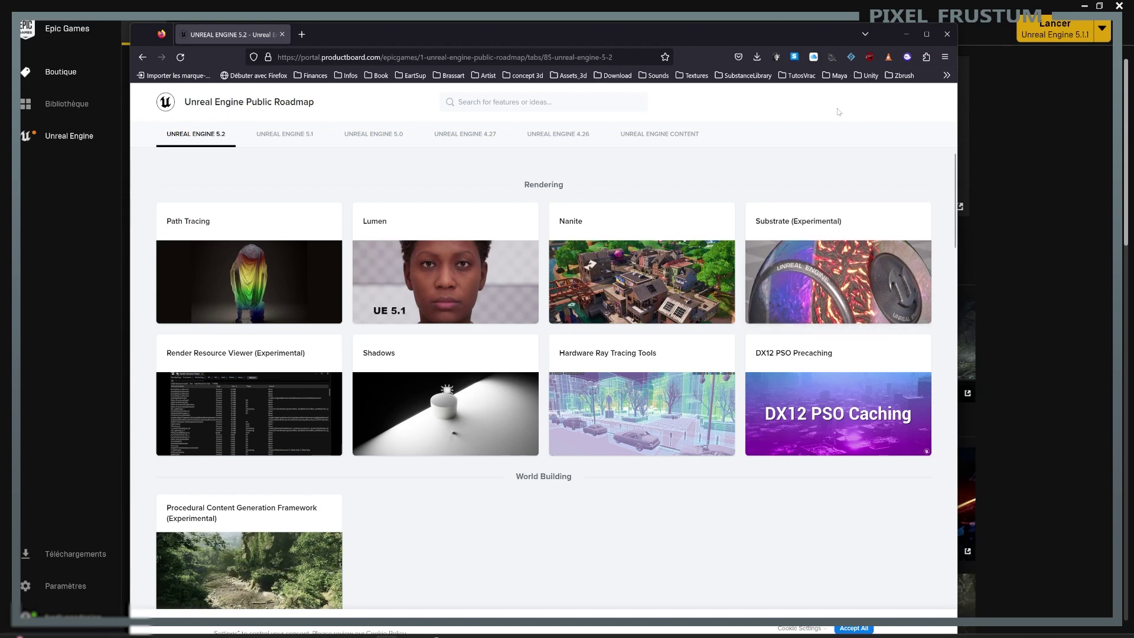
{"action": "left_click", "coordinate": [905, 38]}
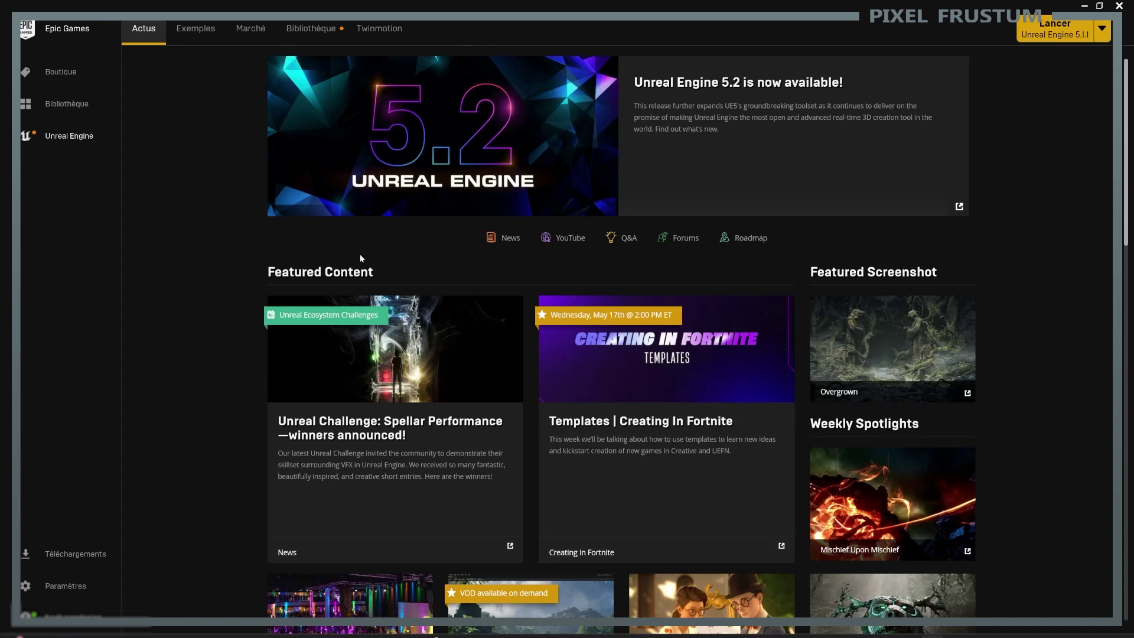
Step: Look through the Unreal Engine sample projects, including Lyra Starter Game, City Sample and the UE Feature Samples
{"action": "left_click", "coordinate": [197, 29]}
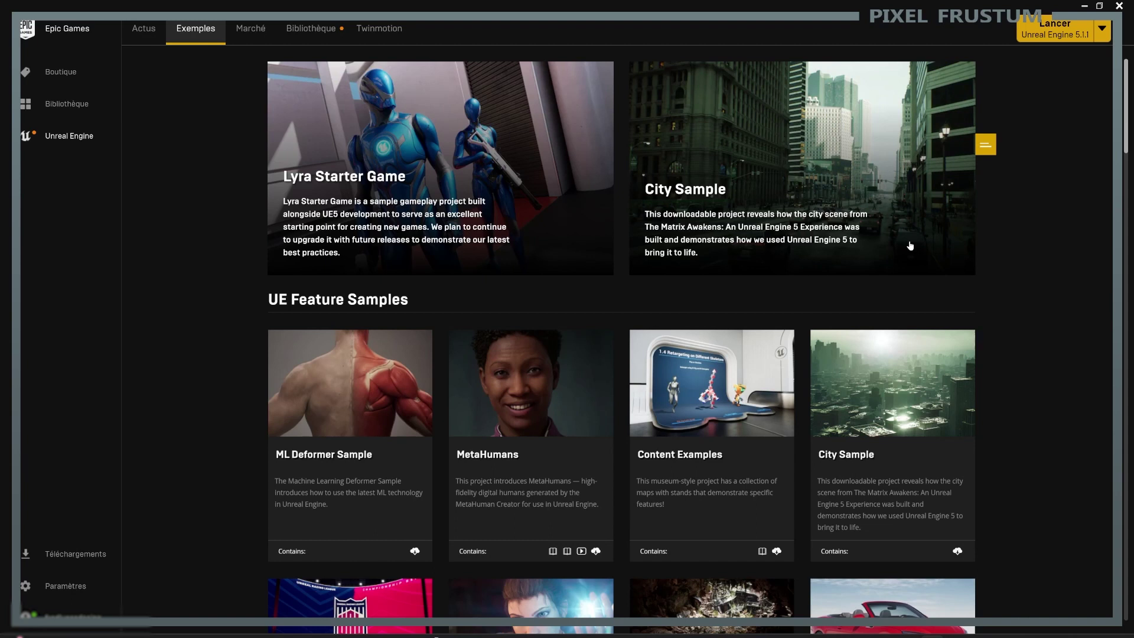
{"action": "scroll", "coordinate": [910, 246], "scroll_direction": "down", "scroll_amount": 1}
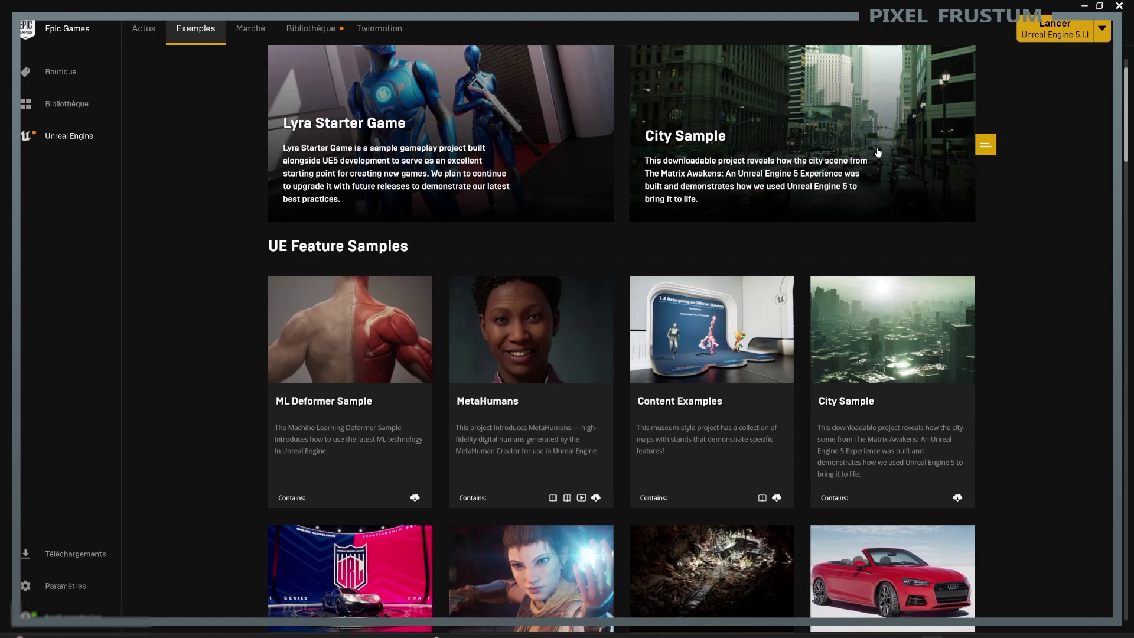
{"action": "scroll", "coordinate": [878, 152], "scroll_direction": "up", "scroll_amount": 2}
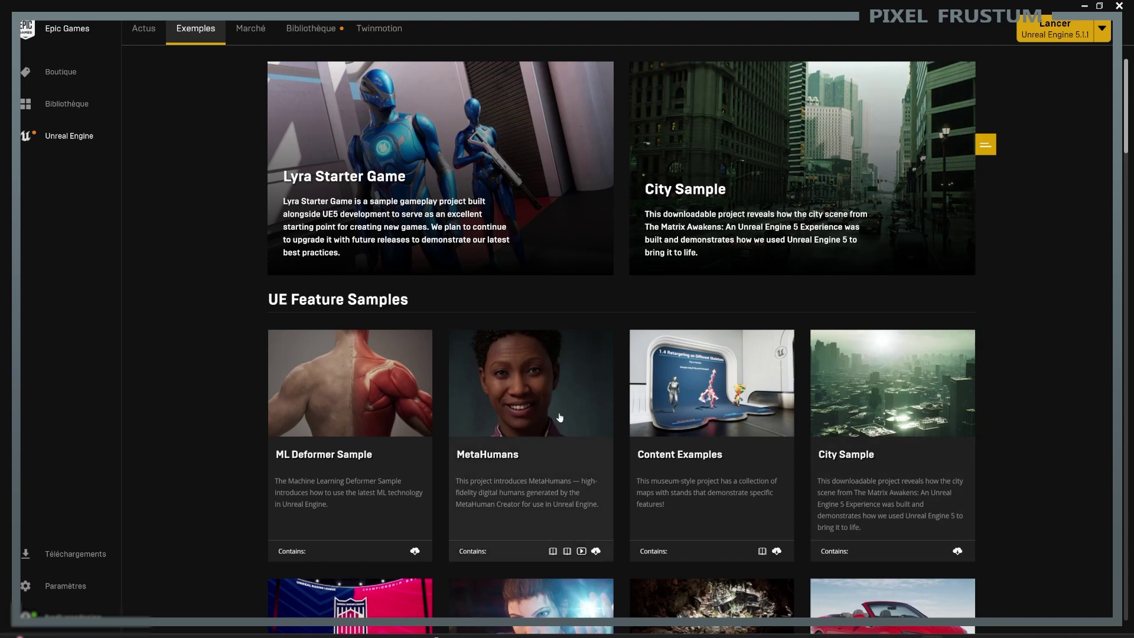
{"action": "scroll", "coordinate": [560, 418], "scroll_direction": "down", "scroll_amount": 3}
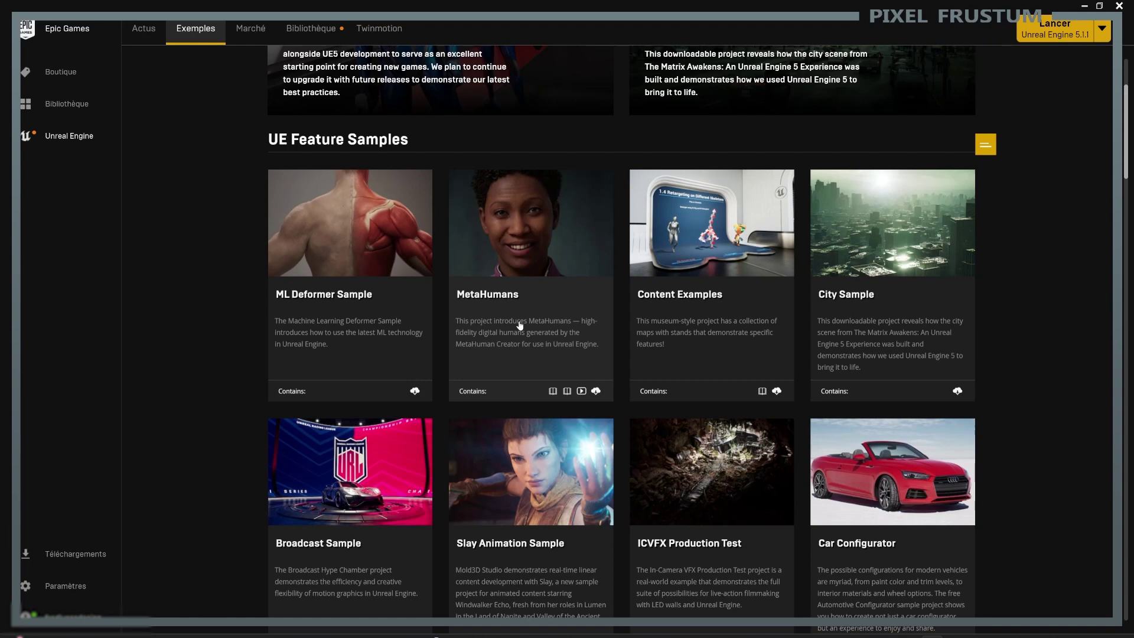
{"action": "scroll", "coordinate": [519, 325], "scroll_direction": "down", "scroll_amount": 6}
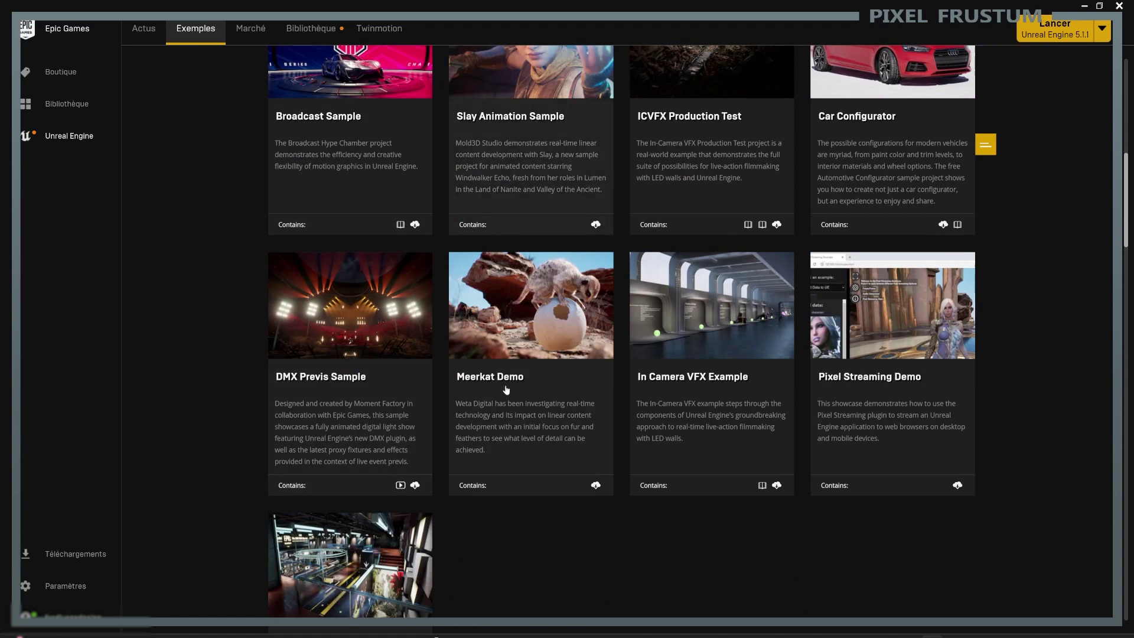
{"action": "scroll", "coordinate": [588, 403], "scroll_direction": "up", "scroll_amount": 5}
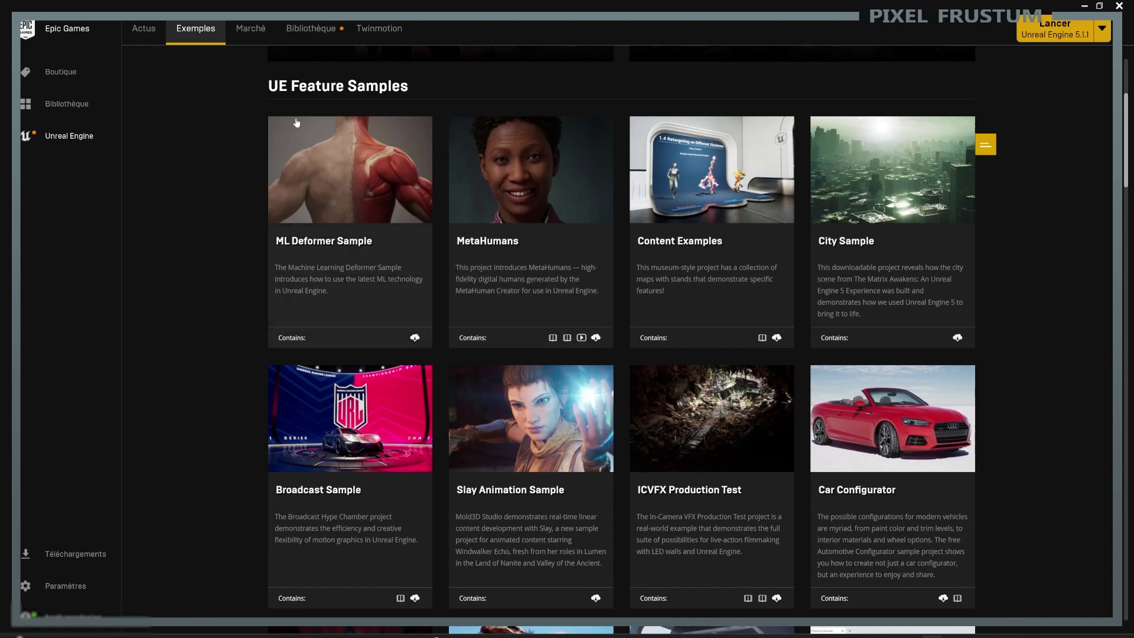
Step: Add all five Free For The Month products in the Unreal Engine Marketplace to the cart
{"action": "left_click", "coordinate": [251, 29]}
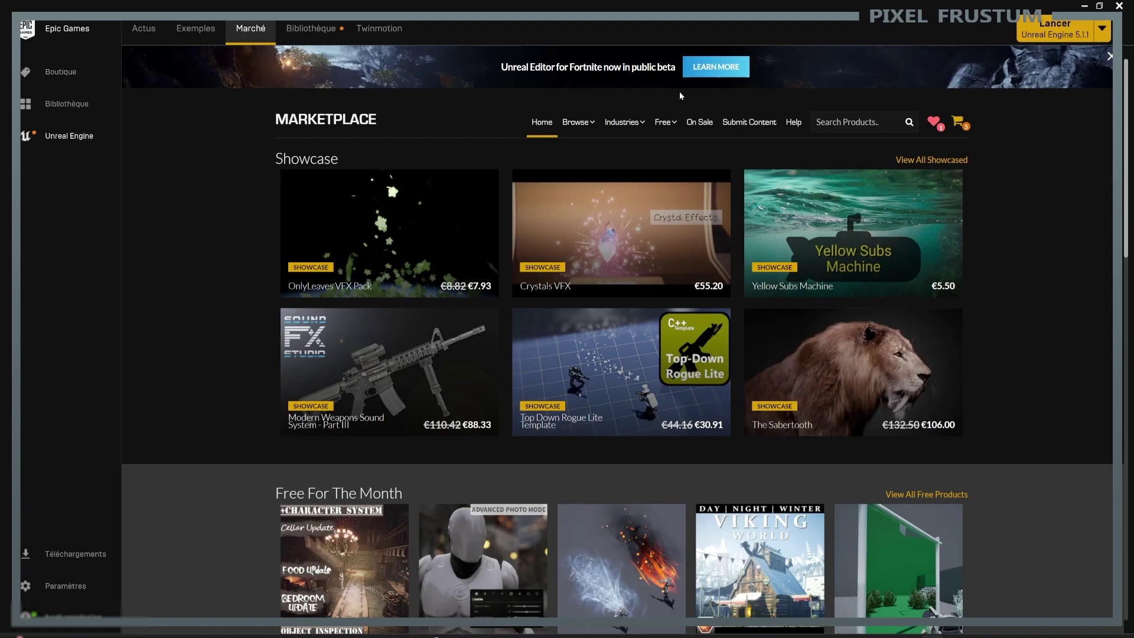
{"action": "mouse_move", "coordinate": [666, 124]}
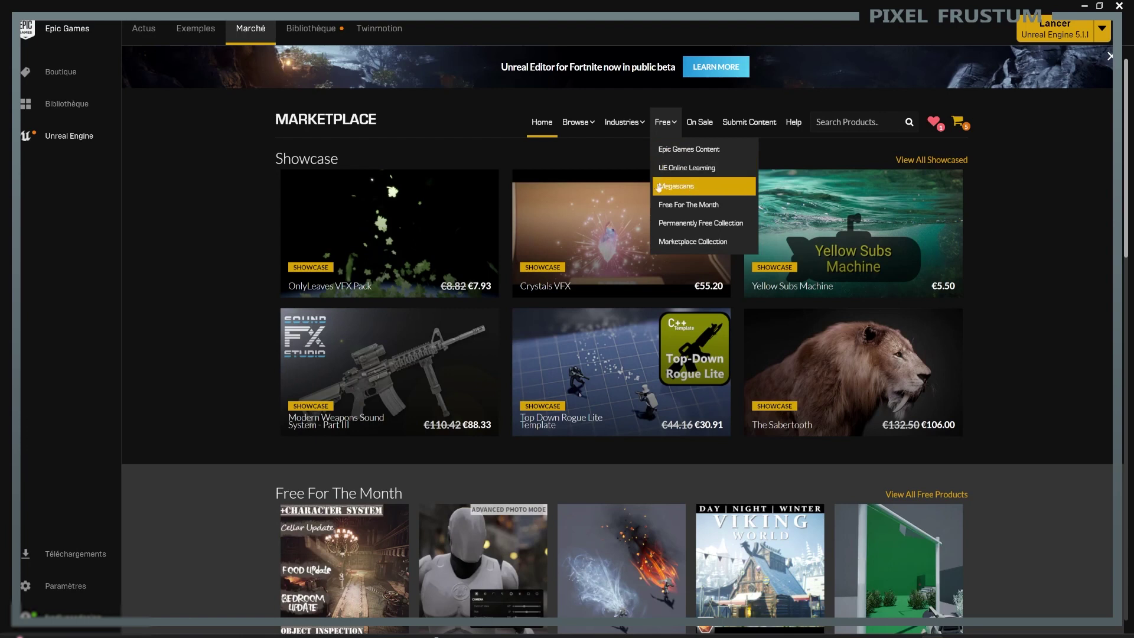
{"action": "left_click", "coordinate": [685, 204]}
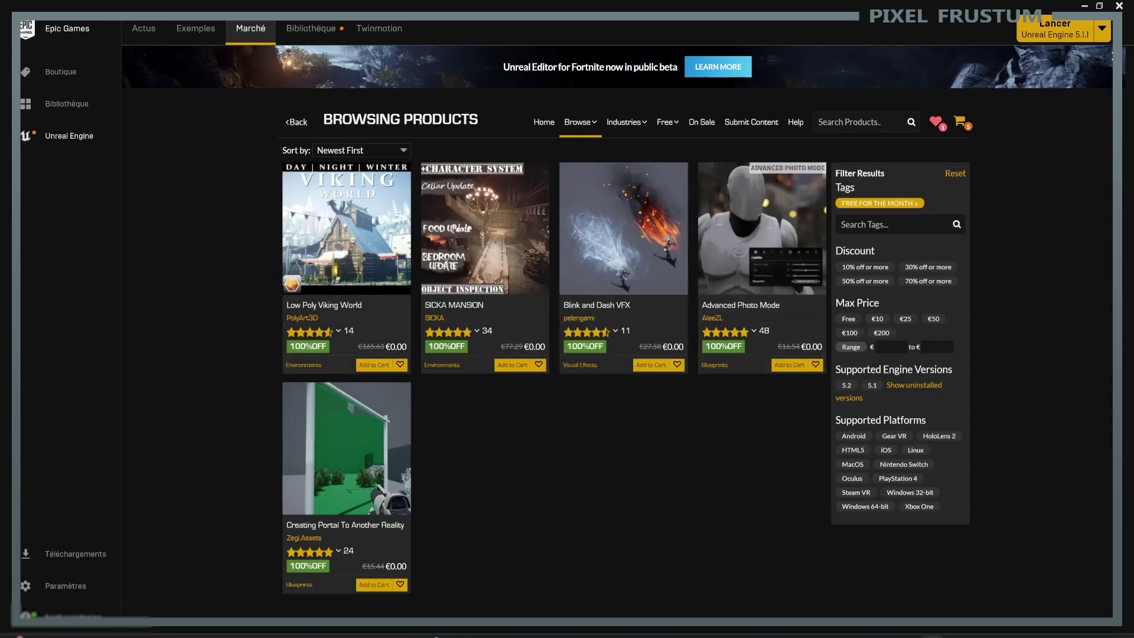
{"action": "left_click", "coordinate": [378, 366]}
{"action": "left_click", "coordinate": [505, 366]}
{"action": "left_click", "coordinate": [652, 365]}
{"action": "left_click", "coordinate": [791, 366]}
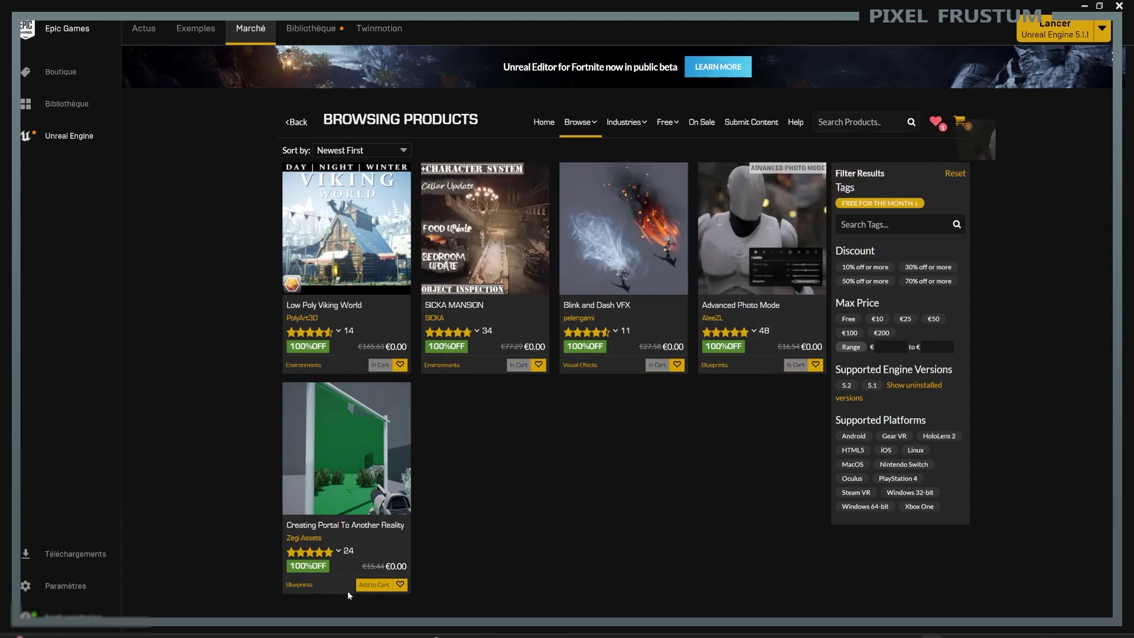
{"action": "left_click", "coordinate": [363, 585]}
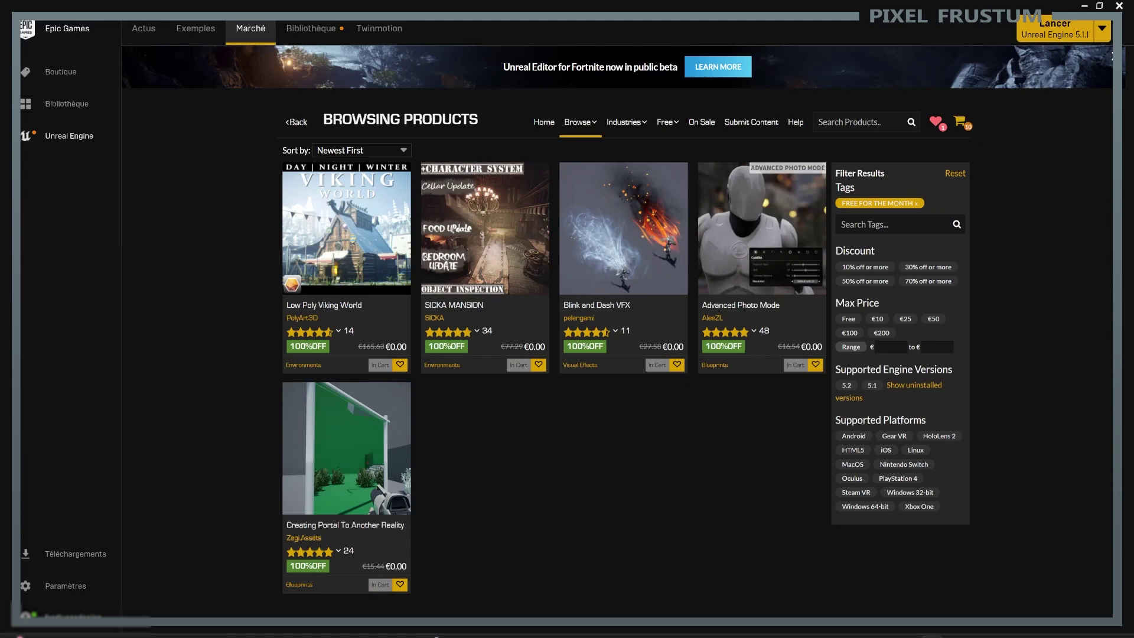
Step: Remove the five paid products, from Underwater World / 70 Assets to Mediterranean Rustic Interior, from the shopping cart
{"action": "left_click", "coordinate": [961, 122]}
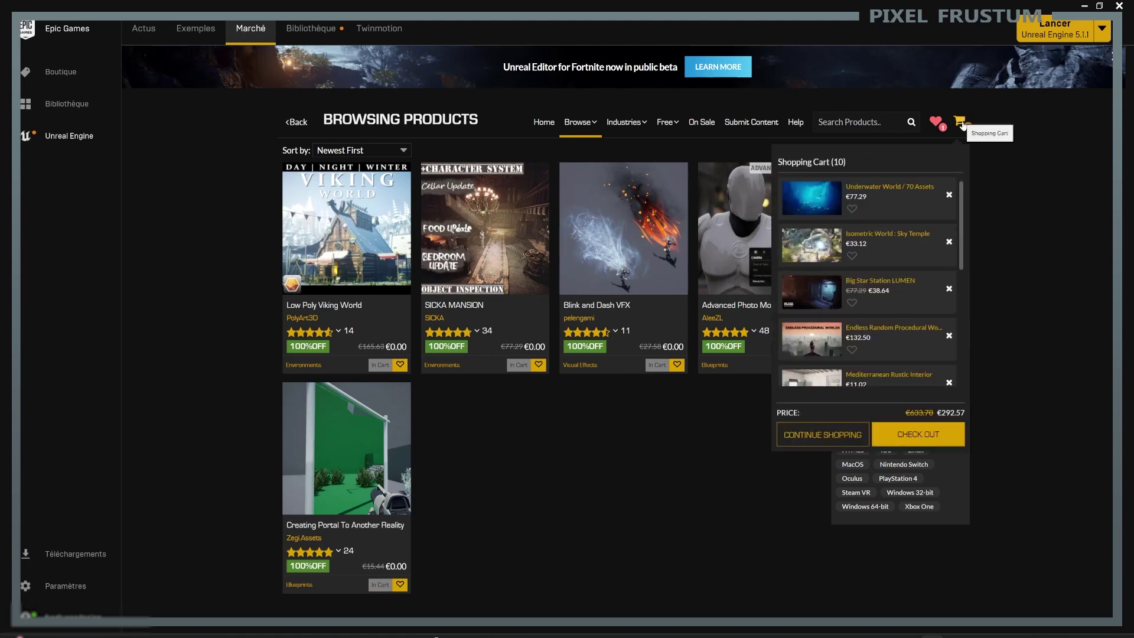
{"action": "scroll", "coordinate": [884, 314], "scroll_direction": "down", "scroll_amount": 2}
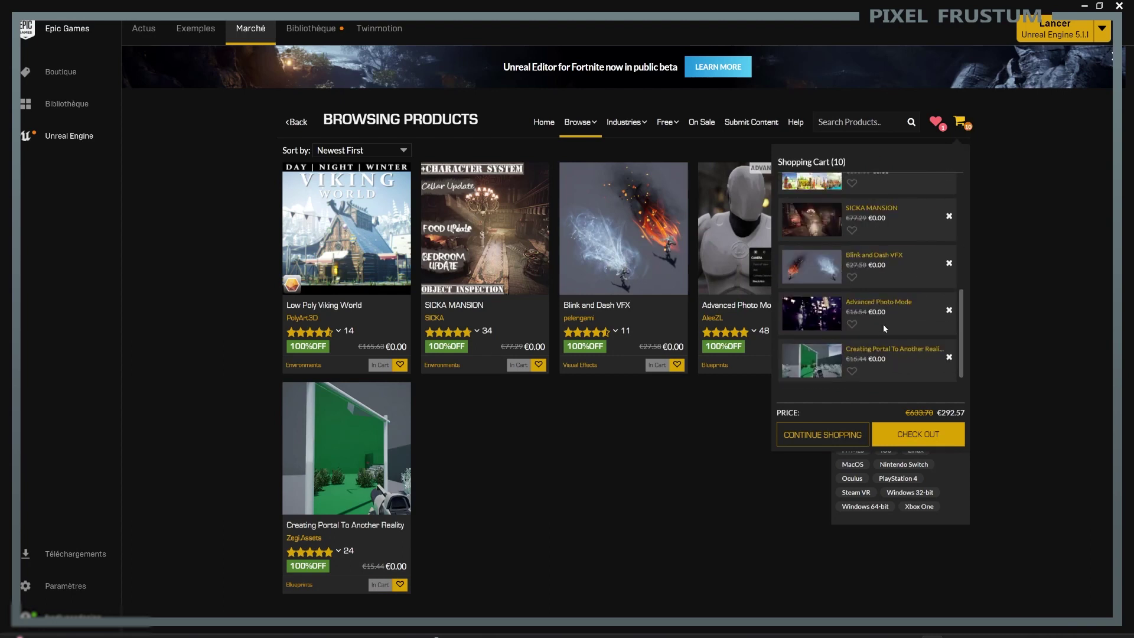
{"action": "scroll", "coordinate": [885, 328], "scroll_direction": "down", "scroll_amount": 2}
{"action": "scroll", "coordinate": [883, 324], "scroll_direction": "down", "scroll_amount": 1}
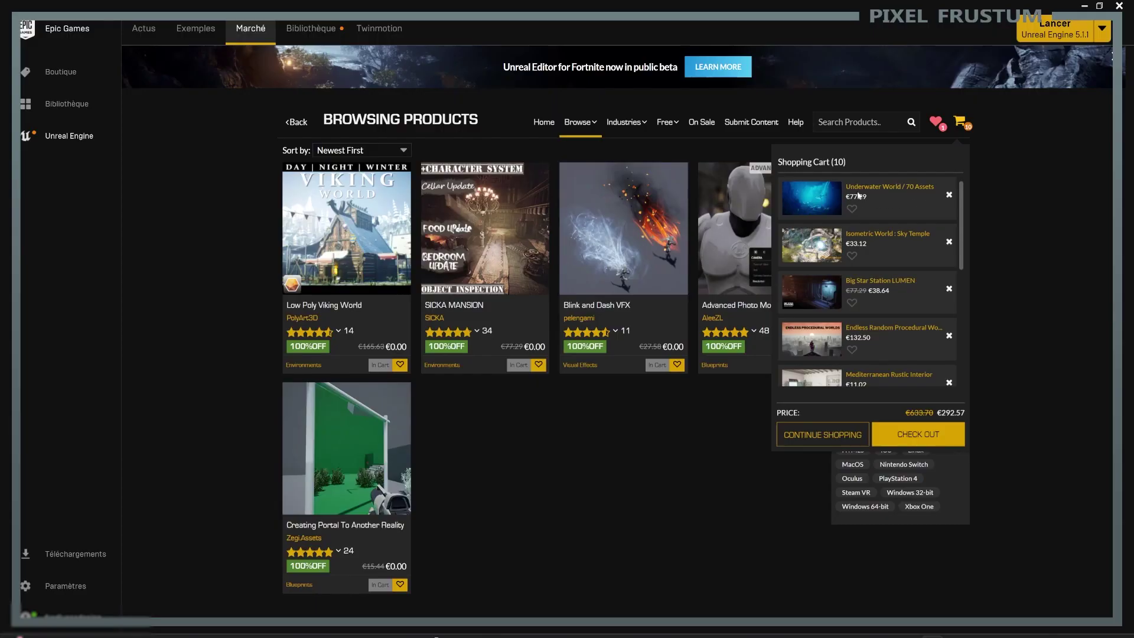
{"action": "left_click", "coordinate": [949, 197]}
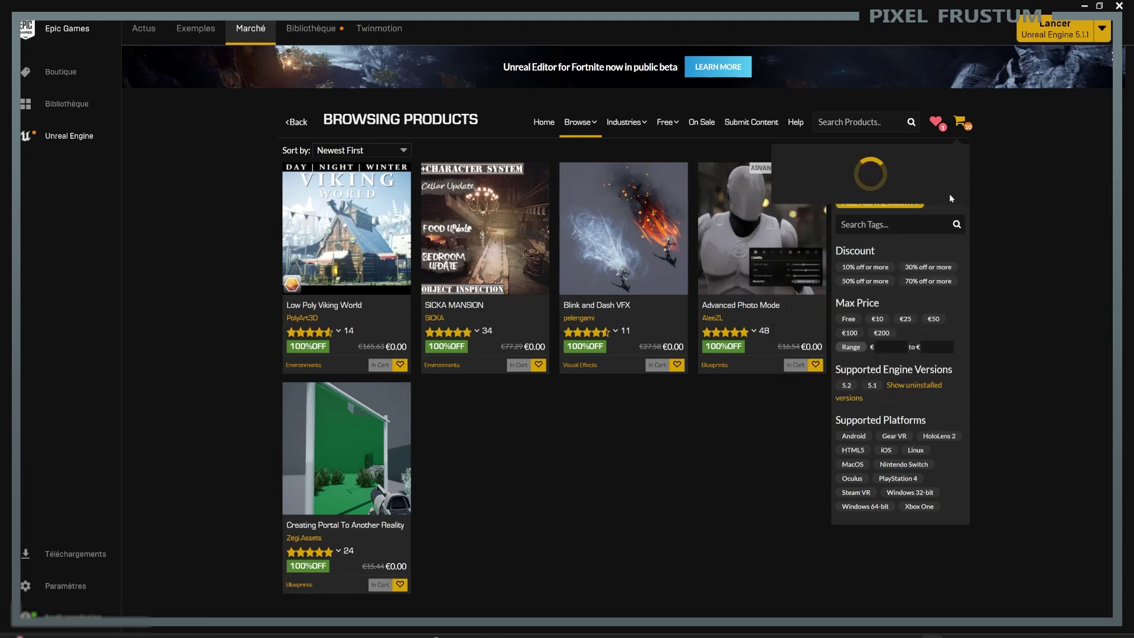
{"action": "left_click", "coordinate": [949, 197]}
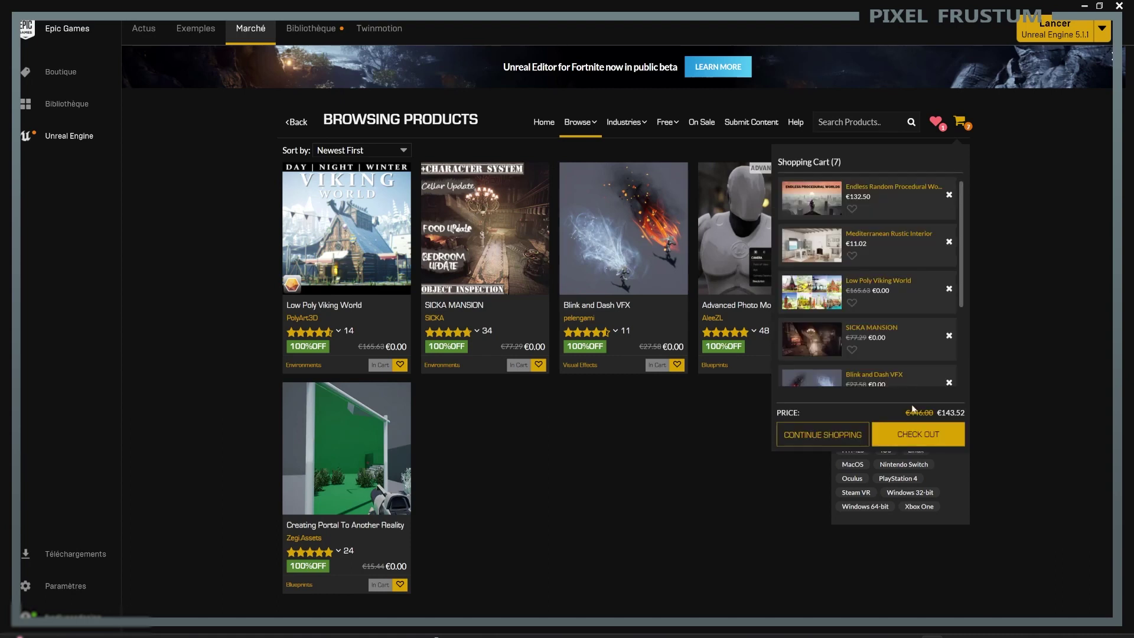
{"action": "left_click", "coordinate": [948, 196]}
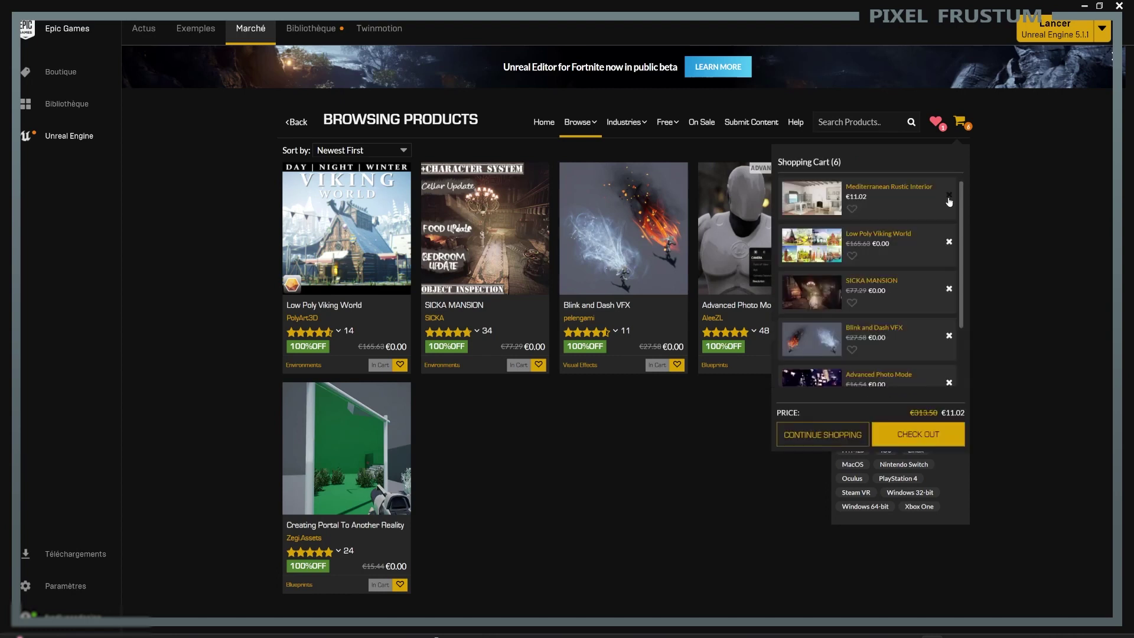
{"action": "left_click", "coordinate": [949, 193]}
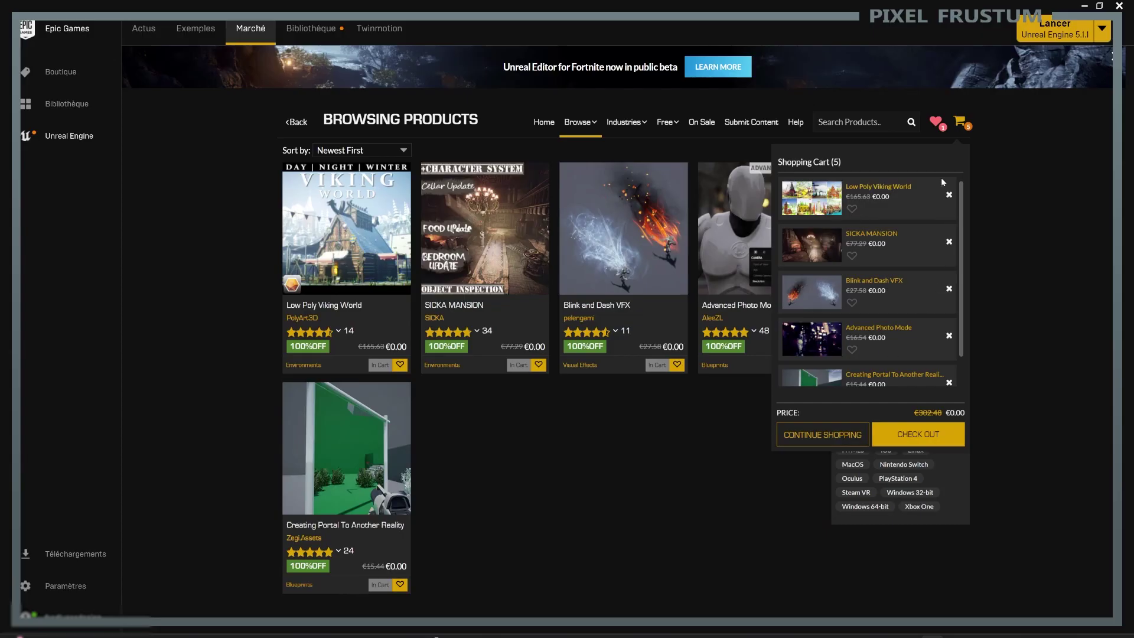
Step: Check out the five free products, confirm the order and accept the refund and withdrawal terms
{"action": "scroll", "coordinate": [929, 357], "scroll_direction": "down", "scroll_amount": 1}
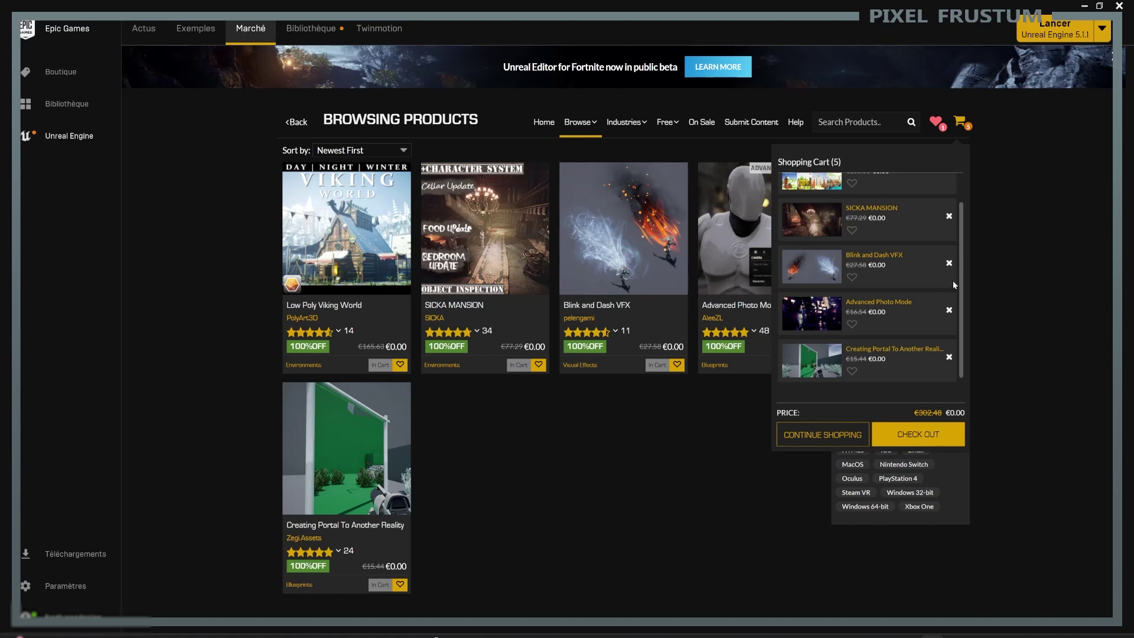
{"action": "scroll", "coordinate": [941, 245], "scroll_direction": "up", "scroll_amount": 2}
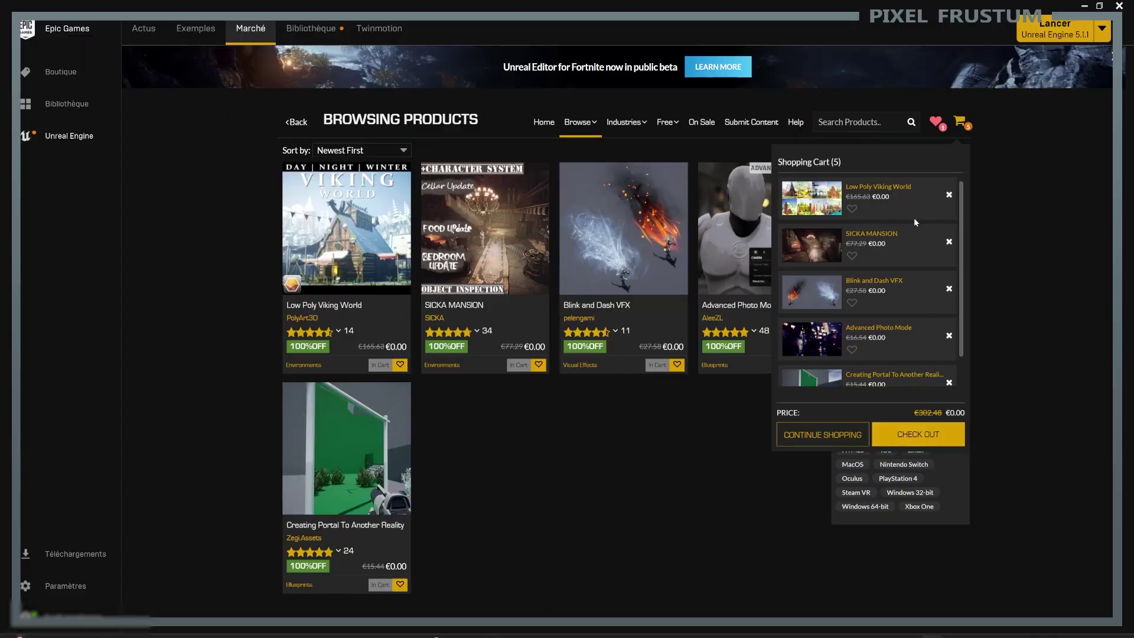
{"action": "scroll", "coordinate": [915, 222], "scroll_direction": "down", "scroll_amount": 1}
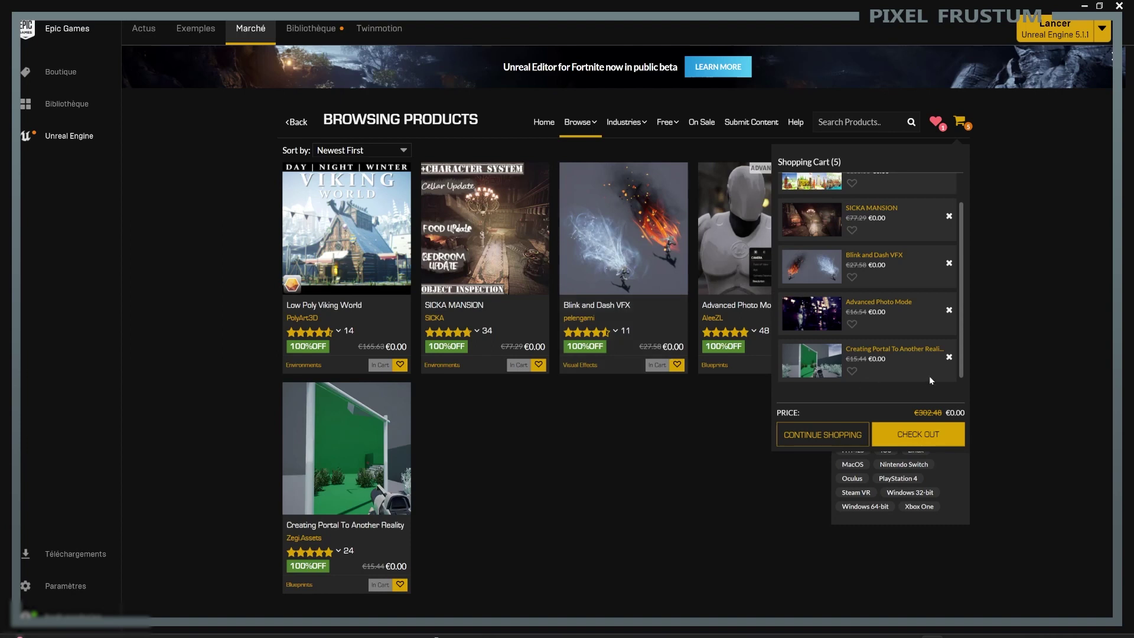
{"action": "left_click", "coordinate": [905, 435]}
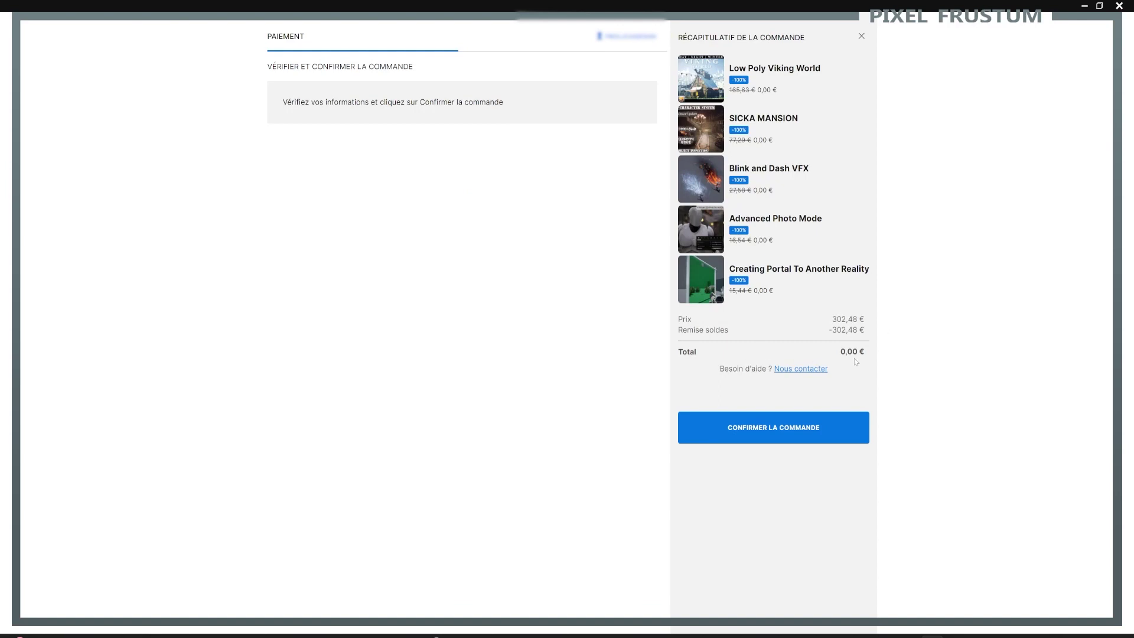
{"action": "left_click", "coordinate": [808, 427]}
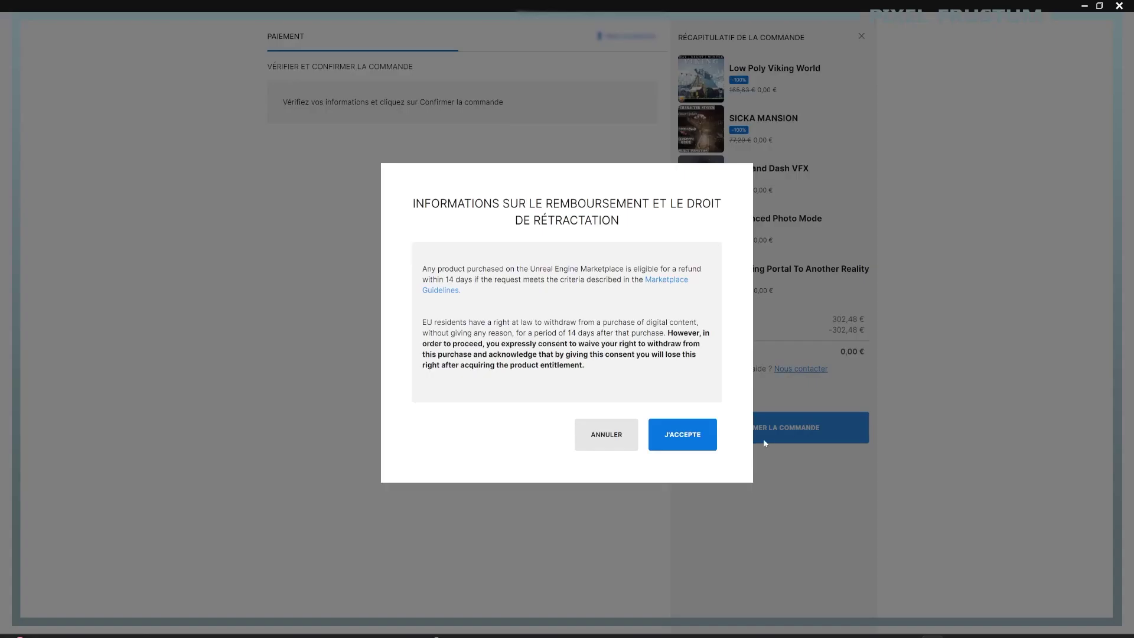
{"action": "left_click", "coordinate": [703, 438]}
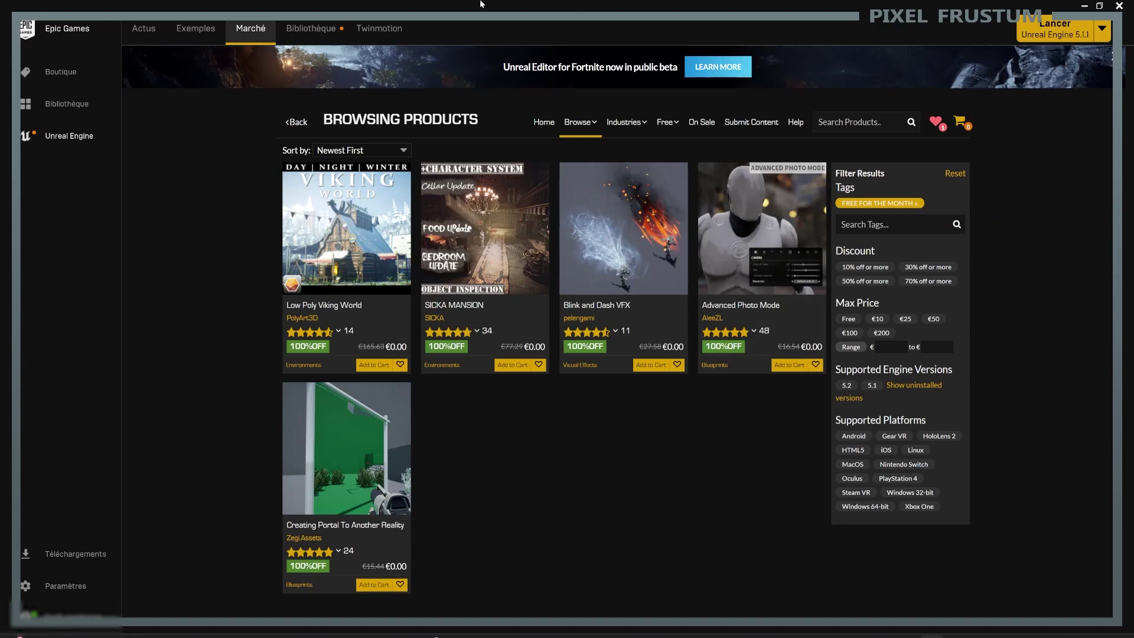
Step: Look through the Unreal Engine library, from the engine versions and projects to the owned assets in the vault
{"action": "left_click", "coordinate": [318, 30]}
{"action": "left_click", "coordinate": [319, 30]}
{"action": "left_click", "coordinate": [319, 30]}
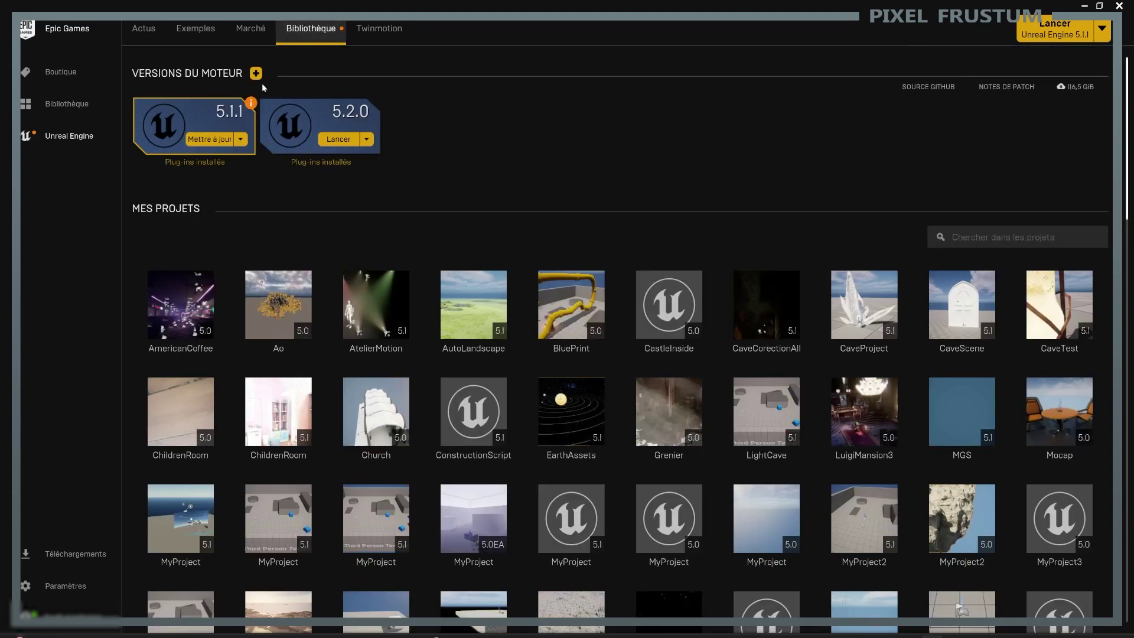
{"action": "scroll", "coordinate": [739, 452], "scroll_direction": "down", "scroll_amount": 15}
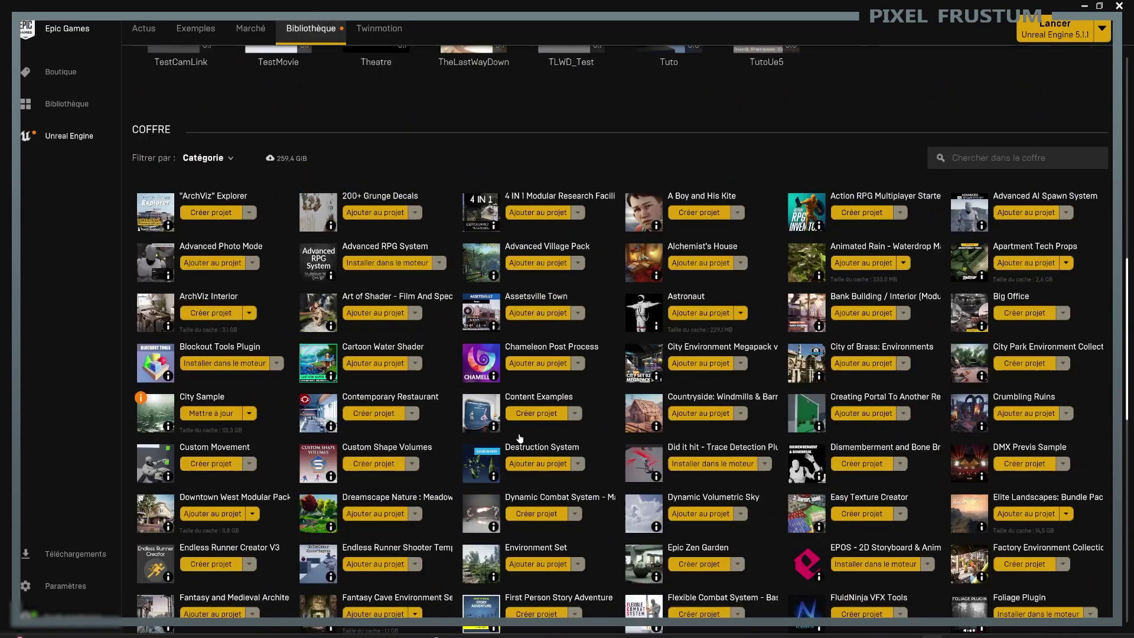
{"action": "scroll", "coordinate": [520, 438], "scroll_direction": "up", "scroll_amount": 10}
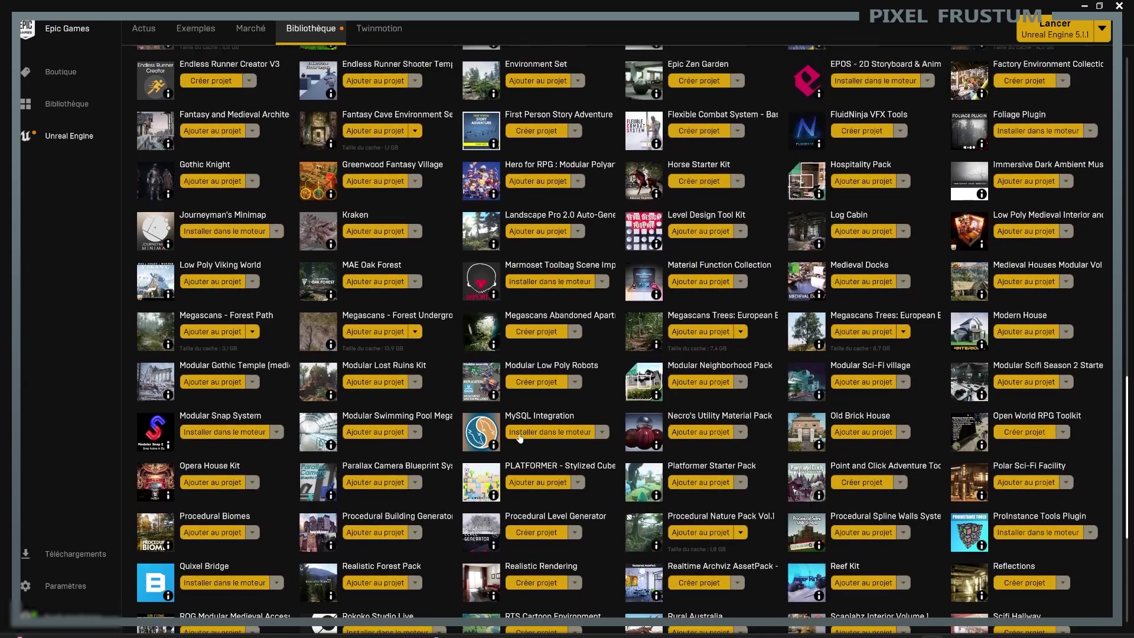
{"action": "scroll", "coordinate": [520, 438], "scroll_direction": "up", "scroll_amount": 6}
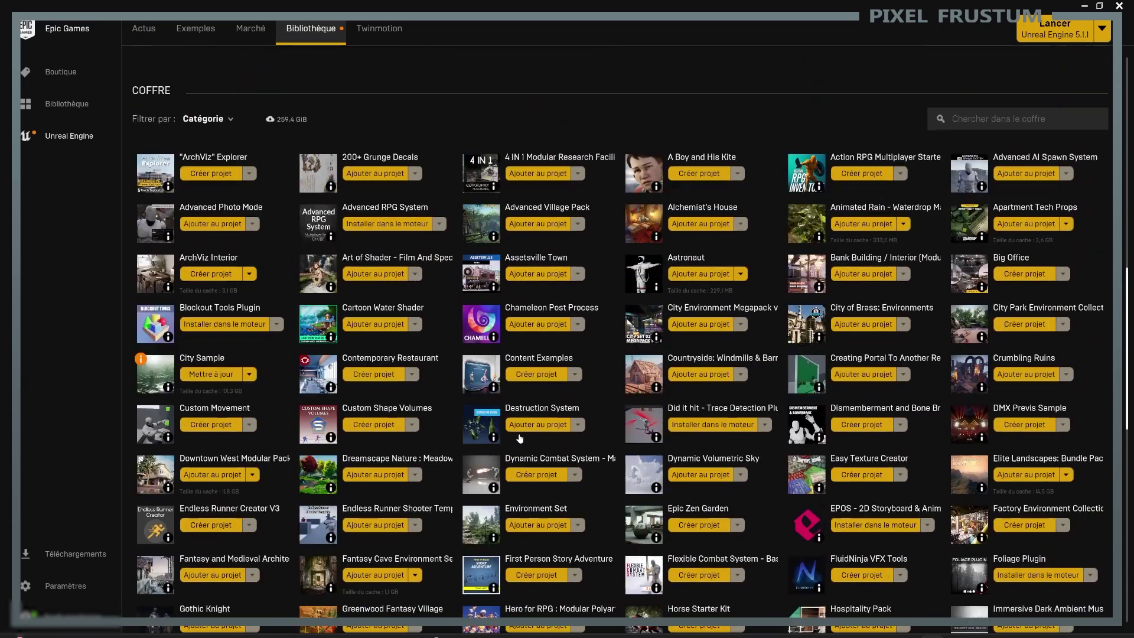
{"action": "scroll", "coordinate": [520, 438], "scroll_direction": "down", "scroll_amount": 4}
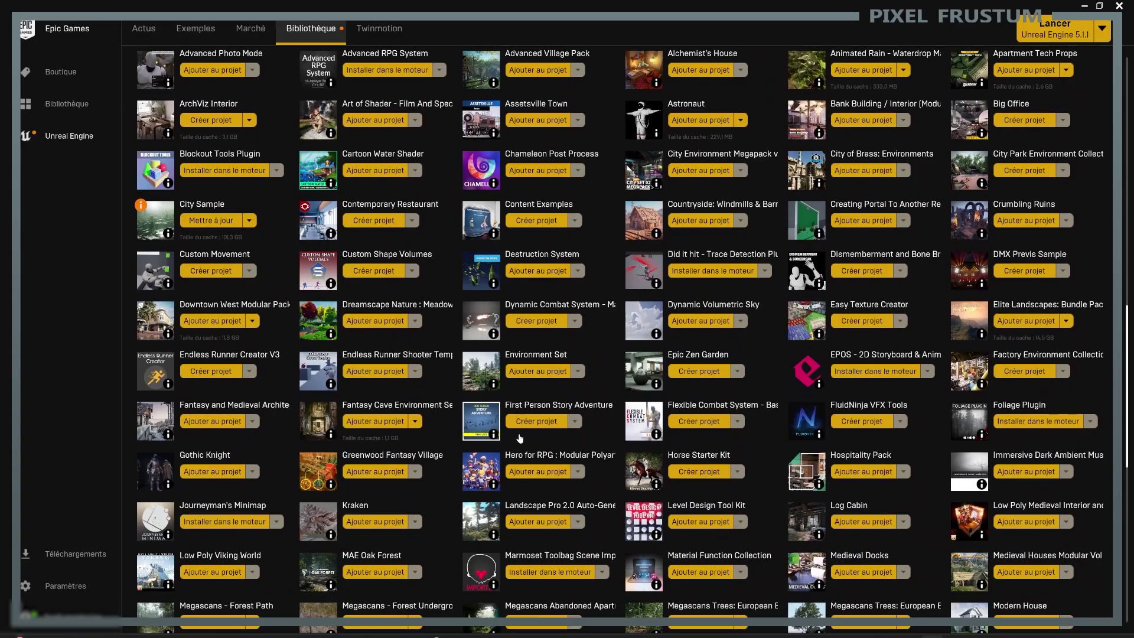
{"action": "scroll", "coordinate": [520, 438], "scroll_direction": "down", "scroll_amount": 11}
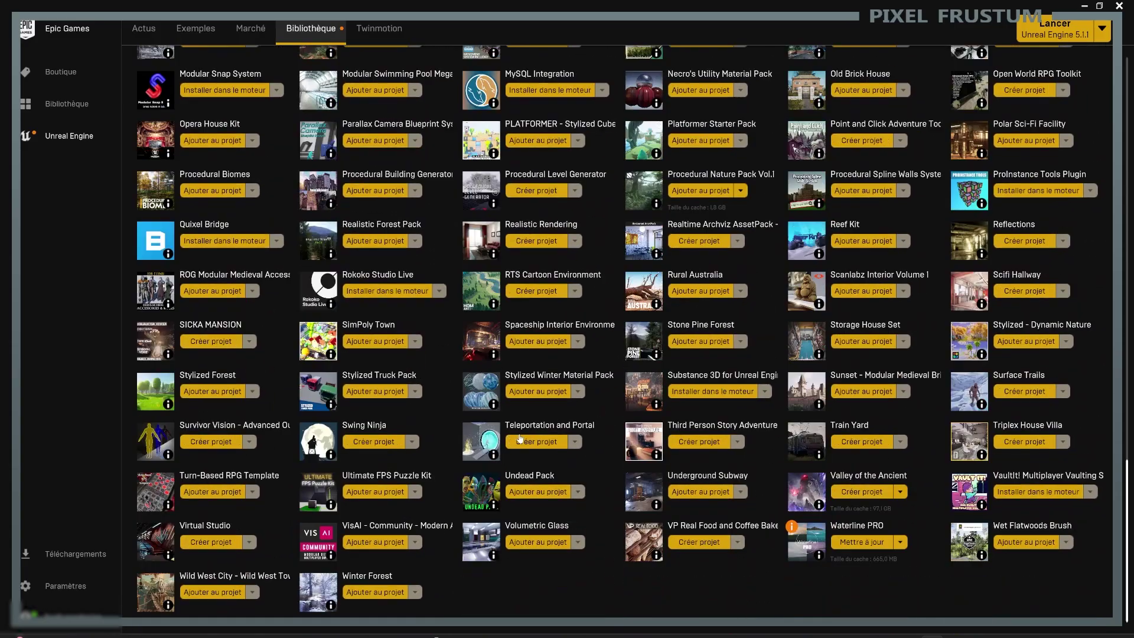
{"action": "scroll", "coordinate": [520, 438], "scroll_direction": "up", "scroll_amount": 9}
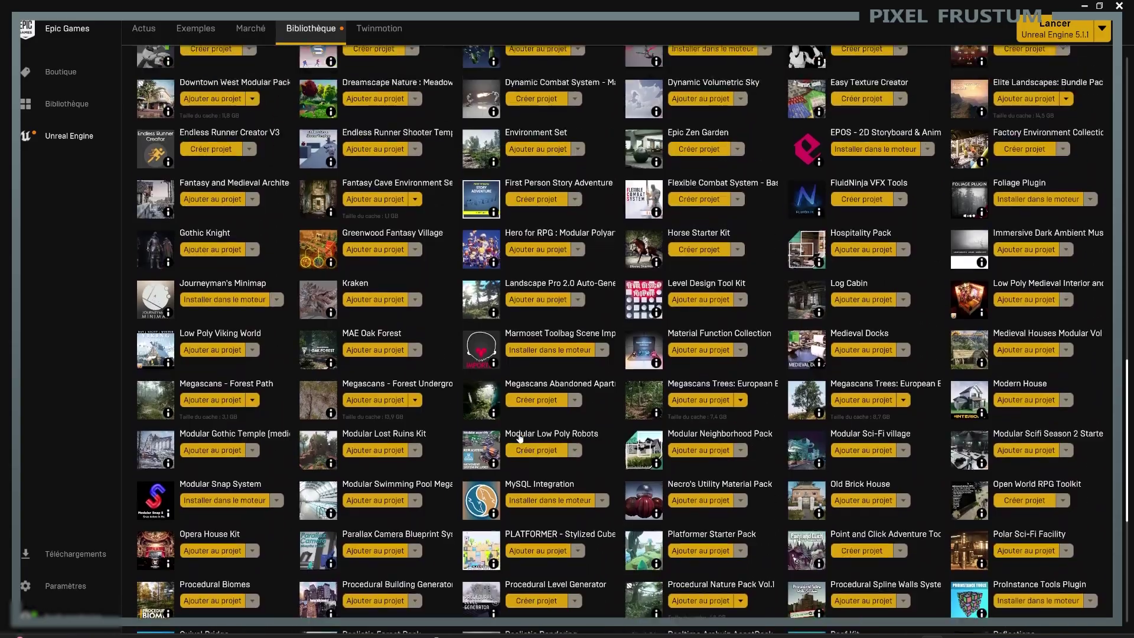
{"action": "scroll", "coordinate": [520, 438], "scroll_direction": "up", "scroll_amount": 8}
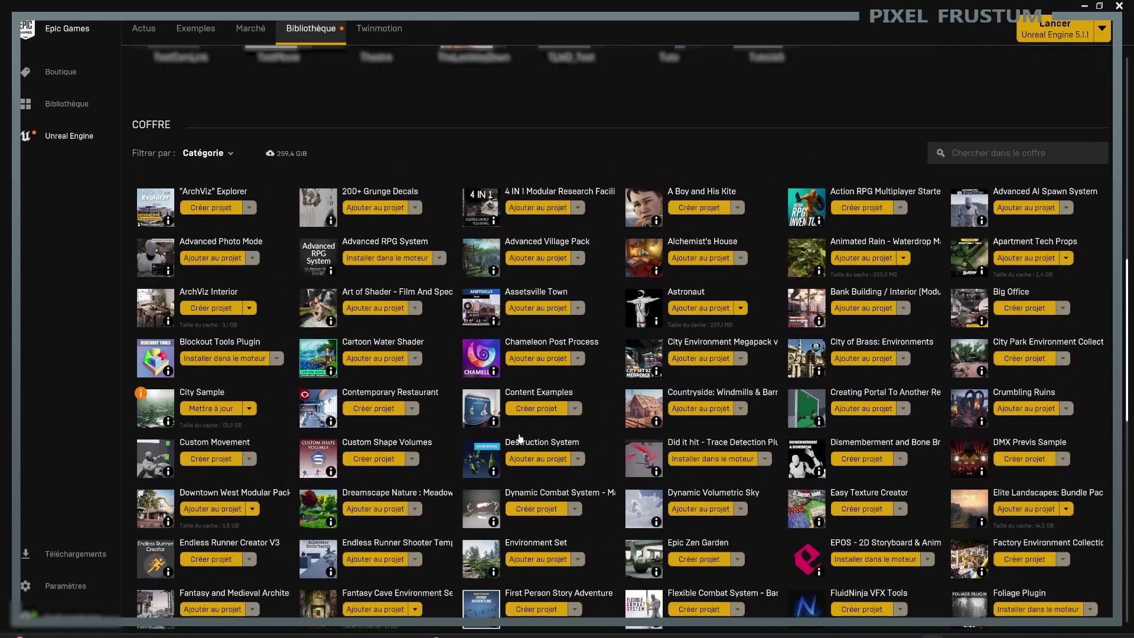
{"action": "scroll", "coordinate": [520, 439], "scroll_direction": "up", "scroll_amount": 1}
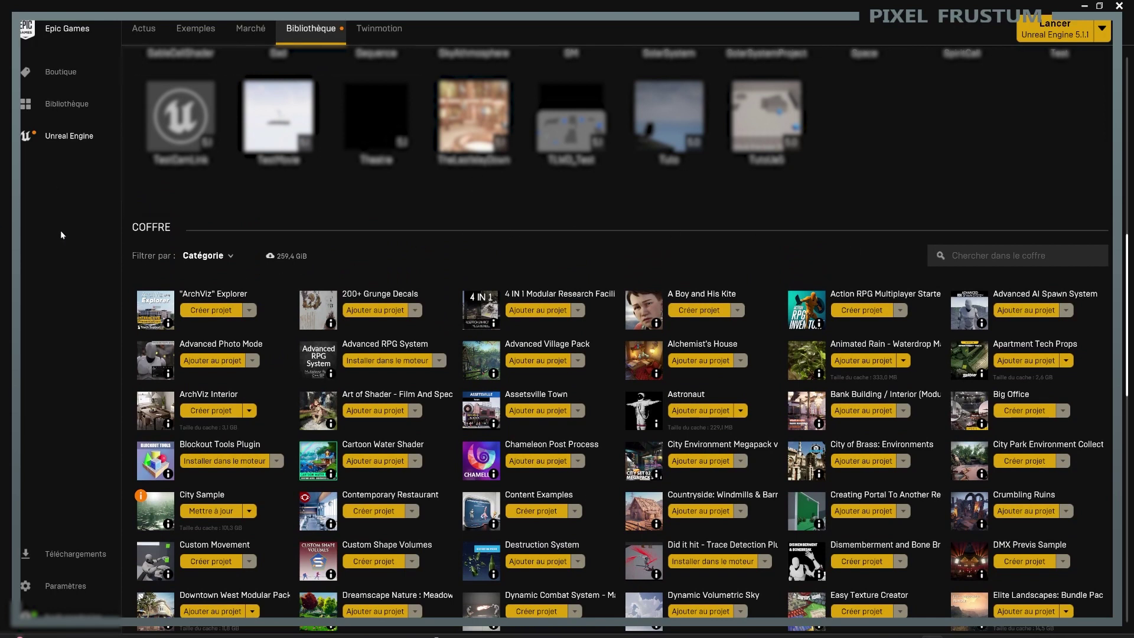
{"action": "scroll", "coordinate": [151, 269], "scroll_direction": "down", "scroll_amount": 3}
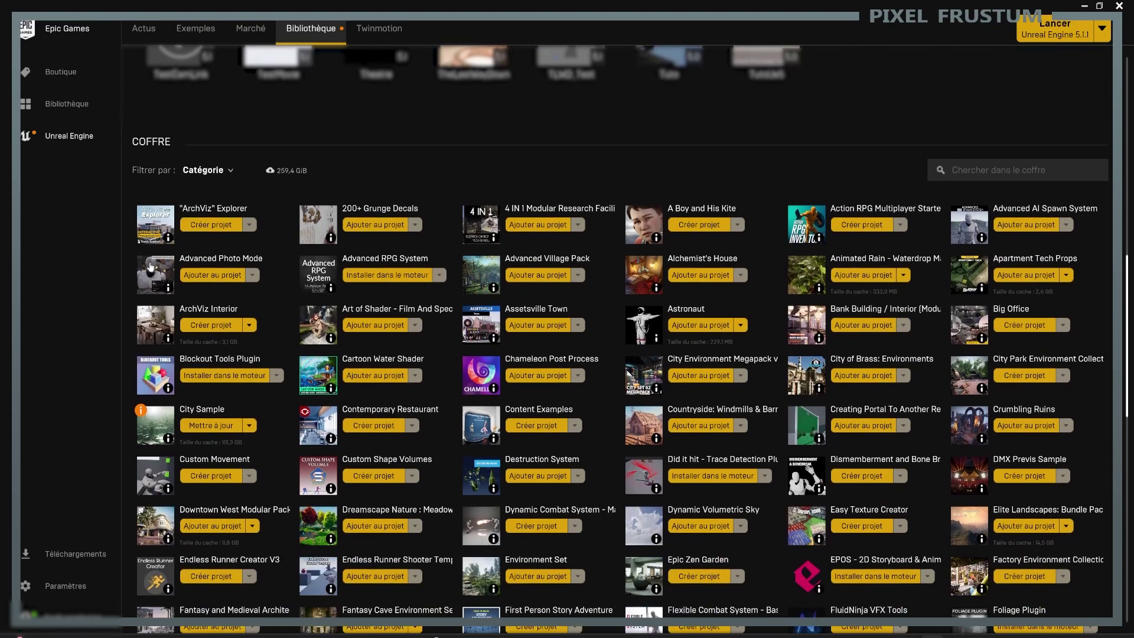
Step: Examine the category filter options available for the vault without changing the filter
{"action": "left_click", "coordinate": [213, 170]}
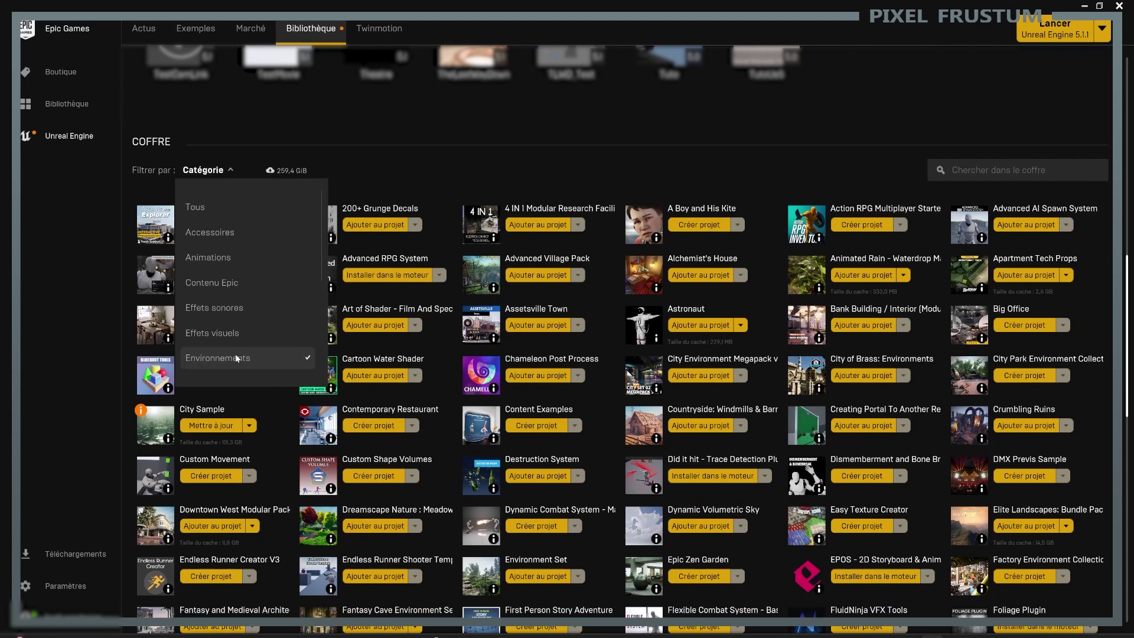
{"action": "left_click", "coordinate": [435, 167]}
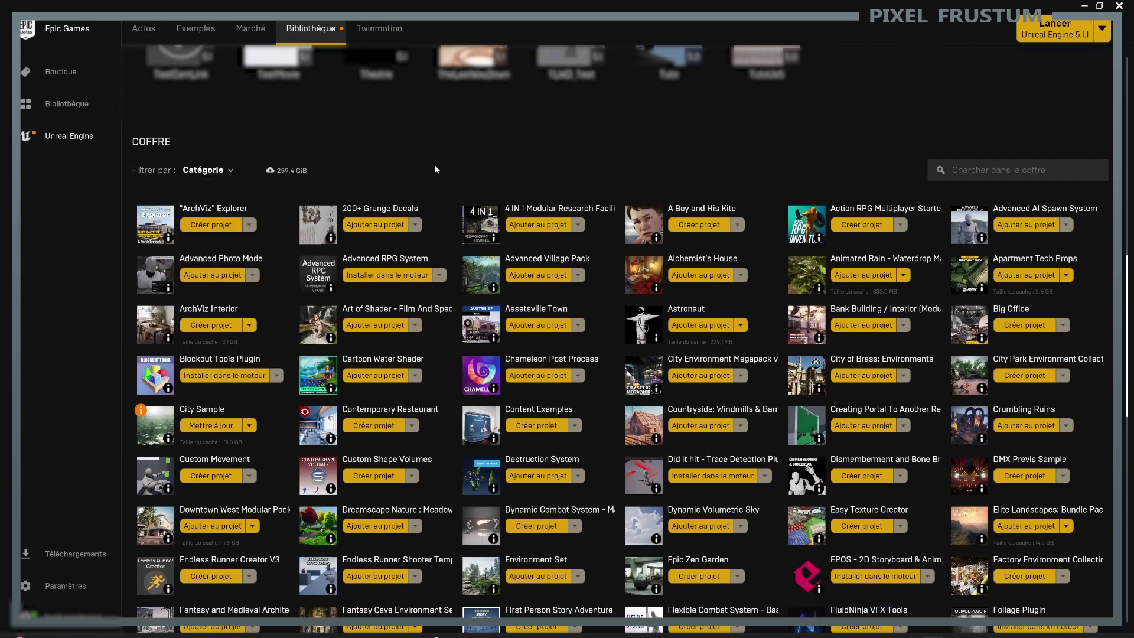
{"action": "left_click", "coordinate": [231, 171]}
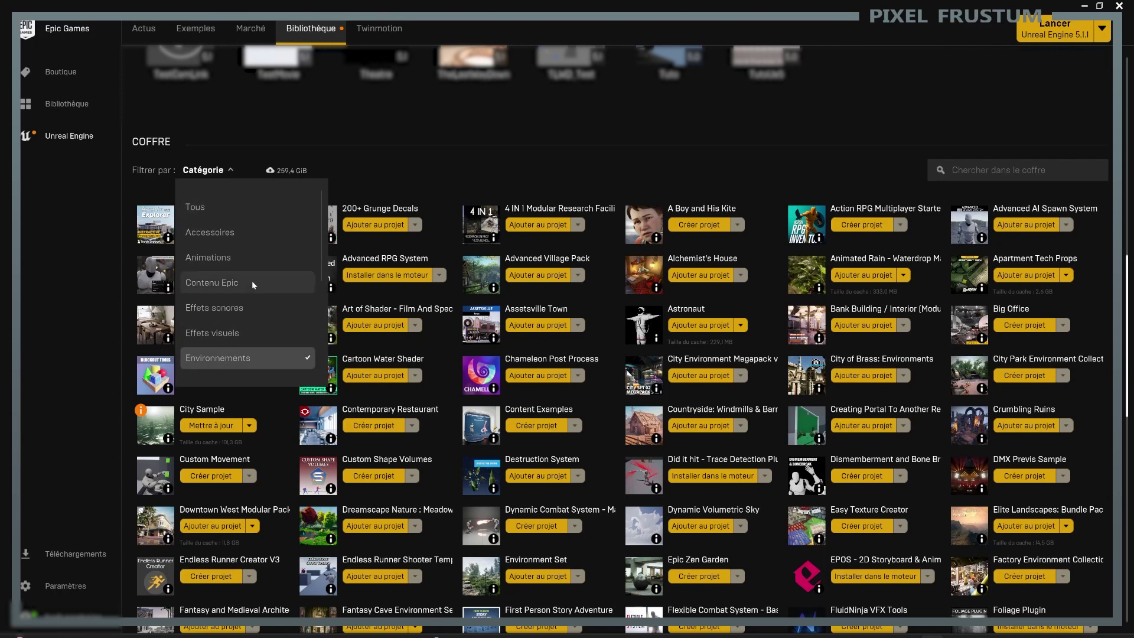
{"action": "left_click", "coordinate": [556, 187]}
Step: Search the vault for "tree" and for "vegeta", and clear the search
{"action": "left_click", "coordinate": [1004, 170]}
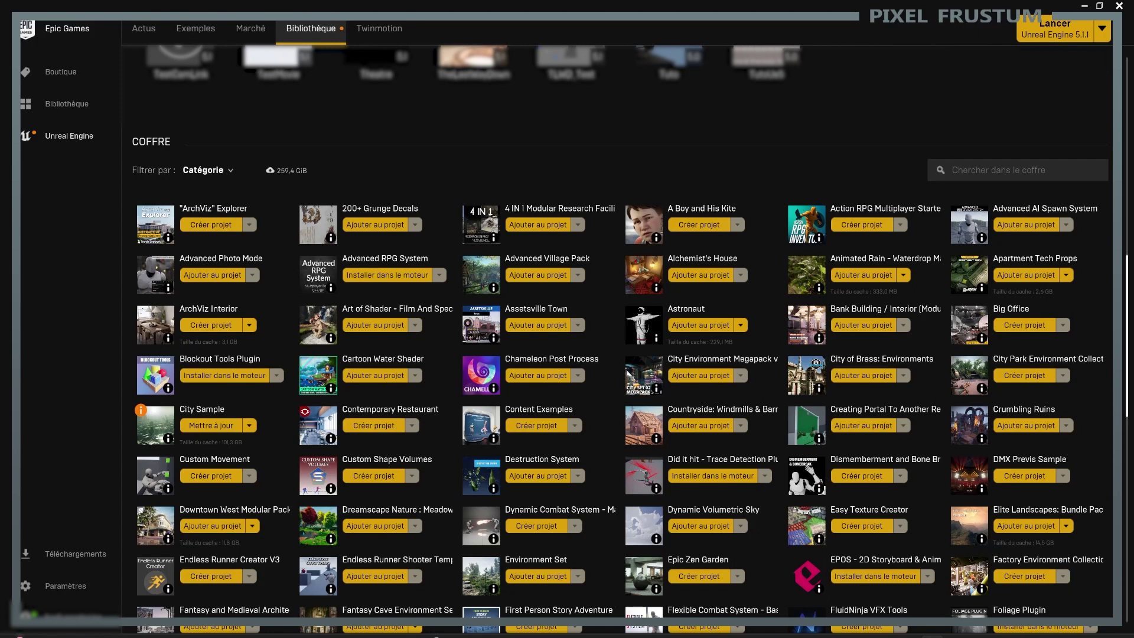
{"action": "type", "text": "tree"}
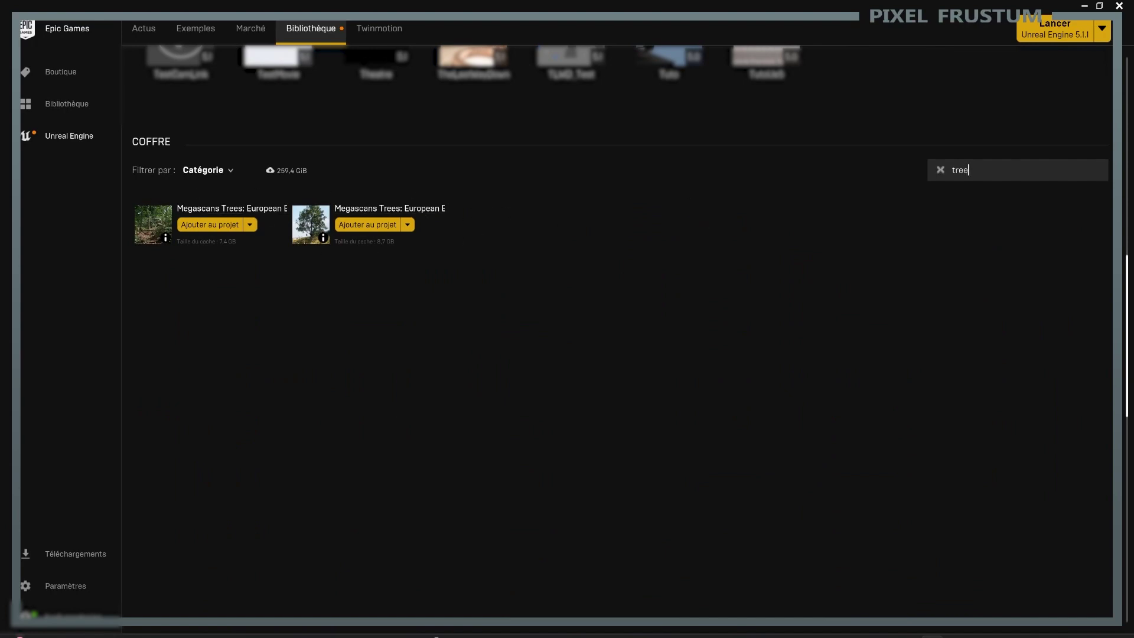
{"action": "key", "text": "shift+Home"}
{"action": "type", "text": "veg"}
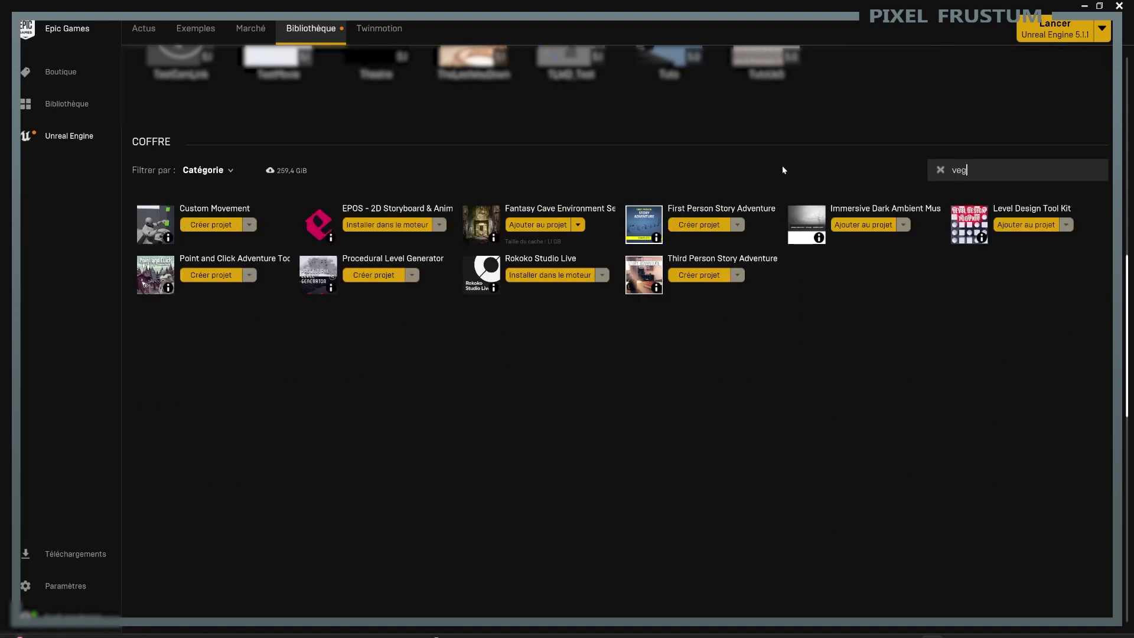
{"action": "type", "text": "eta"}
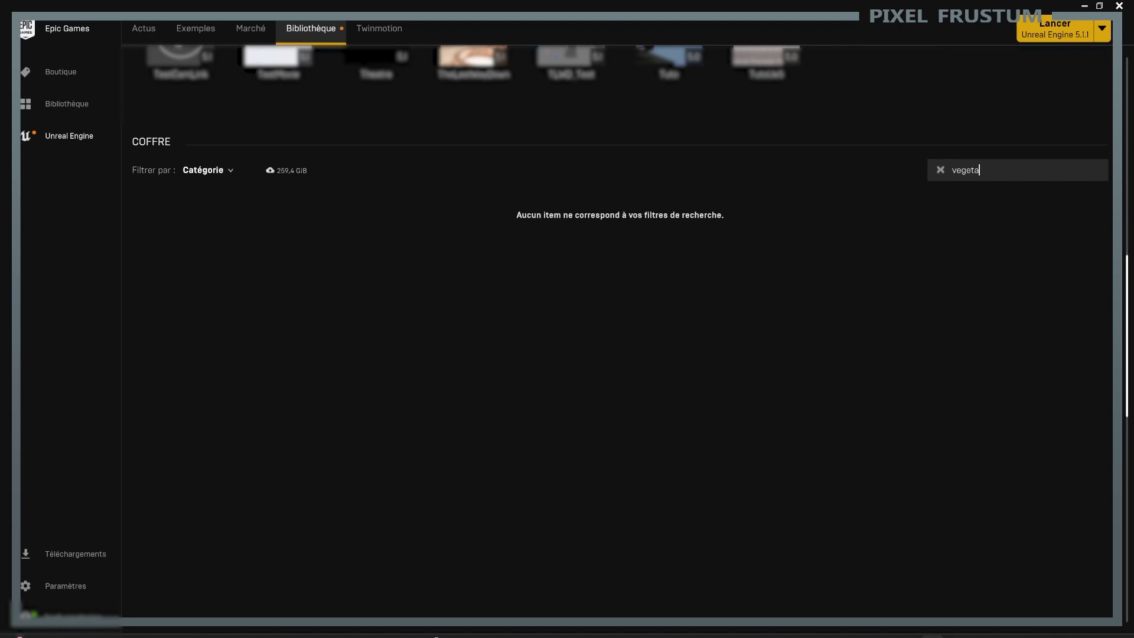
{"action": "key", "text": "ctrl+a"}
{"action": "key", "text": "BackSpace"}
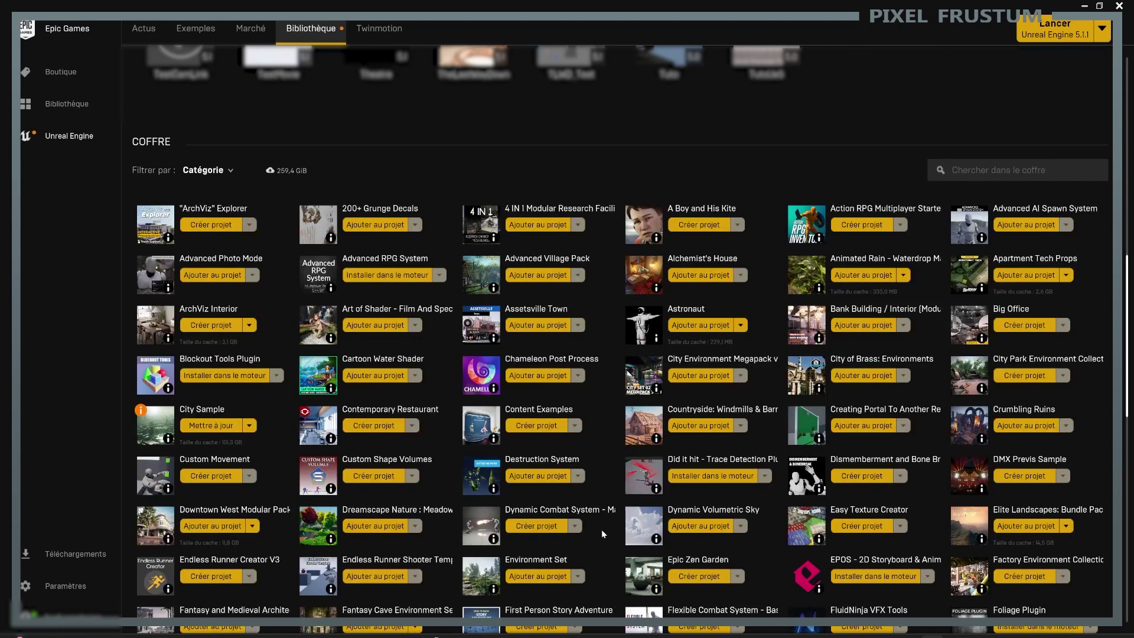
Step: Search the vault for "nature" and clear the search to return to the full asset list
{"action": "scroll", "coordinate": [522, 561], "scroll_direction": "down", "scroll_amount": 1}
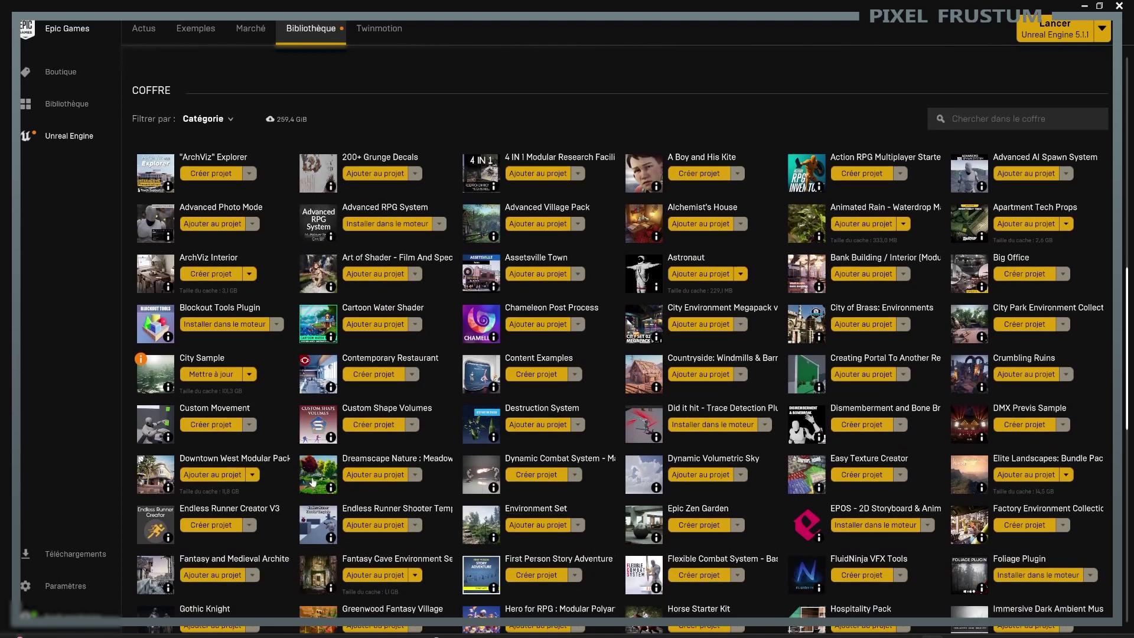
{"action": "left_click", "coordinate": [1051, 116]}
{"action": "type", "text": "nature"}
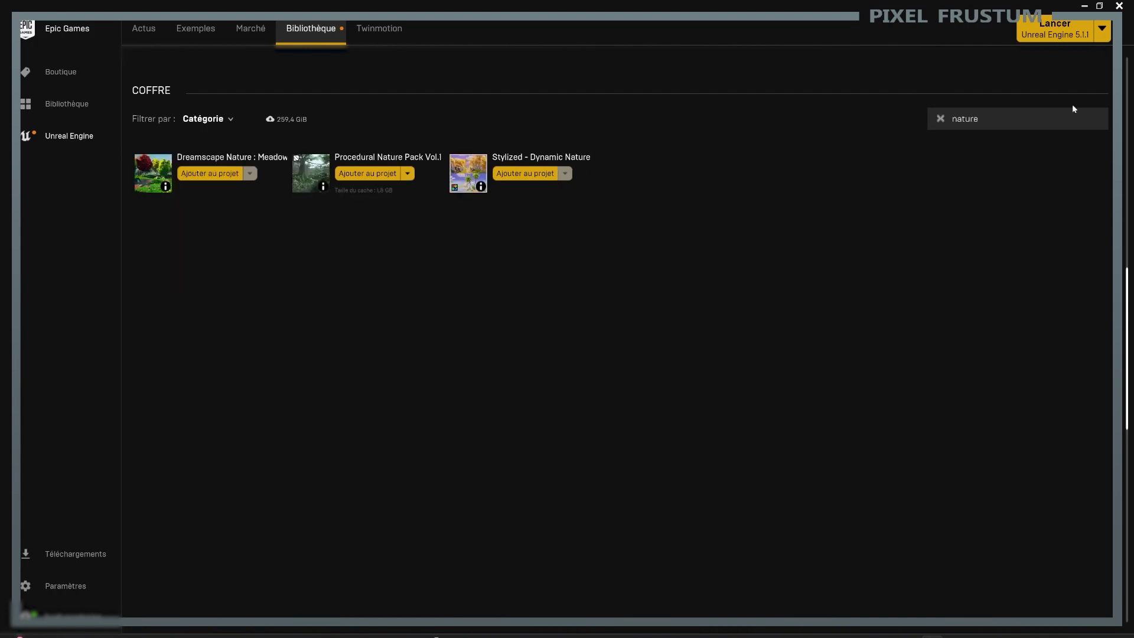
{"action": "left_click", "coordinate": [940, 118]}
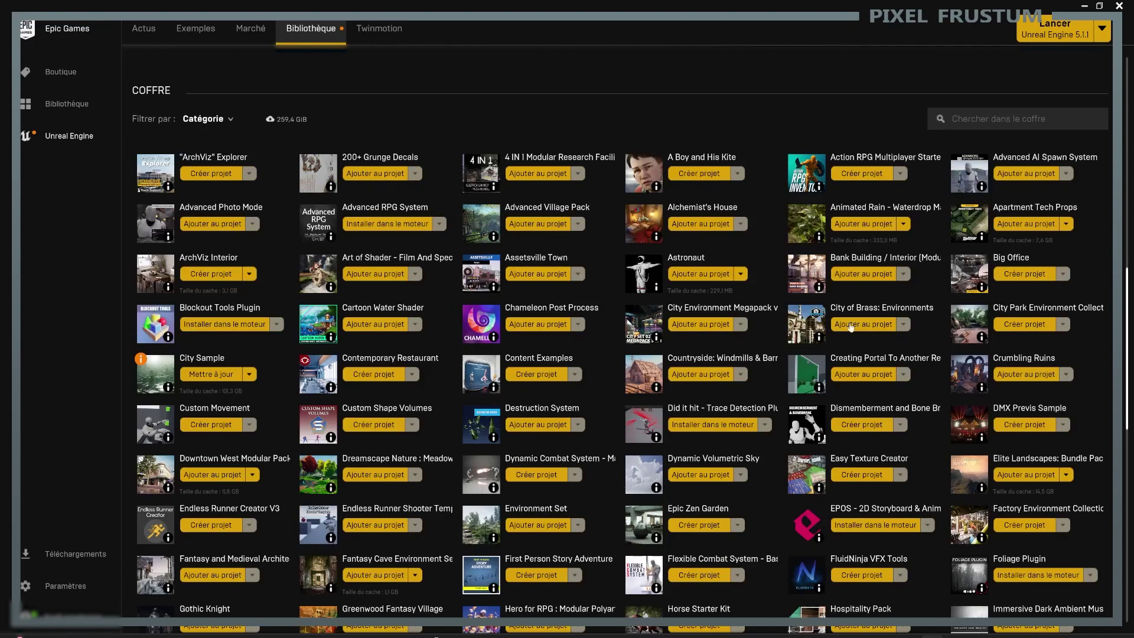
{"action": "scroll", "coordinate": [851, 328], "scroll_direction": "down", "scroll_amount": 1}
{"action": "scroll", "coordinate": [850, 328], "scroll_direction": "up", "scroll_amount": 8}
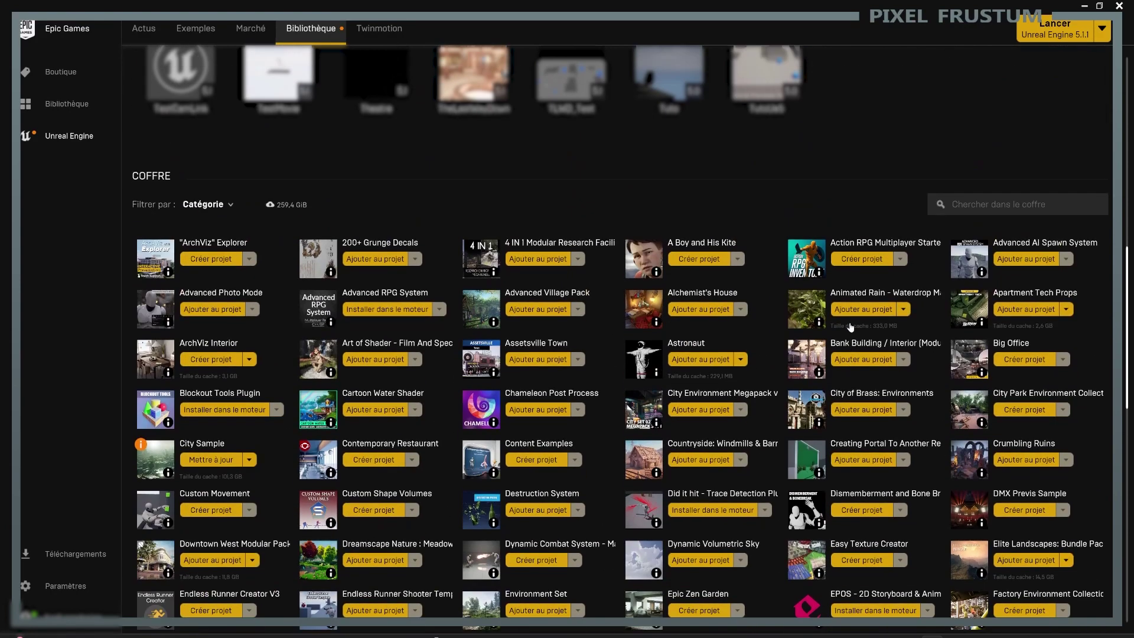
Step: Look through the library between the vault and the projects, and return to the installed engine versions
{"action": "scroll", "coordinate": [910, 534], "scroll_direction": "down", "scroll_amount": 4}
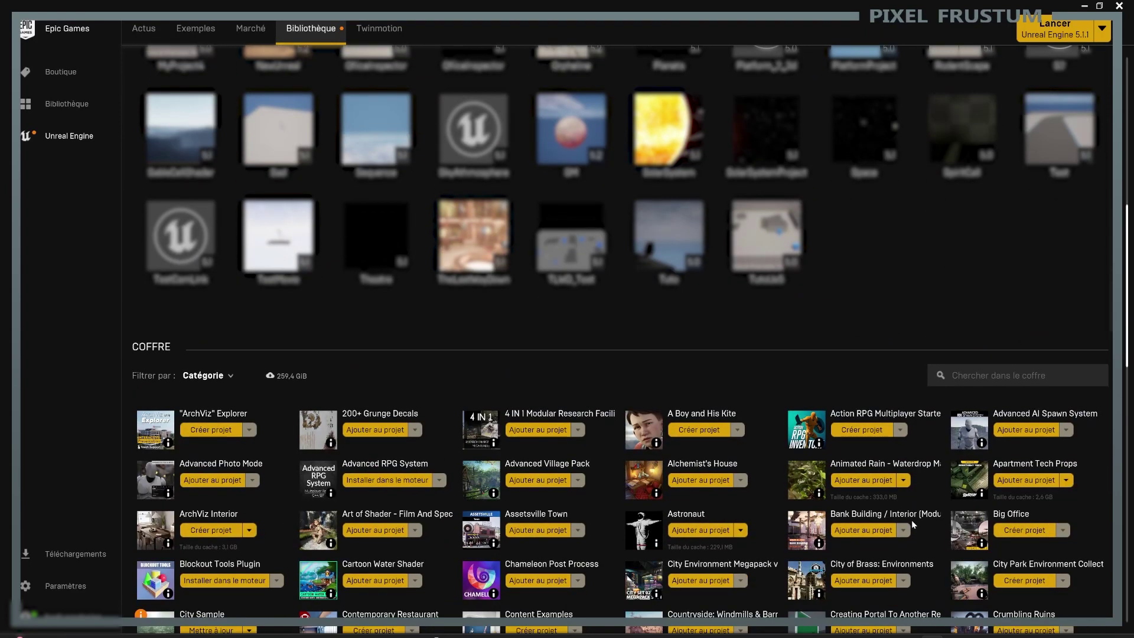
{"action": "mouse_move", "coordinate": [284, 381]}
{"action": "mouse_move", "coordinate": [269, 388]}
{"action": "scroll", "coordinate": [500, 373], "scroll_direction": "up", "scroll_amount": 10}
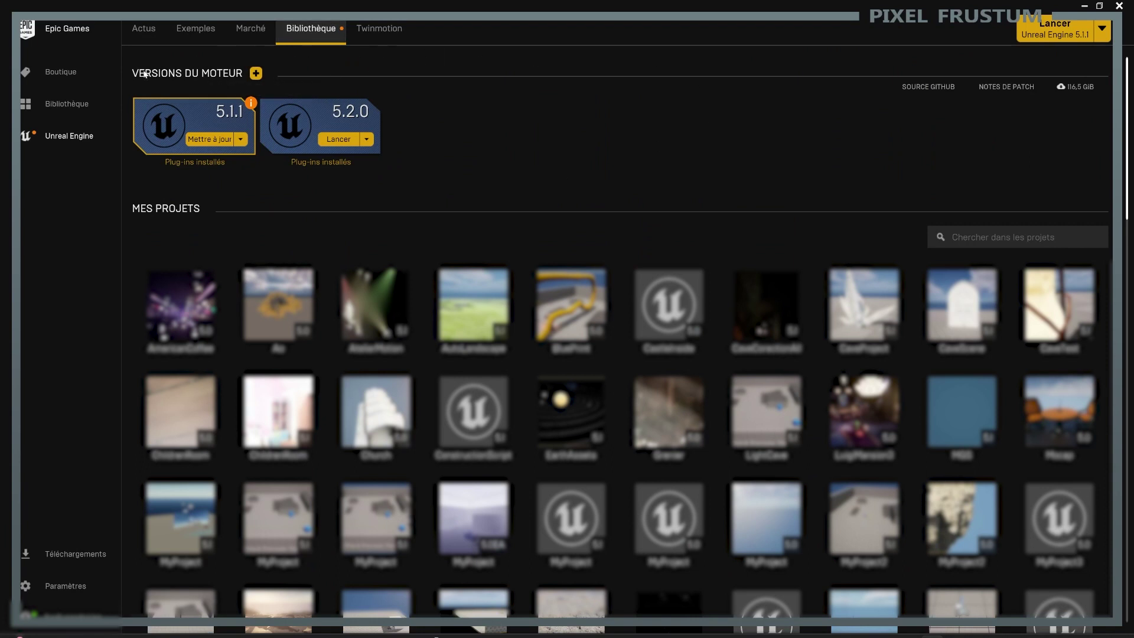
{"action": "scroll", "coordinate": [583, 322], "scroll_direction": "down", "scroll_amount": 8}
{"action": "scroll", "coordinate": [582, 320], "scroll_direction": "down", "scroll_amount": 4}
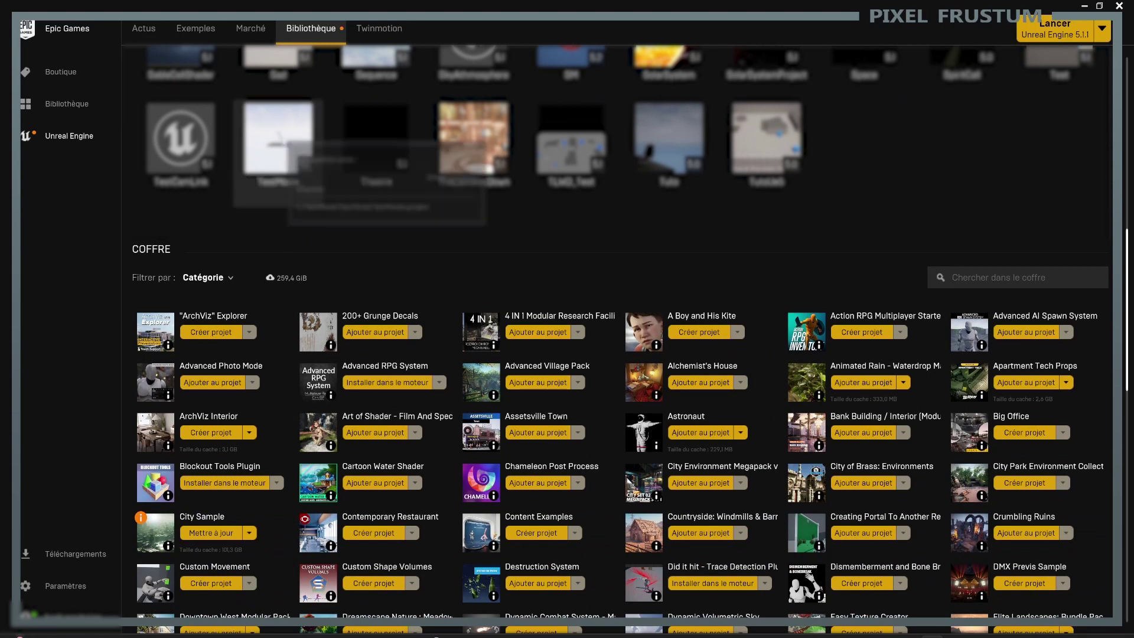
{"action": "scroll", "coordinate": [598, 427], "scroll_direction": "up", "scroll_amount": 12}
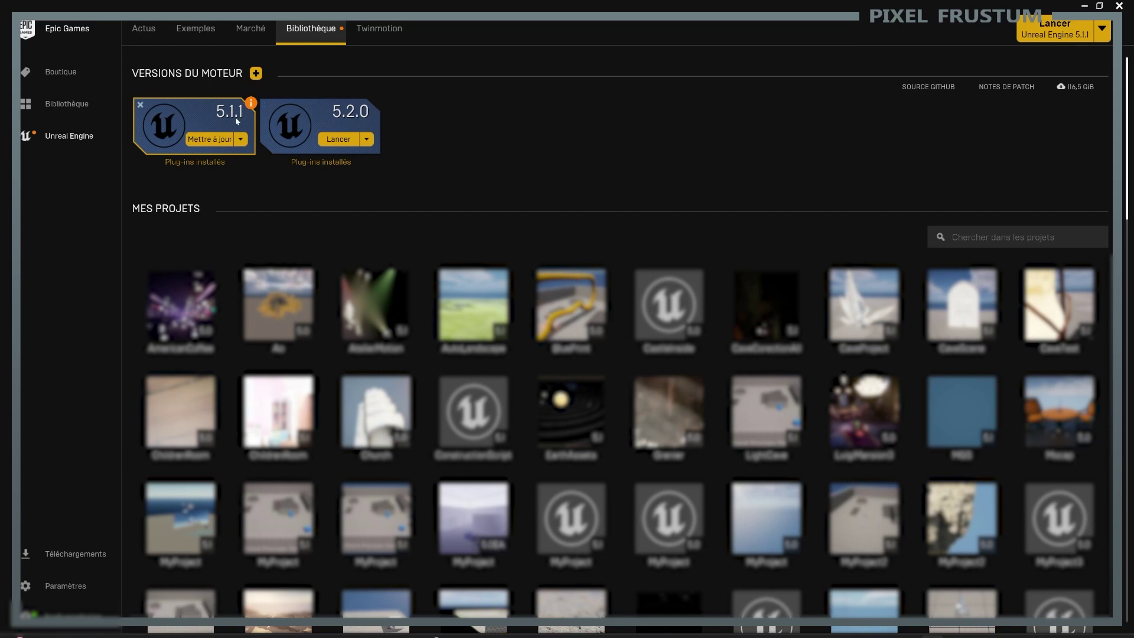
{"action": "mouse_move", "coordinate": [252, 105]}
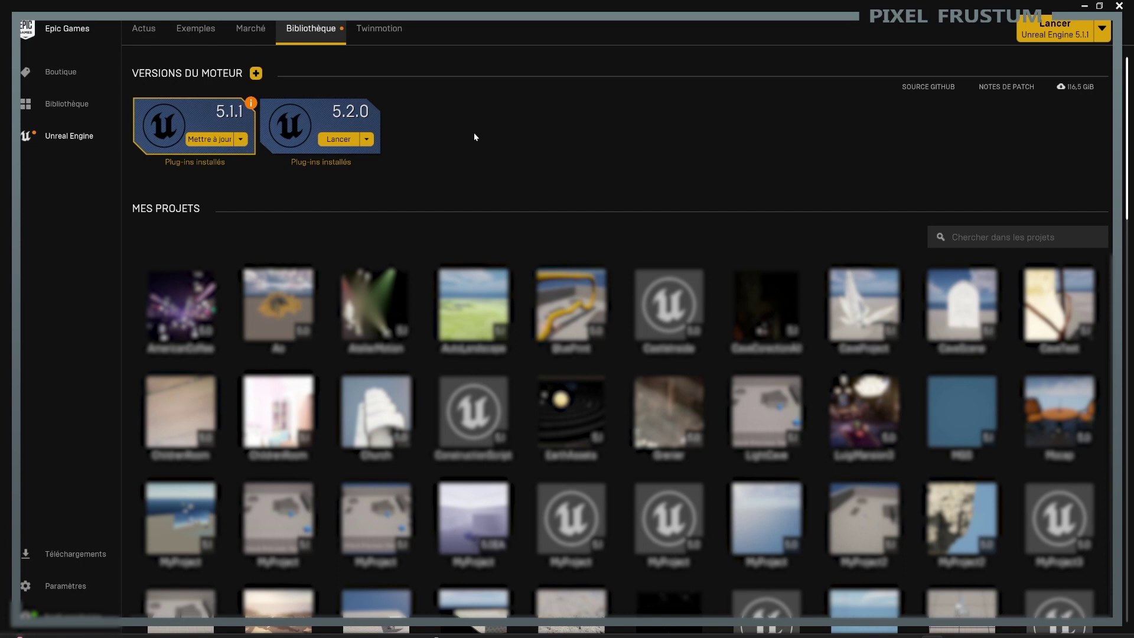
Step: Add an engine version slot and examine the list of installable versions without choosing a different one
{"action": "left_click", "coordinate": [255, 74]}
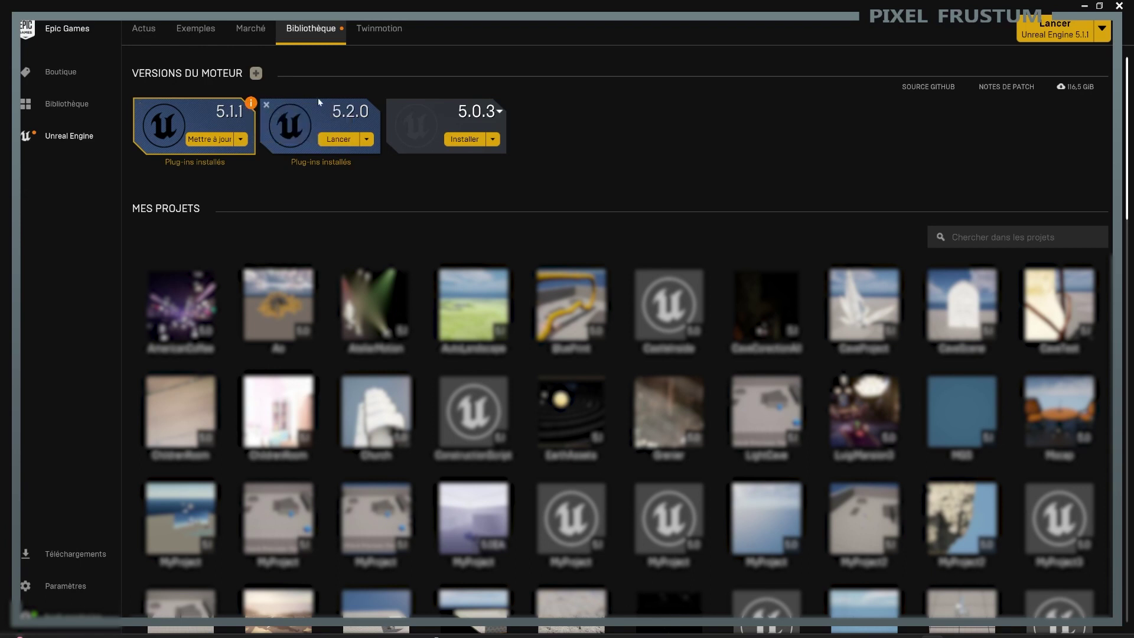
{"action": "left_click", "coordinate": [499, 112]}
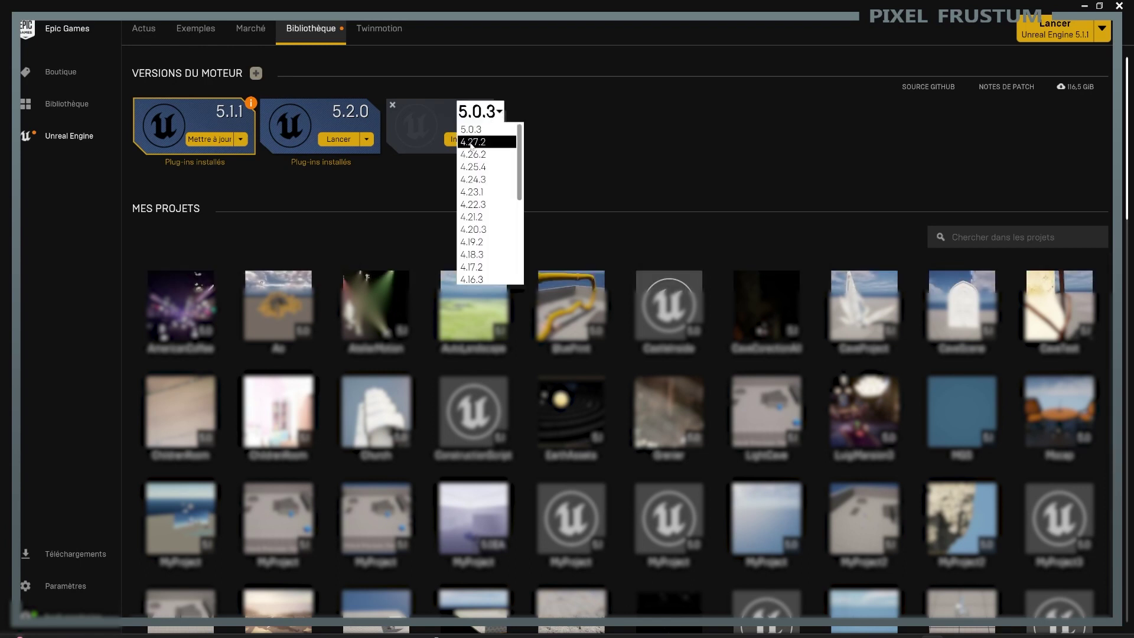
{"action": "scroll", "coordinate": [493, 199], "scroll_direction": "down", "scroll_amount": 6}
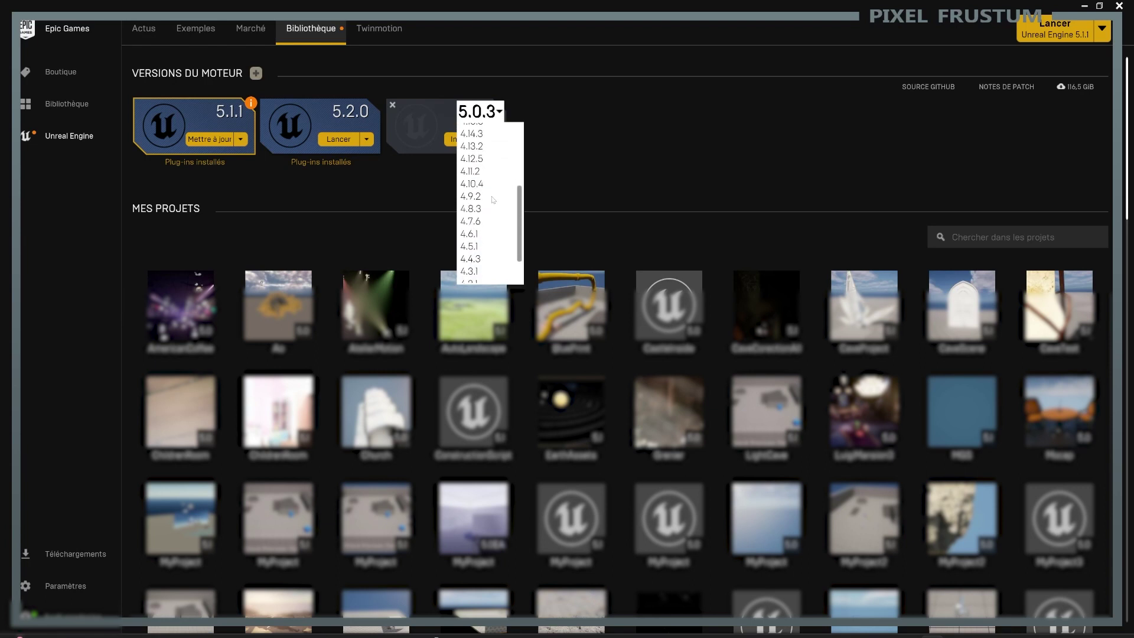
{"action": "scroll", "coordinate": [493, 200], "scroll_direction": "down", "scroll_amount": 2}
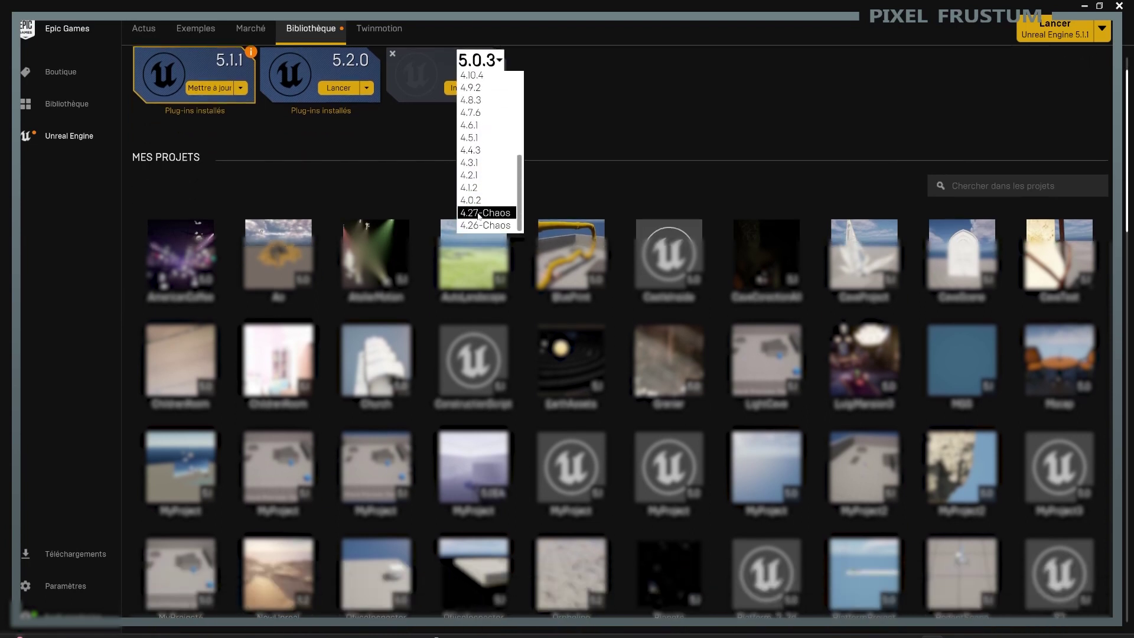
{"action": "scroll", "coordinate": [477, 202], "scroll_direction": "up", "scroll_amount": 3}
{"action": "scroll", "coordinate": [478, 203], "scroll_direction": "down", "scroll_amount": 3}
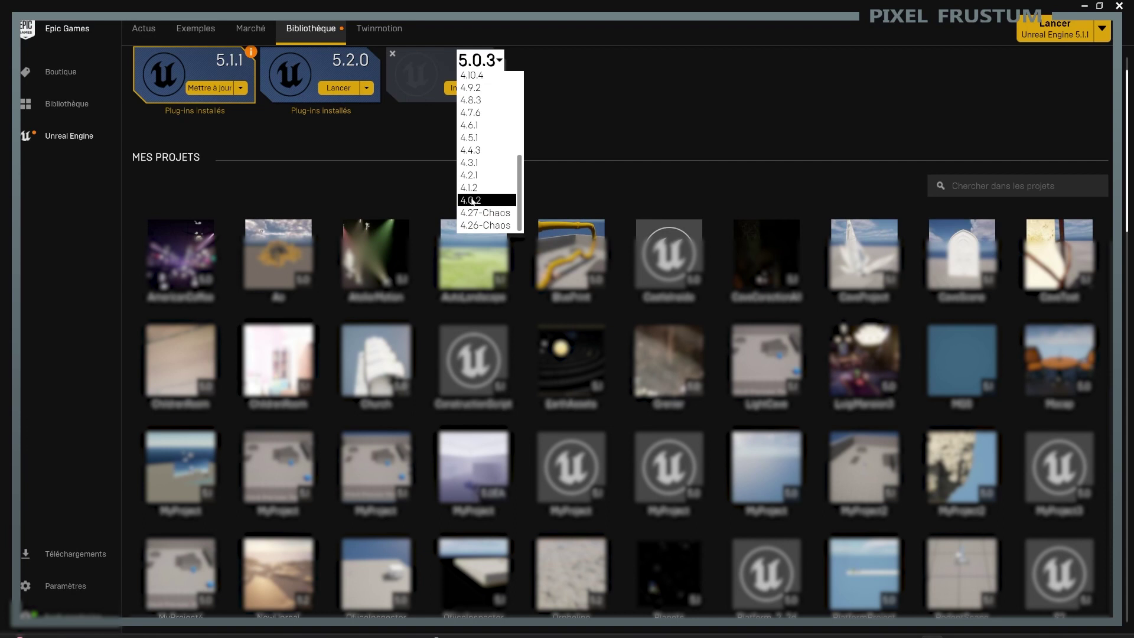
{"action": "scroll", "coordinate": [473, 201], "scroll_direction": "up", "scroll_amount": 10}
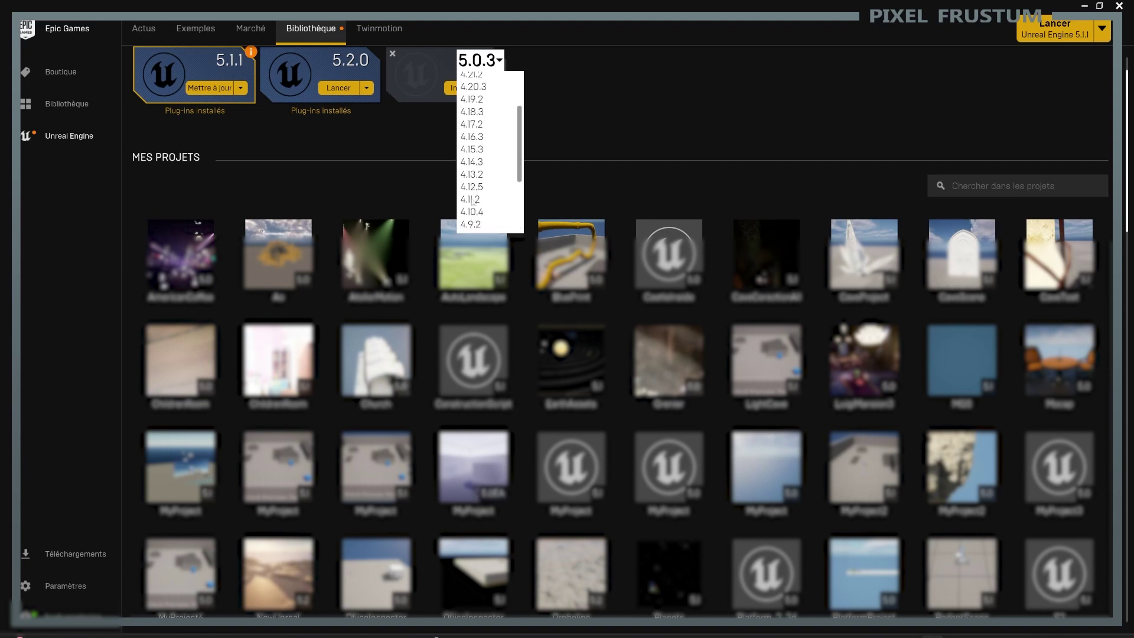
{"action": "left_click", "coordinate": [624, 176]}
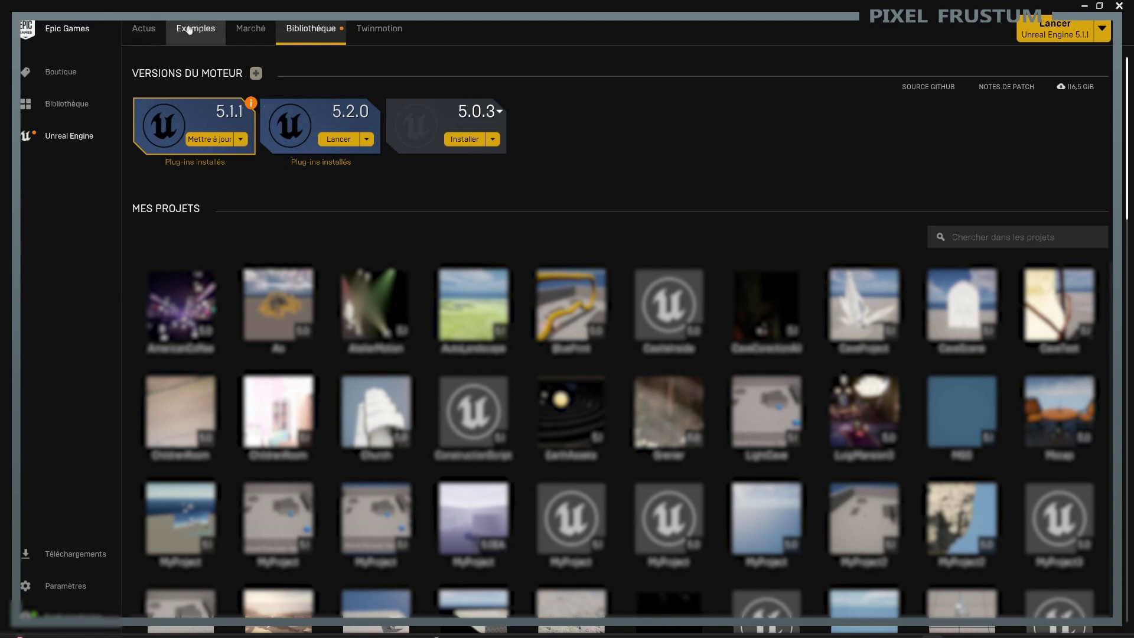
Step: Go to the Unreal Engine news page and open the public Roadmap in the web browser
{"action": "left_click", "coordinate": [145, 37]}
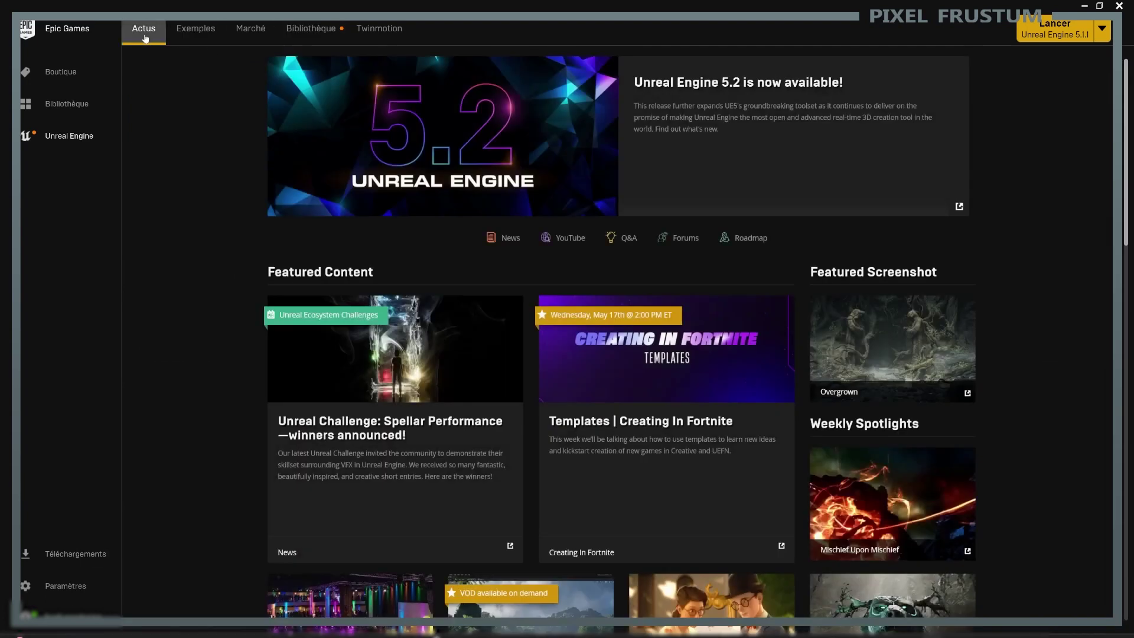
{"action": "left_click", "coordinate": [185, 29]}
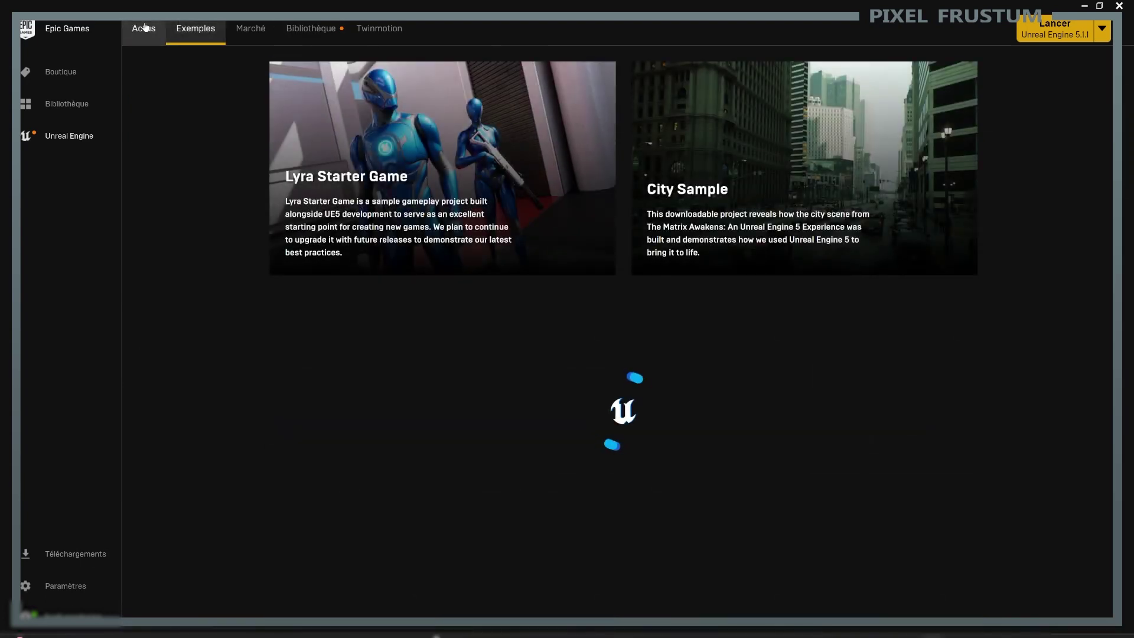
{"action": "left_click", "coordinate": [142, 29]}
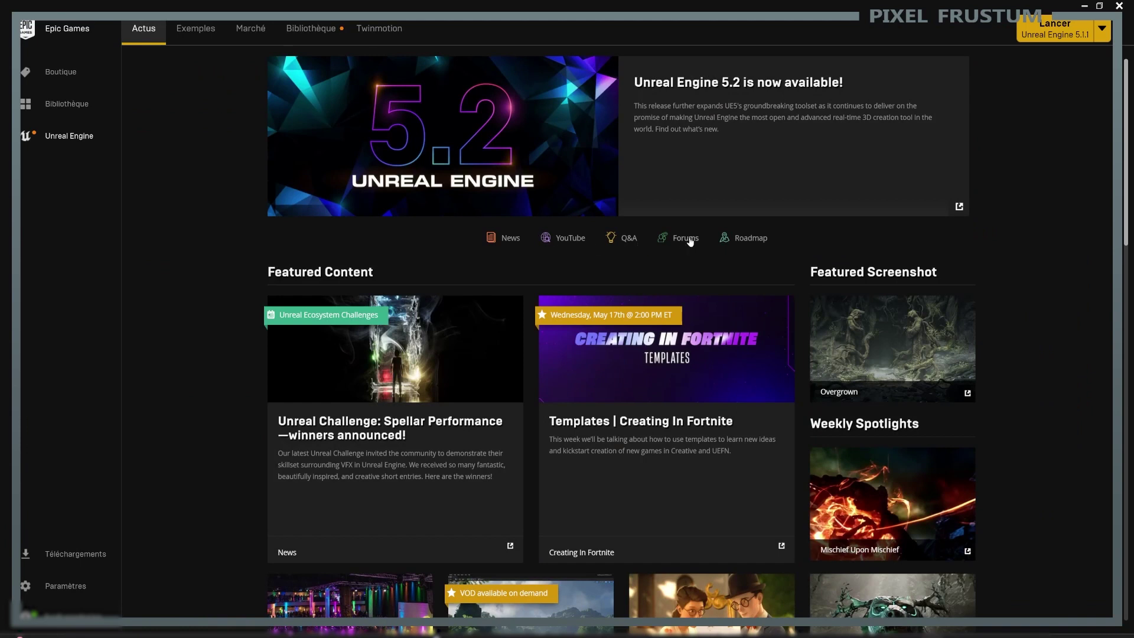
{"action": "left_click", "coordinate": [751, 237]}
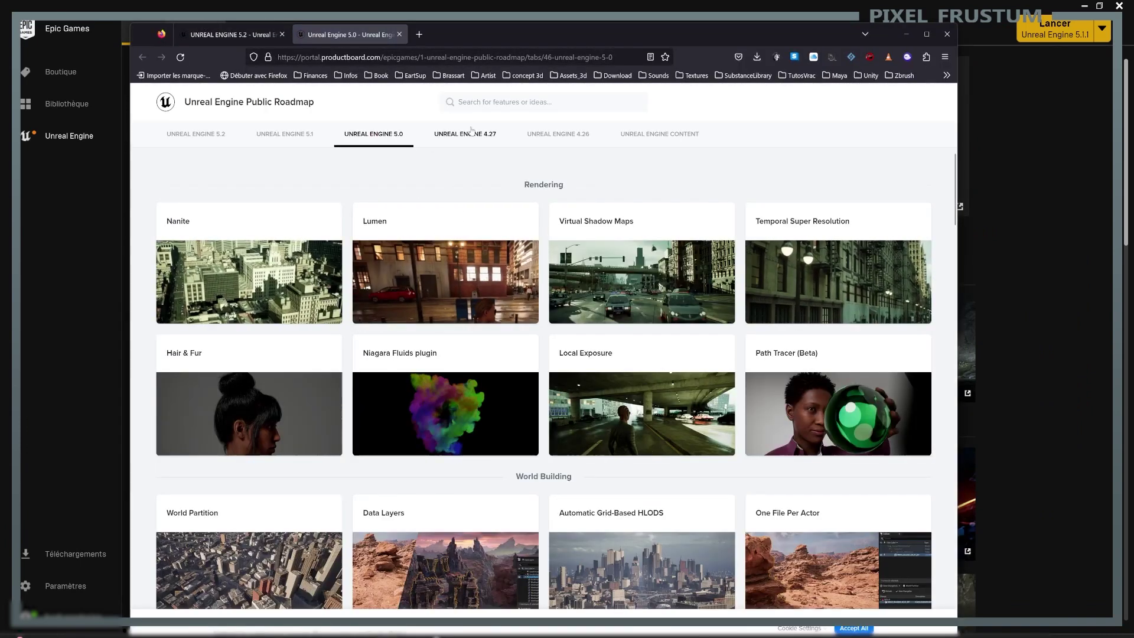
Step: Show the Unreal Engine 5.1 roadmap and examine its Rendering, World Building and Developer Iteration features
{"action": "left_click", "coordinate": [274, 133]}
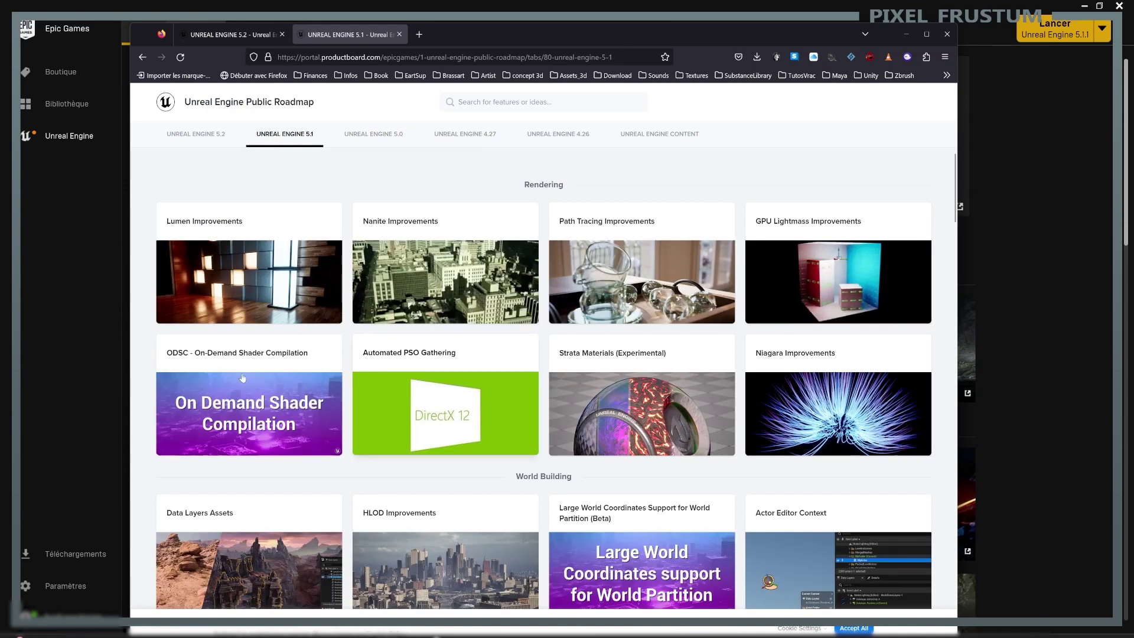
{"action": "scroll", "coordinate": [444, 401], "scroll_direction": "down", "scroll_amount": 2}
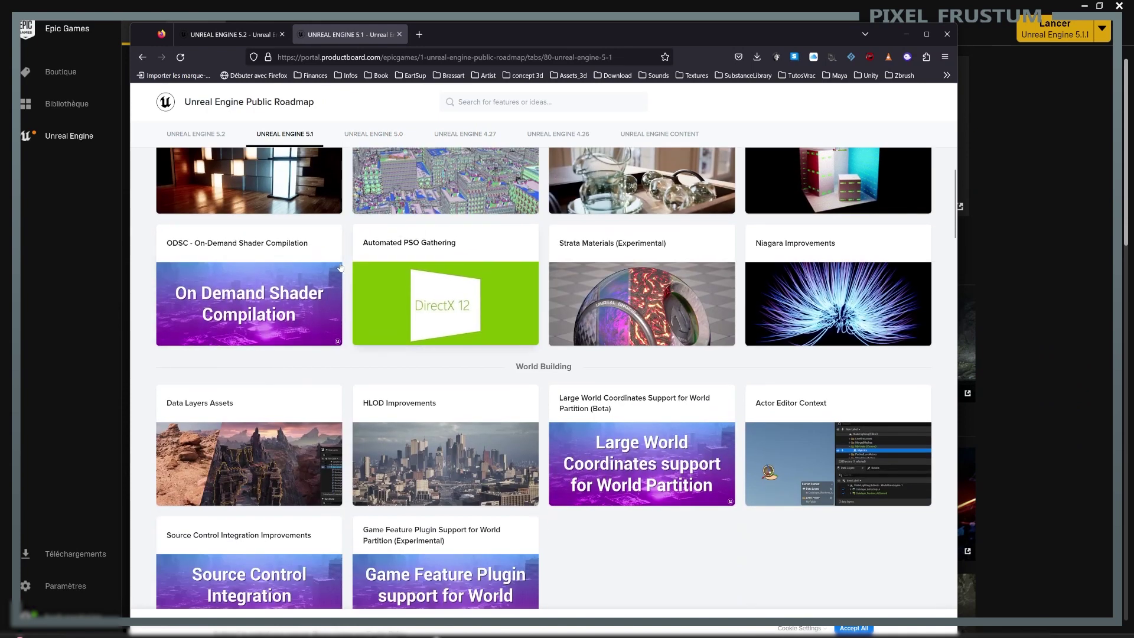
{"action": "scroll", "coordinate": [488, 411], "scroll_direction": "down", "scroll_amount": 1}
{"action": "scroll", "coordinate": [487, 411], "scroll_direction": "down", "scroll_amount": 3}
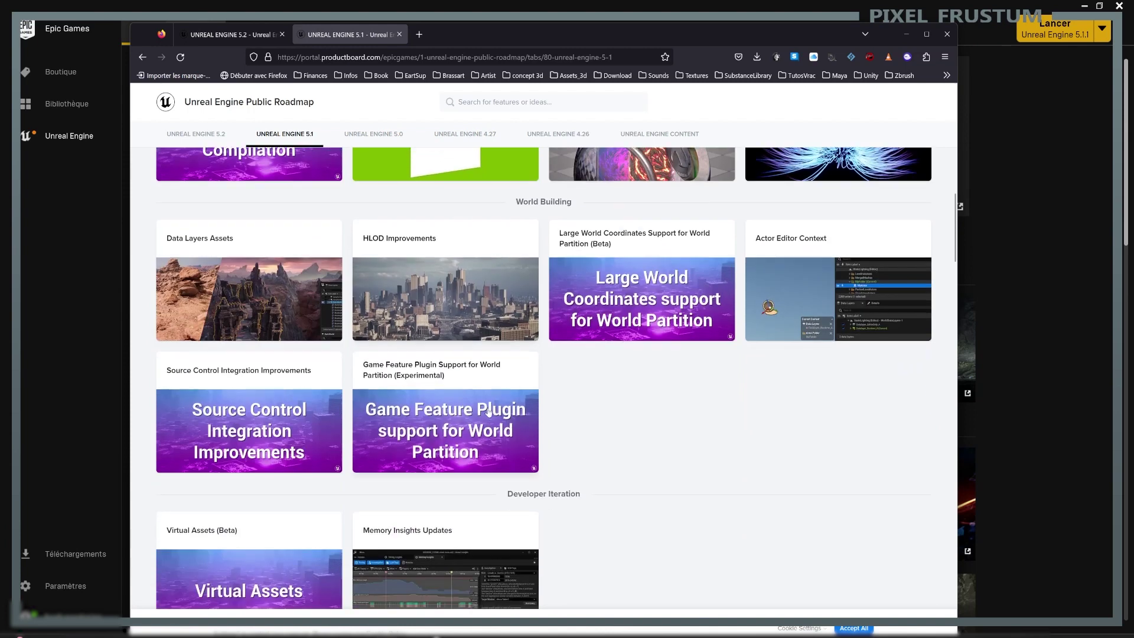
{"action": "scroll", "coordinate": [767, 493], "scroll_direction": "down", "scroll_amount": 2}
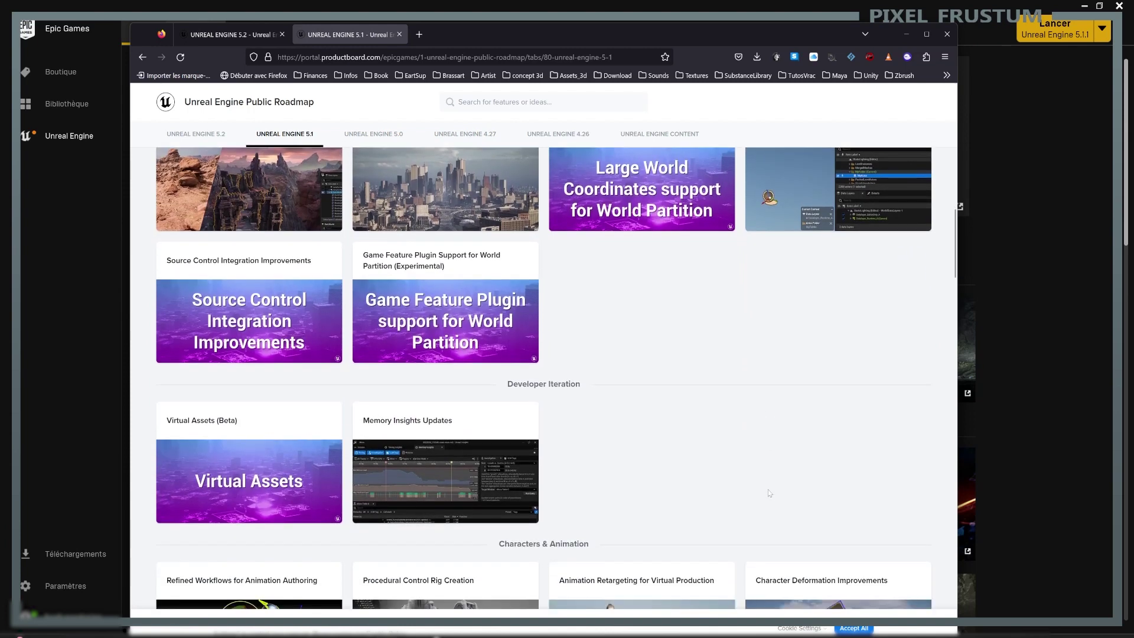
{"action": "scroll", "coordinate": [770, 493], "scroll_direction": "up", "scroll_amount": 3}
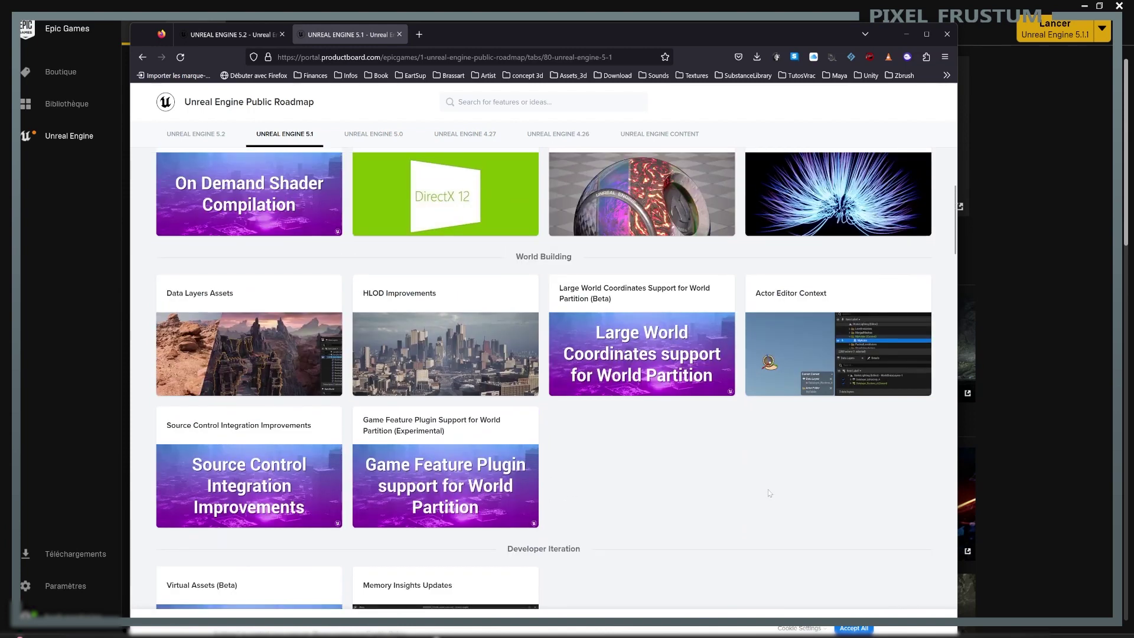
{"action": "scroll", "coordinate": [769, 494], "scroll_direction": "up", "scroll_amount": 4}
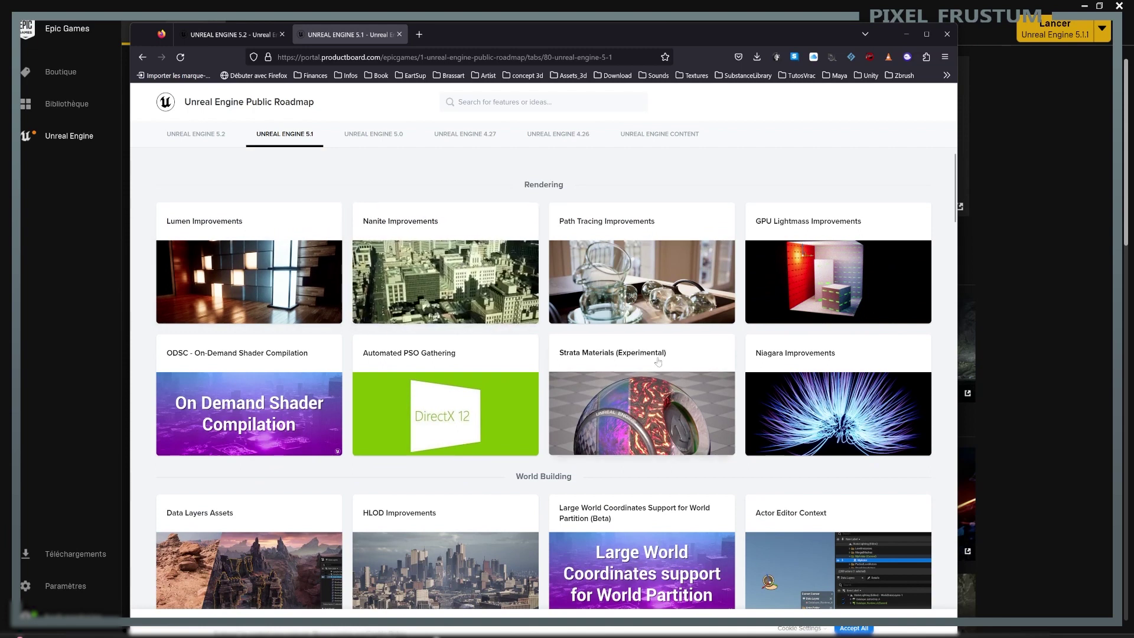
{"action": "scroll", "coordinate": [429, 256], "scroll_direction": "down", "scroll_amount": 2}
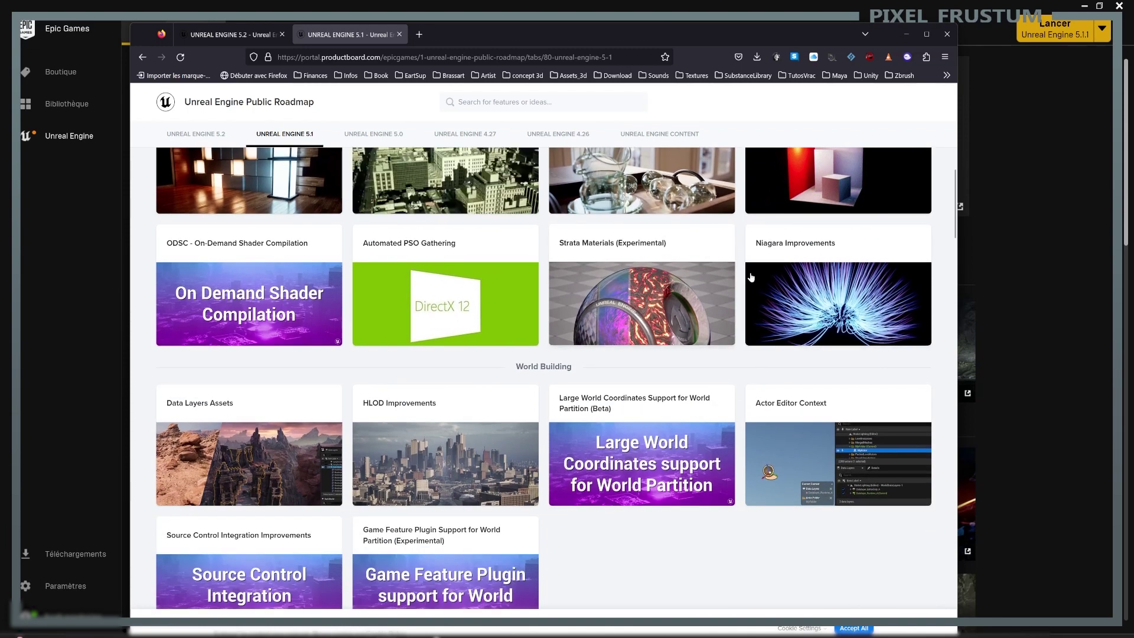
{"action": "scroll", "coordinate": [847, 385], "scroll_direction": "down", "scroll_amount": 2}
{"action": "scroll", "coordinate": [846, 384], "scroll_direction": "up", "scroll_amount": 4}
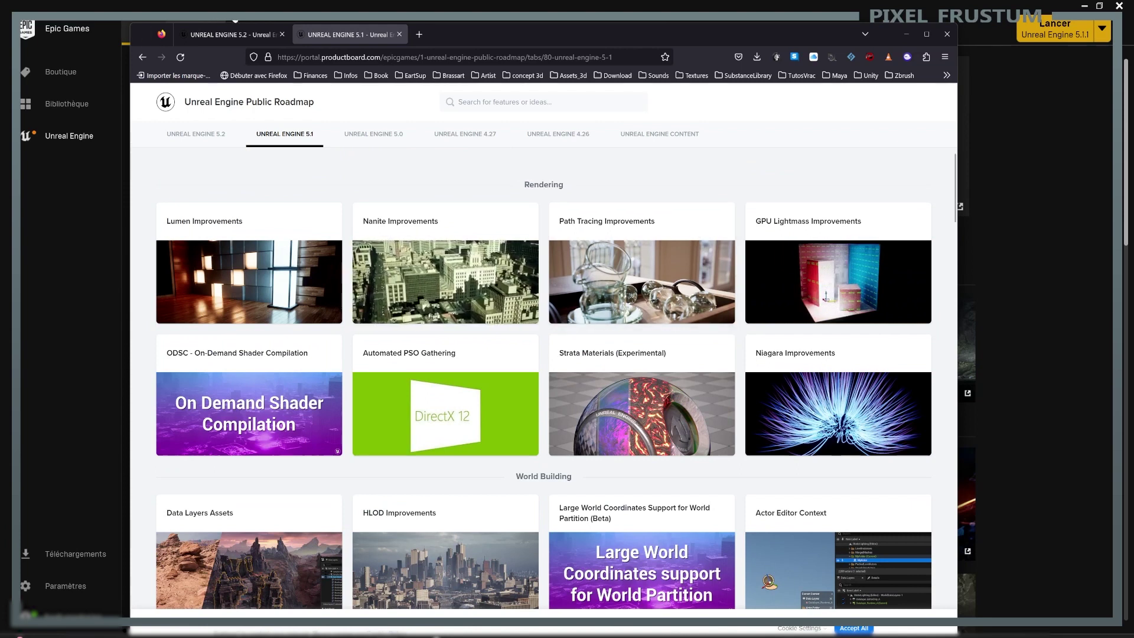
Step: Look over the Unreal Engine 5.2 roadmap features, and minimize the browser to return to the Epic Games Launcher
{"action": "left_click", "coordinate": [227, 34]}
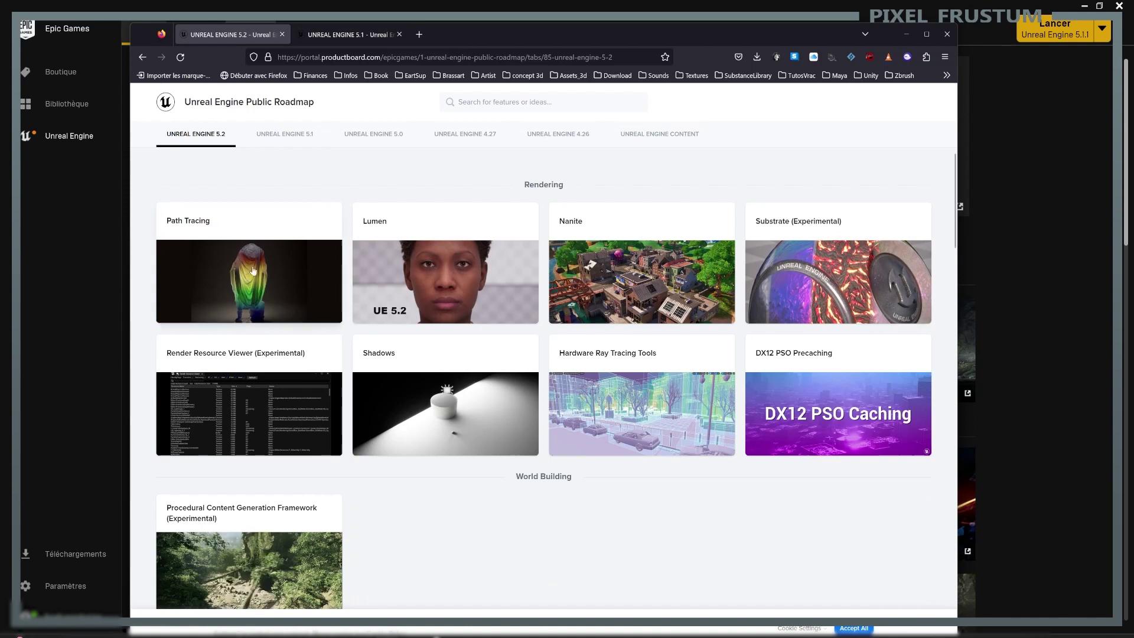
{"action": "scroll", "coordinate": [651, 342], "scroll_direction": "down", "scroll_amount": 2}
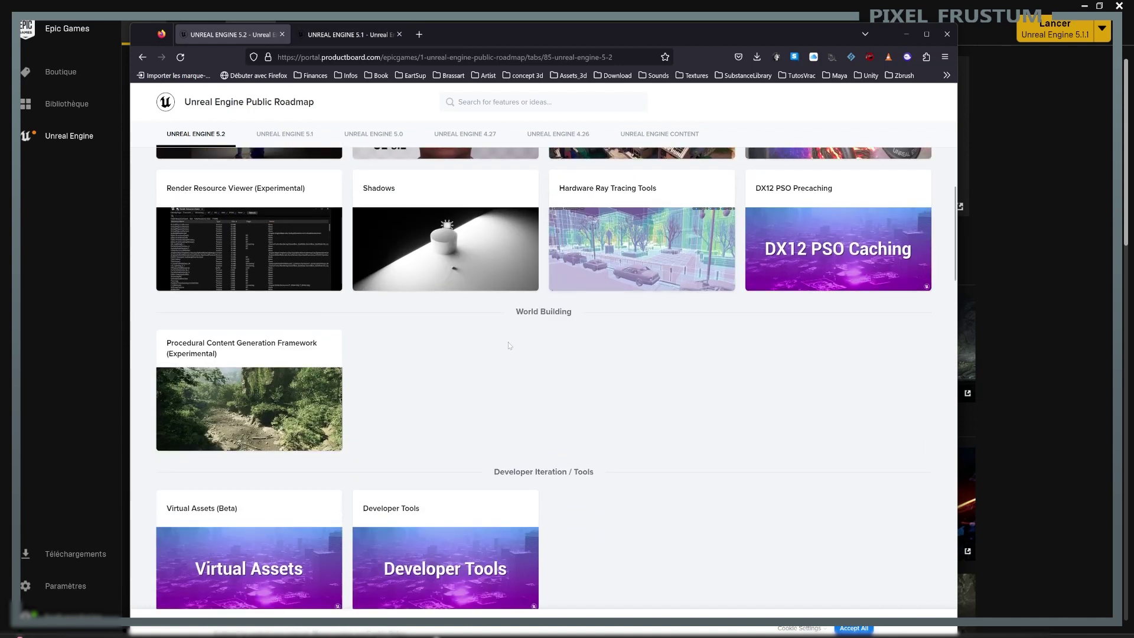
{"action": "left_click", "coordinate": [907, 35]}
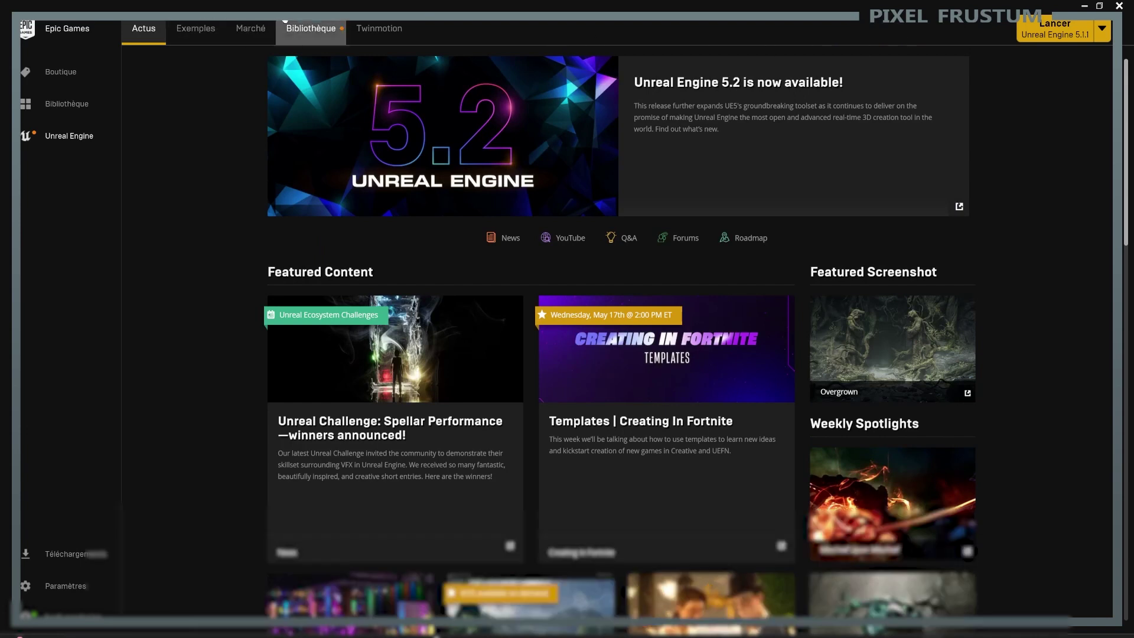
Step: Return to the Unreal Engine library and examine the update notice and available actions for engine version 5.1.1 without choosing any
{"action": "left_click", "coordinate": [311, 29]}
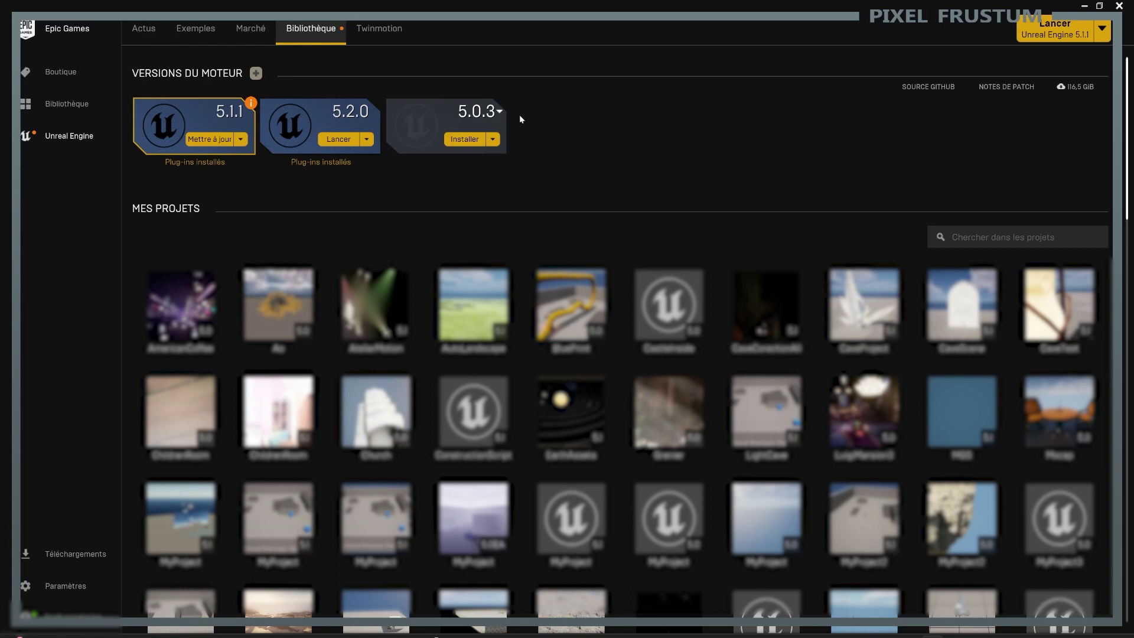
{"action": "mouse_move", "coordinate": [248, 106]}
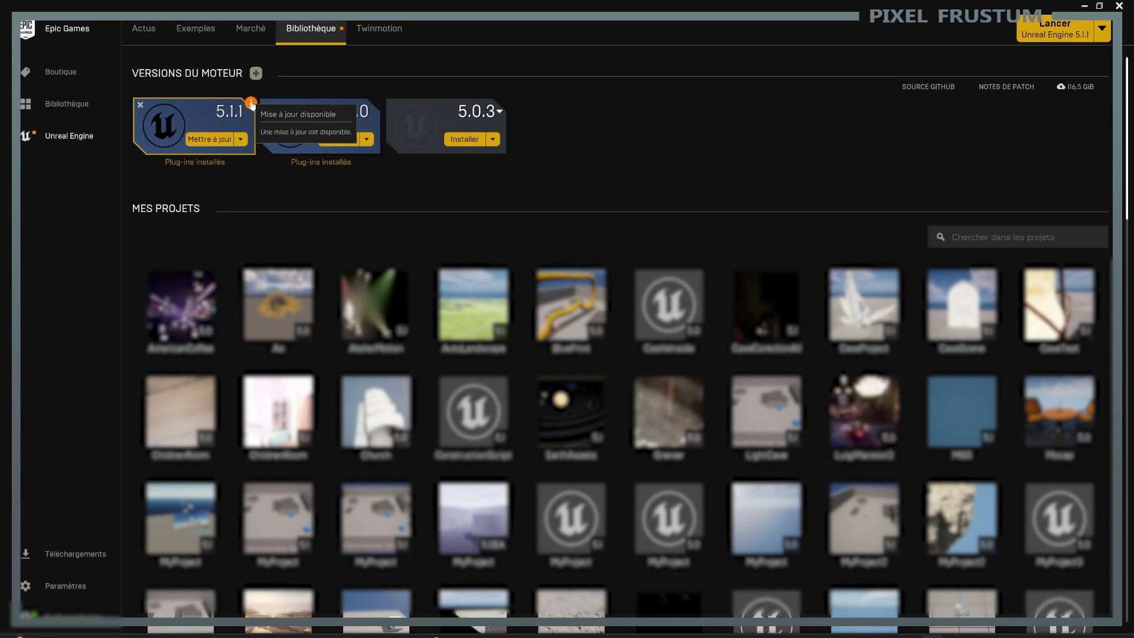
{"action": "left_click", "coordinate": [241, 141]}
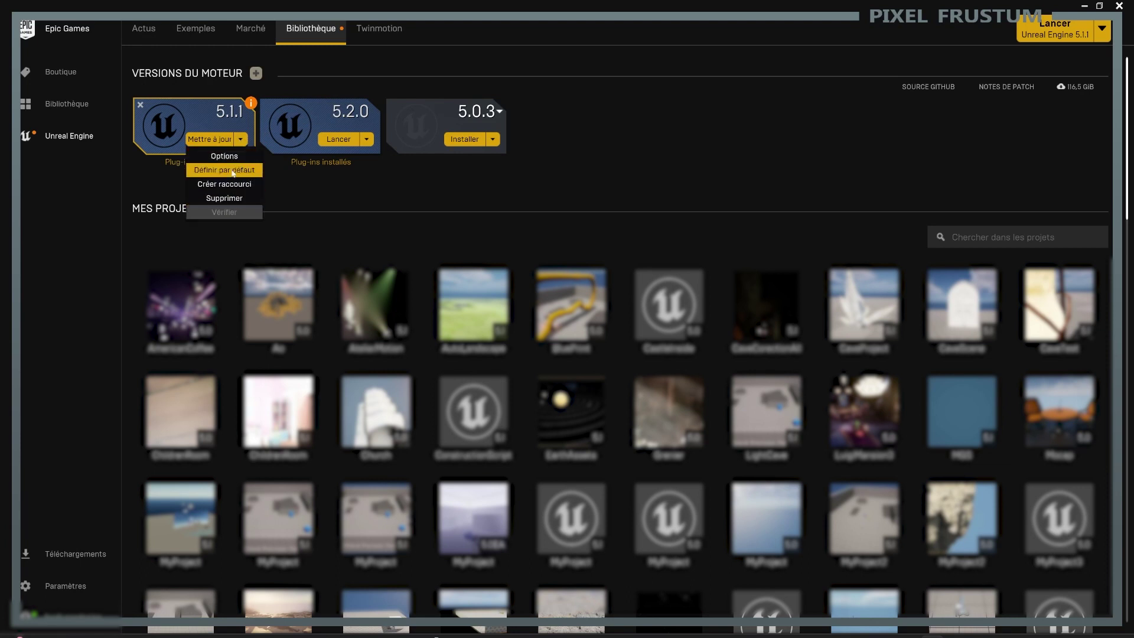
{"action": "left_click", "coordinate": [354, 182]}
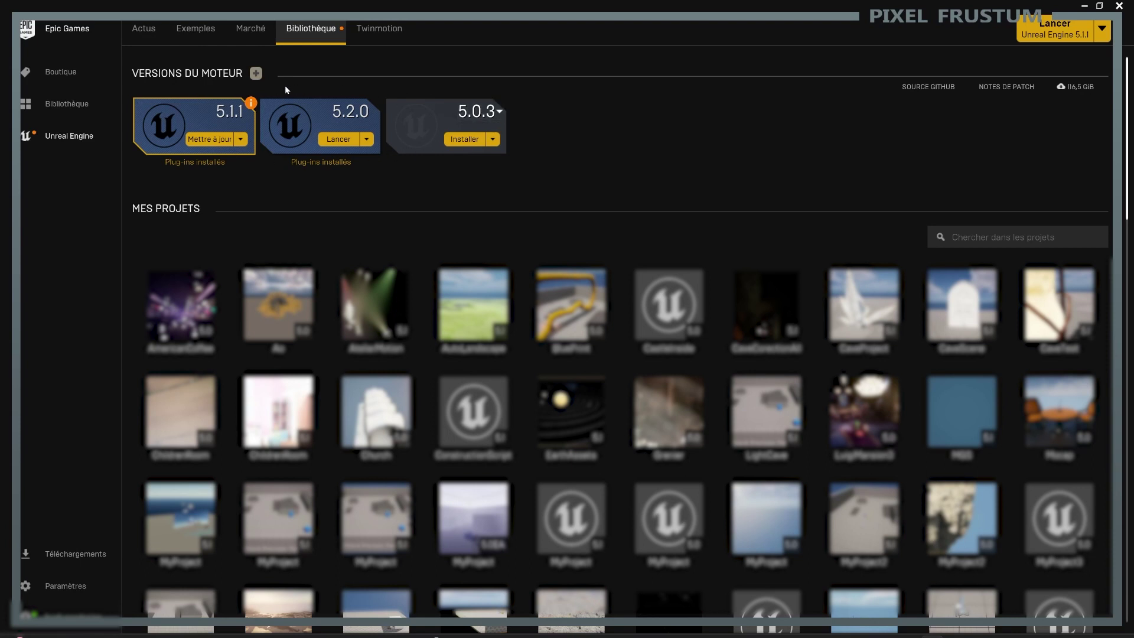
Step: Look through the thumbnails in the projects section of the library
{"action": "scroll", "coordinate": [574, 165], "scroll_direction": "down", "scroll_amount": 1}
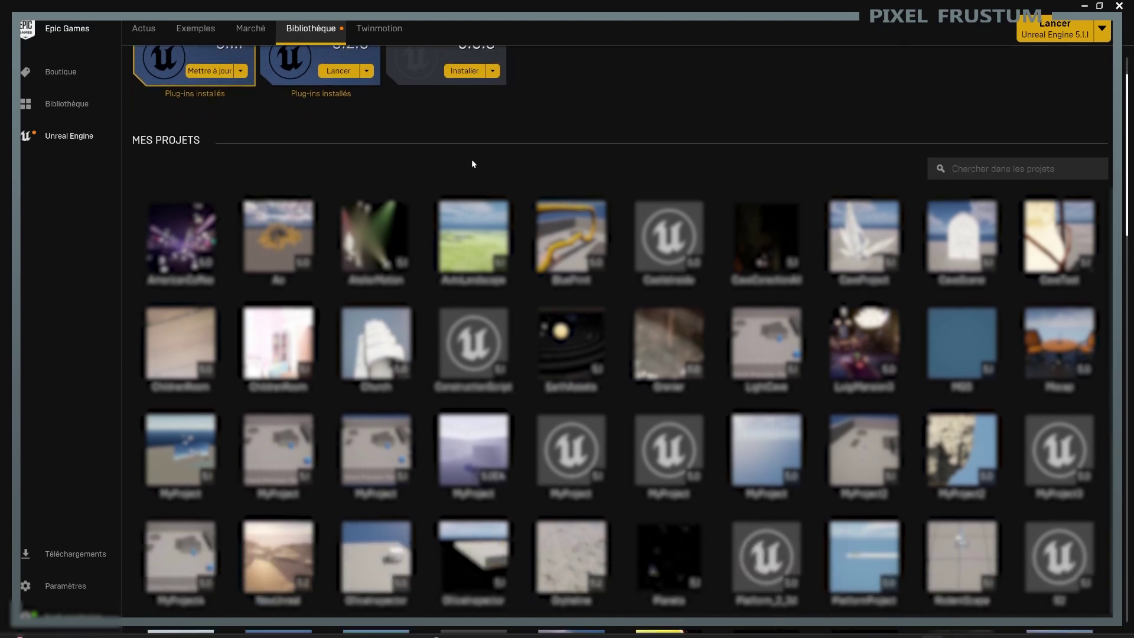
{"action": "scroll", "coordinate": [180, 157], "scroll_direction": "down", "scroll_amount": 1}
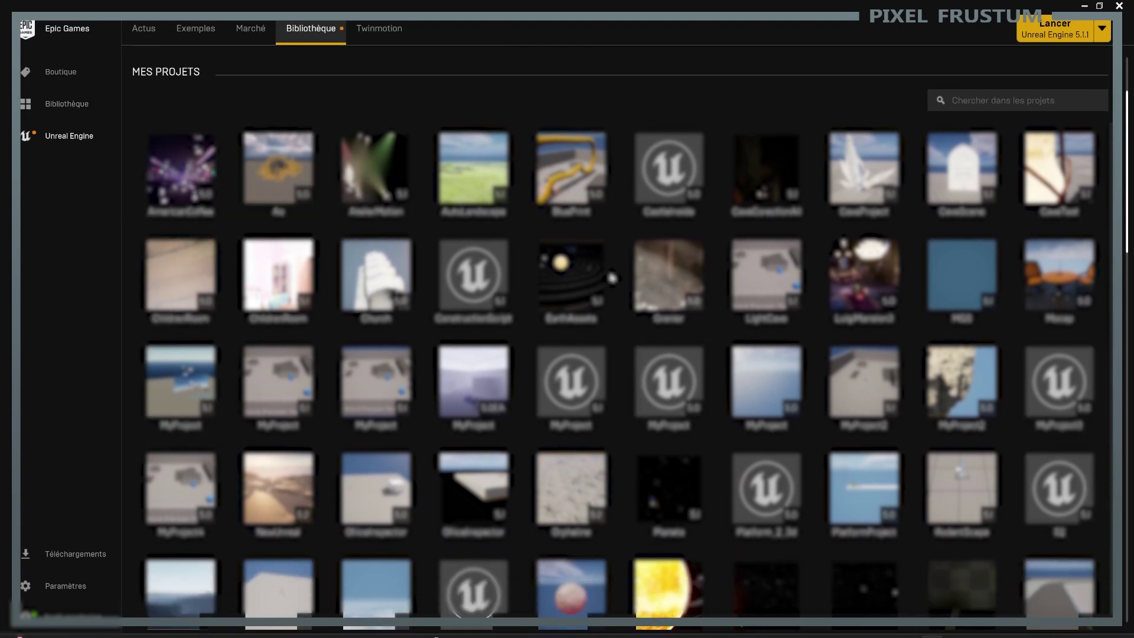
{"action": "mouse_move", "coordinate": [599, 249]}
{"action": "scroll", "coordinate": [599, 249], "scroll_direction": "down", "scroll_amount": 1}
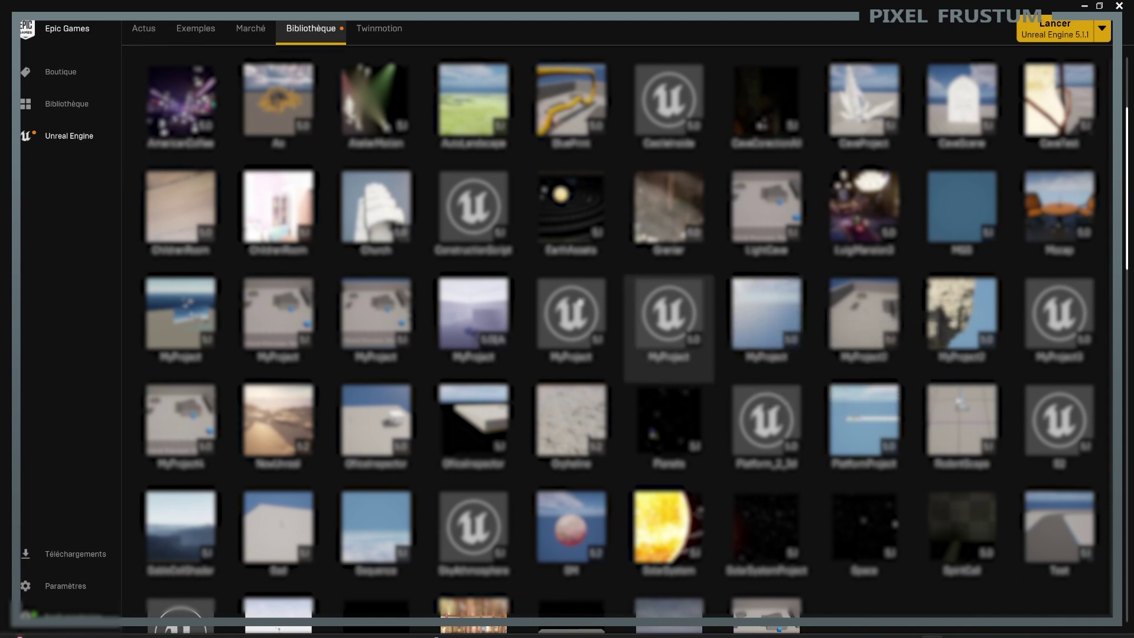
{"action": "mouse_move", "coordinate": [352, 332]}
{"action": "scroll", "coordinate": [350, 322], "scroll_direction": "up", "scroll_amount": 1}
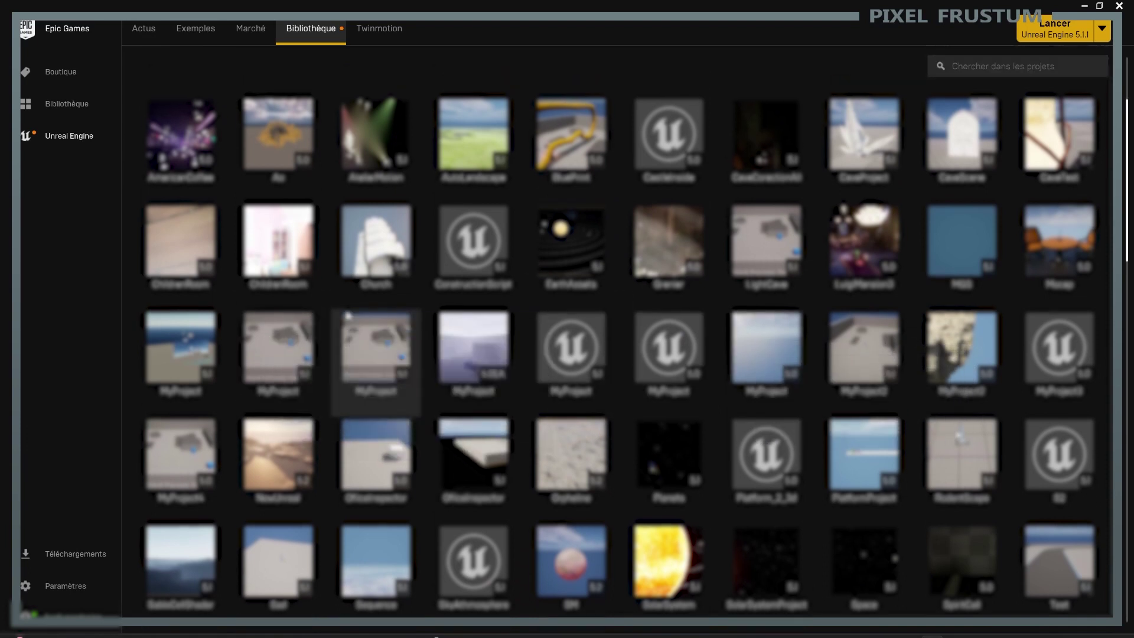
Step: Search the projects in the library for "cave", and clear the search
{"action": "scroll", "coordinate": [348, 316], "scroll_direction": "up", "scroll_amount": 1}
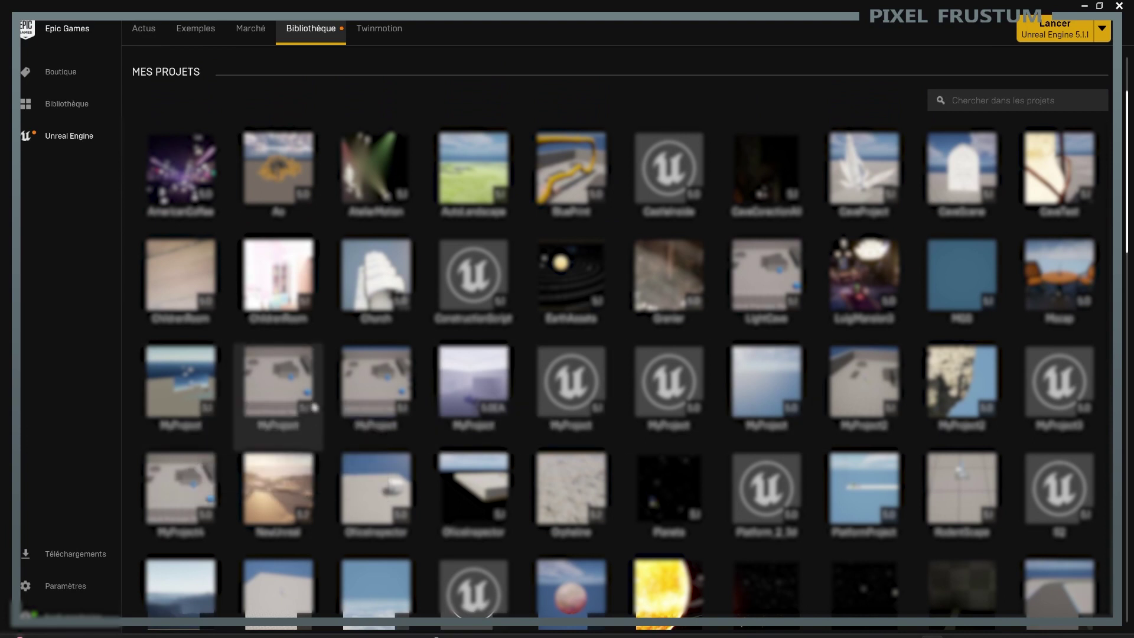
{"action": "scroll", "coordinate": [276, 430], "scroll_direction": "down", "scroll_amount": 3}
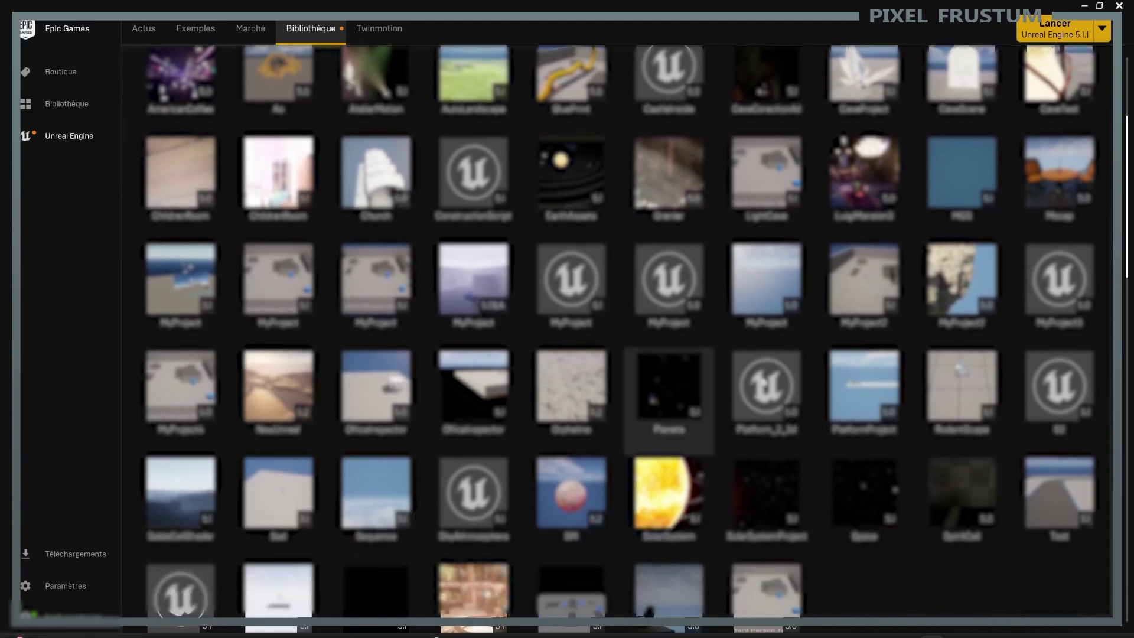
{"action": "scroll", "coordinate": [767, 382], "scroll_direction": "down", "scroll_amount": 1}
{"action": "scroll", "coordinate": [996, 506], "scroll_direction": "up", "scroll_amount": 4}
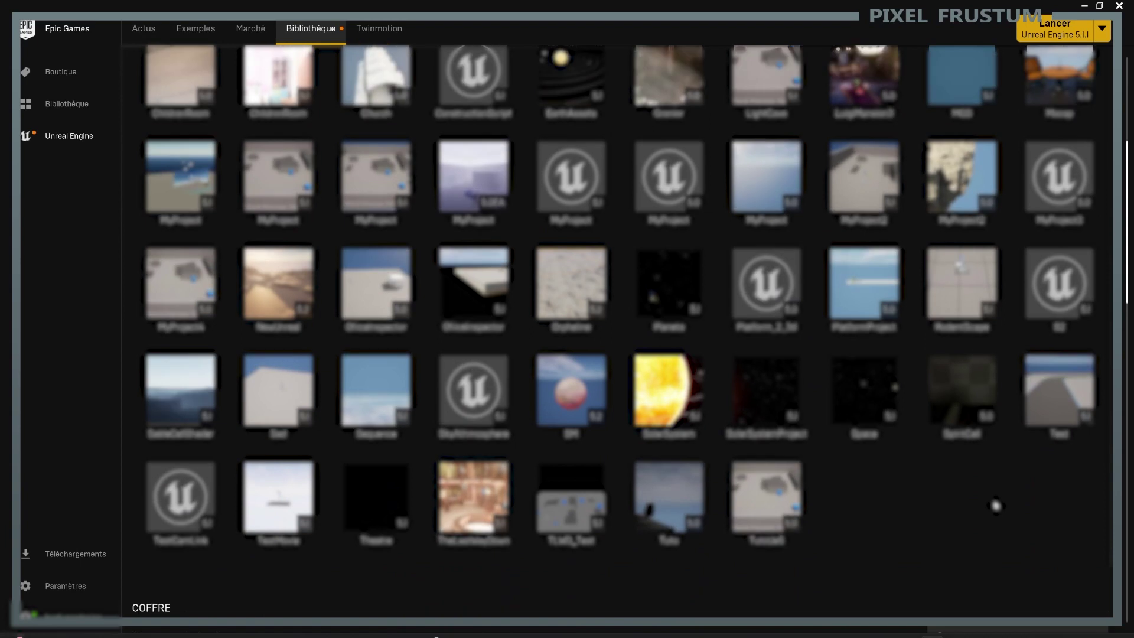
{"action": "scroll", "coordinate": [996, 506], "scroll_direction": "up", "scroll_amount": 3}
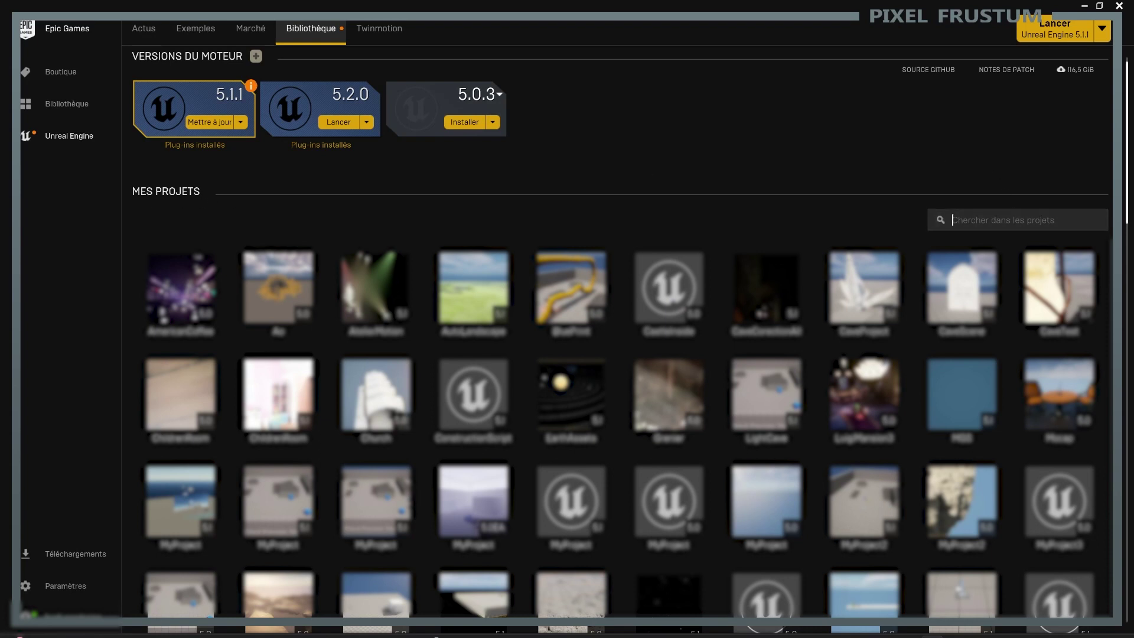
{"action": "type", "text": "cave"}
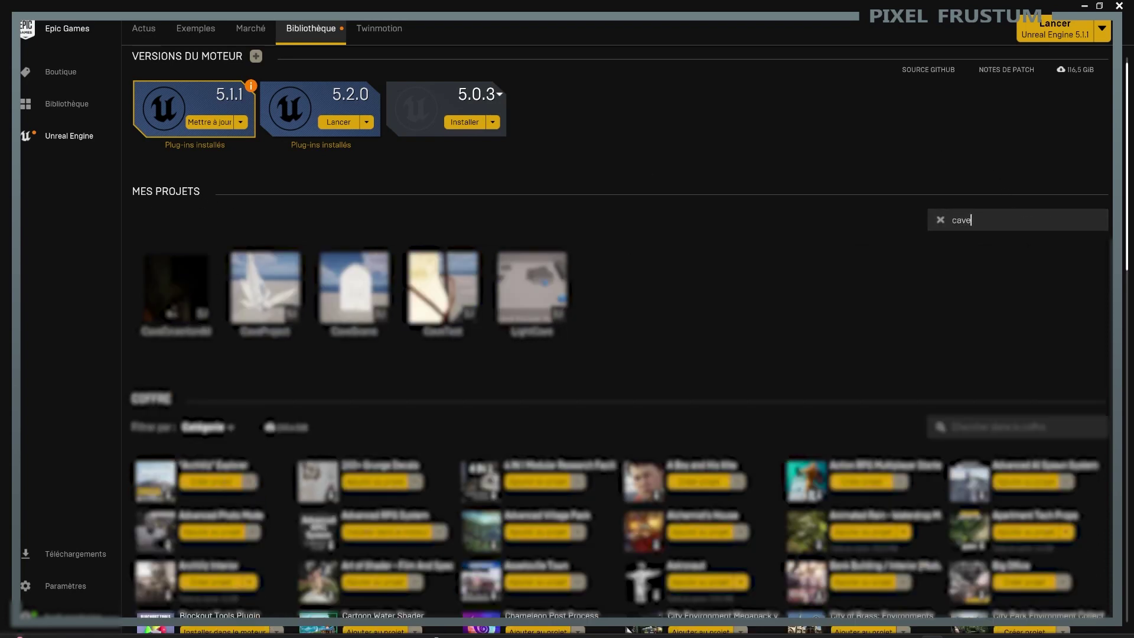
{"action": "key", "text": "ctrl+a"}
{"action": "left_click", "coordinate": [940, 220]}
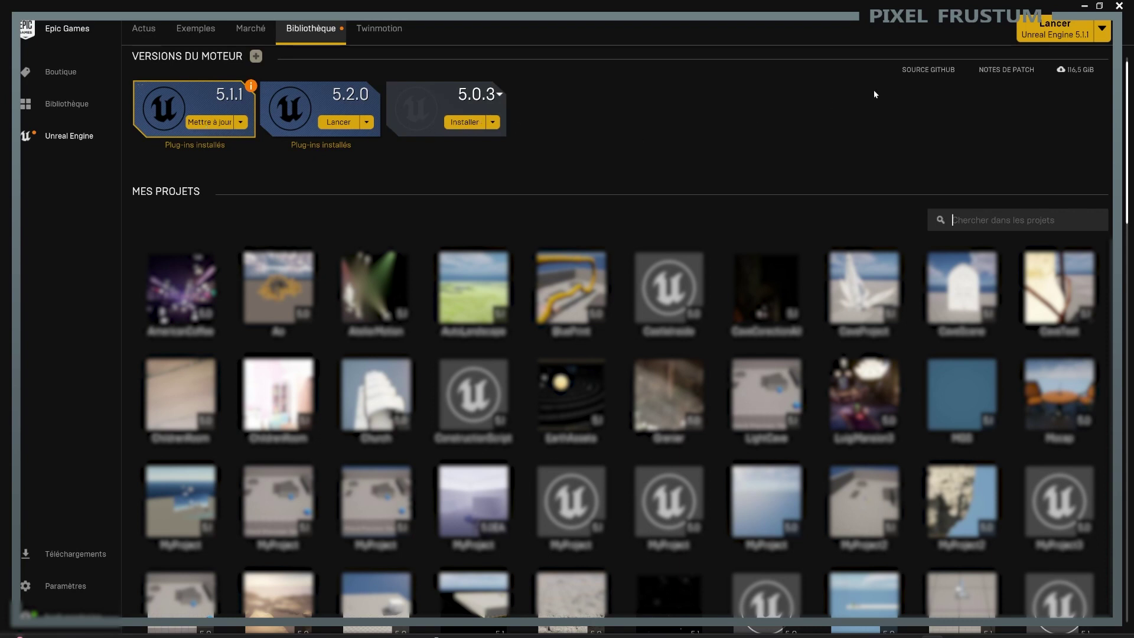
Step: Examine the engine versions available for the launcher's main launch command, and set it to Unreal Engine 5.2.0
{"action": "left_click", "coordinate": [1047, 27]}
{"action": "left_click", "coordinate": [1101, 30]}
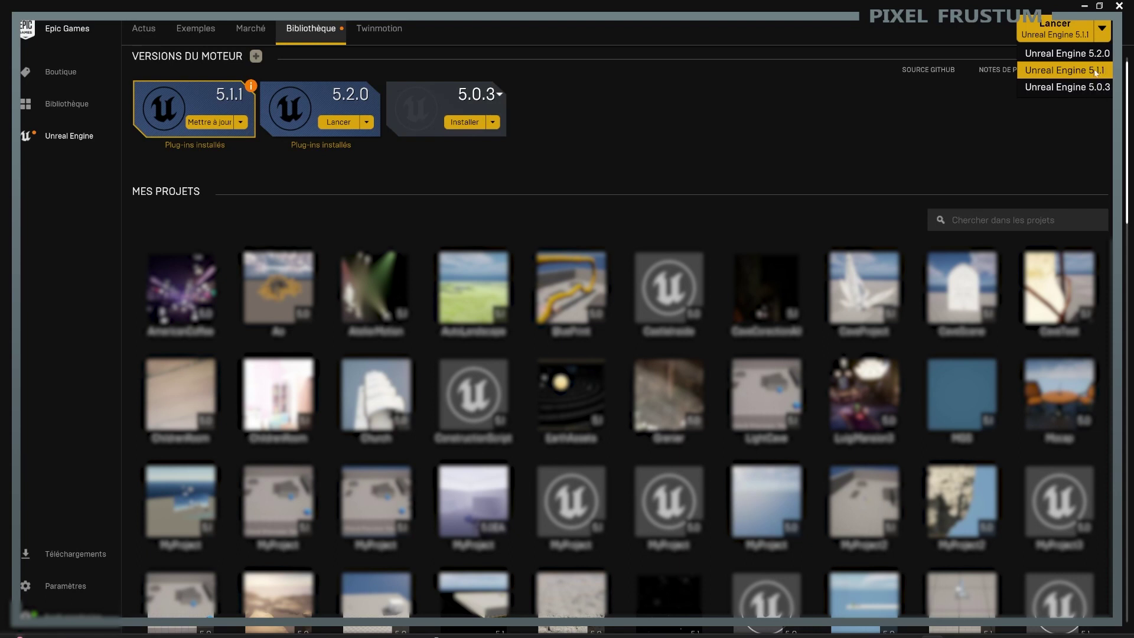
{"action": "left_click", "coordinate": [785, 201]}
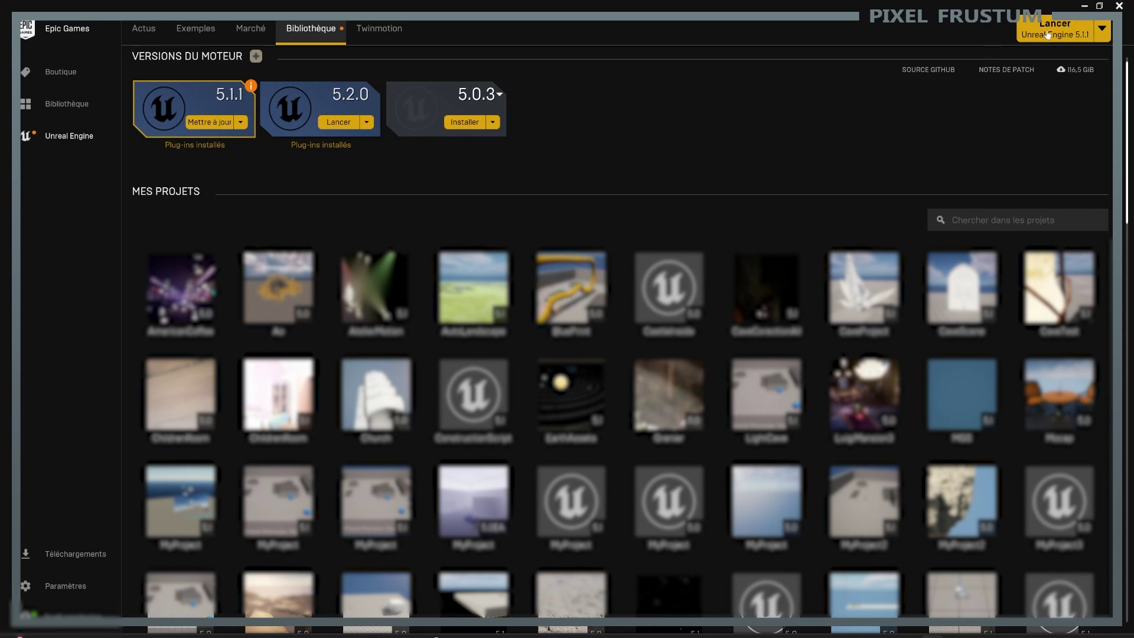
{"action": "left_click", "coordinate": [1102, 35]}
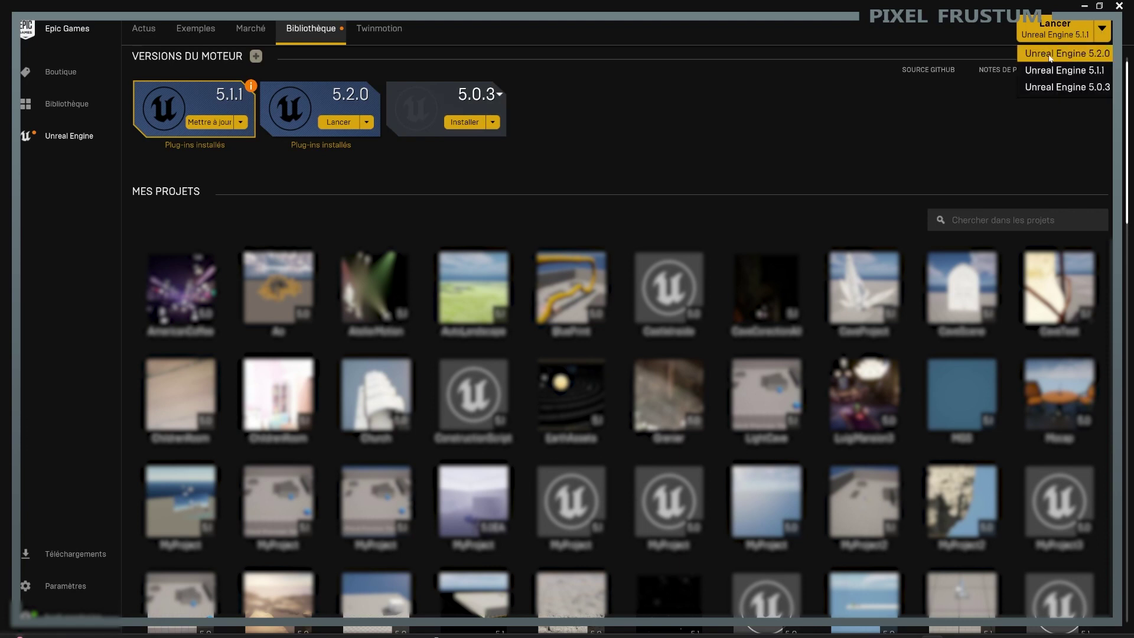
{"action": "left_click", "coordinate": [1088, 54]}
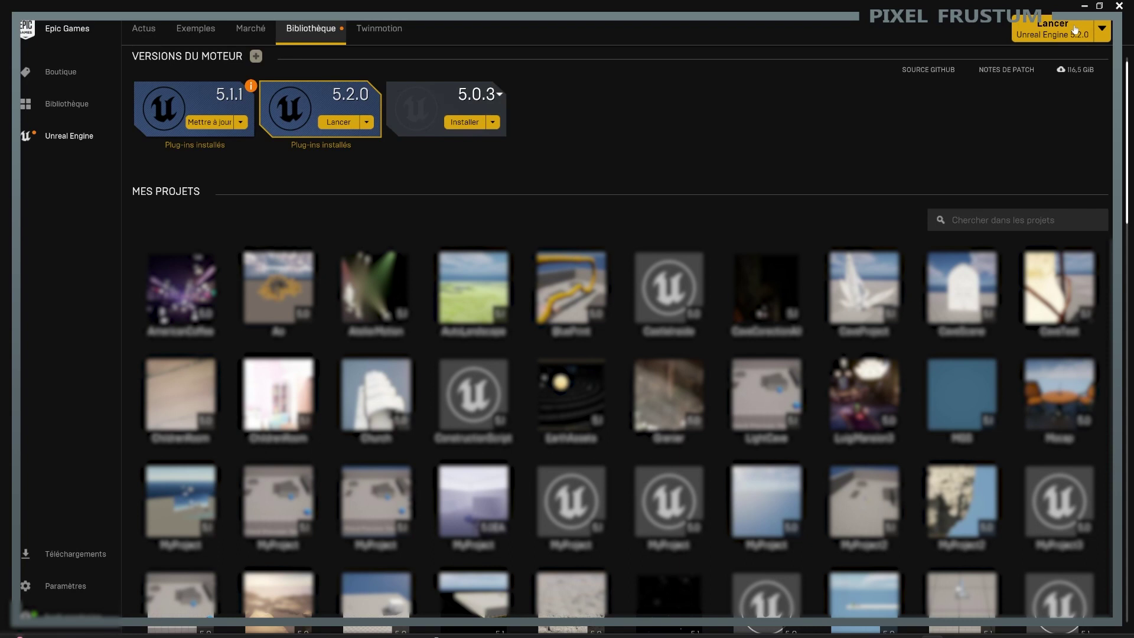
Step: Switch the main launch version back and forth between Unreal Engine 5.1.1 and 5.2.0, ending on 5.2.0
{"action": "left_click", "coordinate": [1102, 30]}
{"action": "left_click", "coordinate": [1084, 70]}
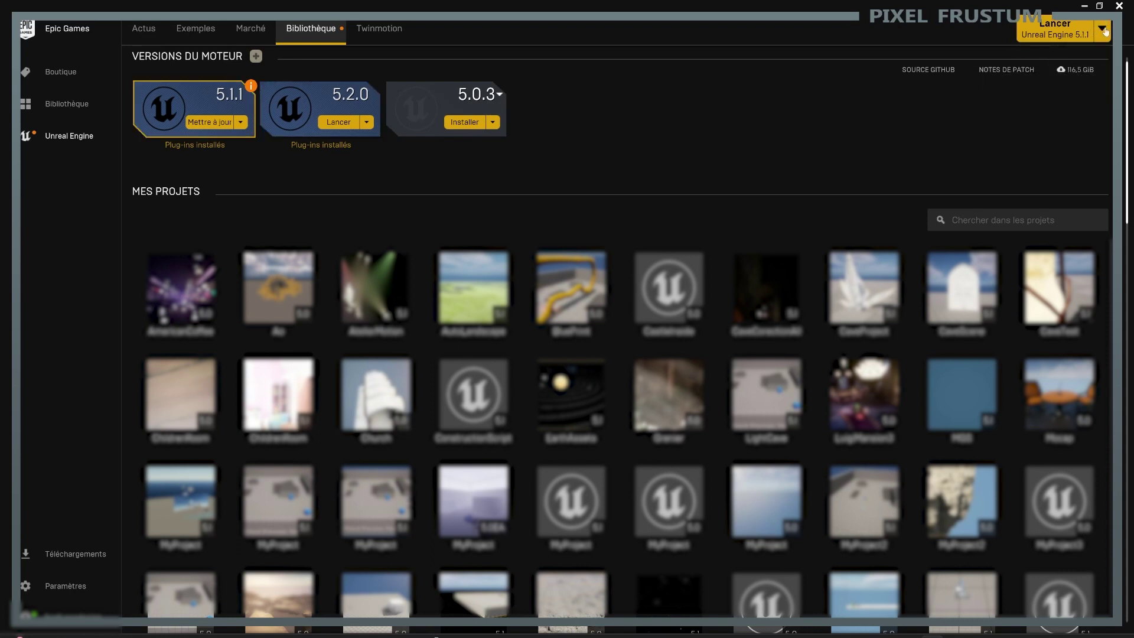
{"action": "left_click", "coordinate": [1102, 29]}
{"action": "left_click", "coordinate": [1091, 54]}
{"action": "left_click", "coordinate": [1103, 29]}
{"action": "left_click", "coordinate": [1092, 69]}
{"action": "left_click", "coordinate": [1103, 31]}
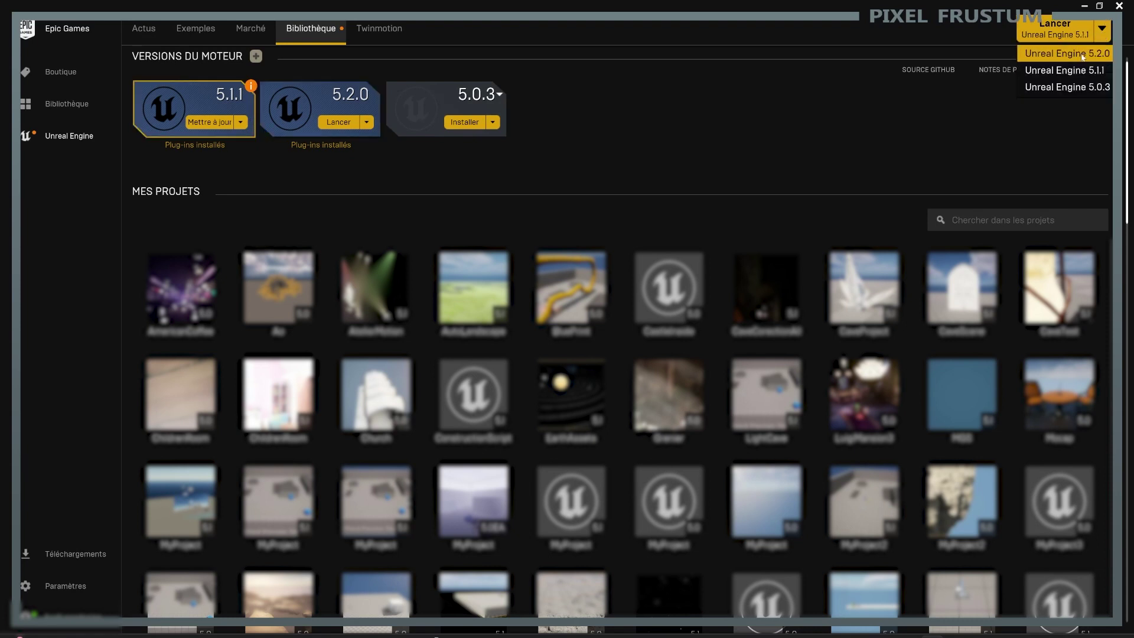
{"action": "left_click", "coordinate": [1081, 53]}
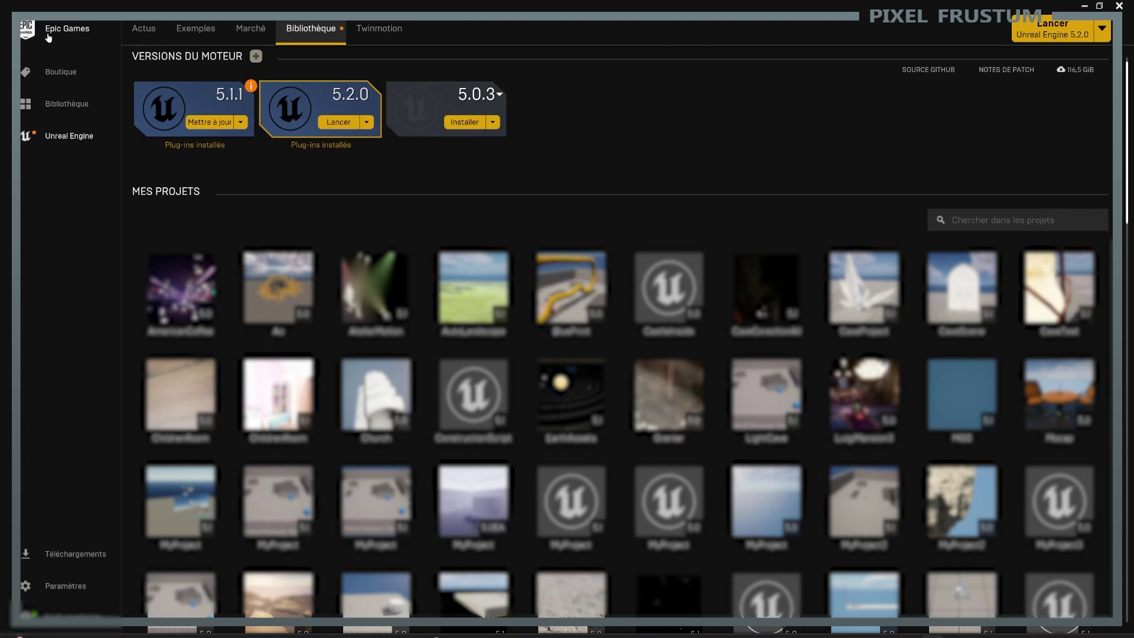
Step: Launch Unreal Engine 5.2.0 and minimize the Epic Games Launcher
{"action": "left_click", "coordinate": [348, 123]}
{"action": "left_click", "coordinate": [1053, 27]}
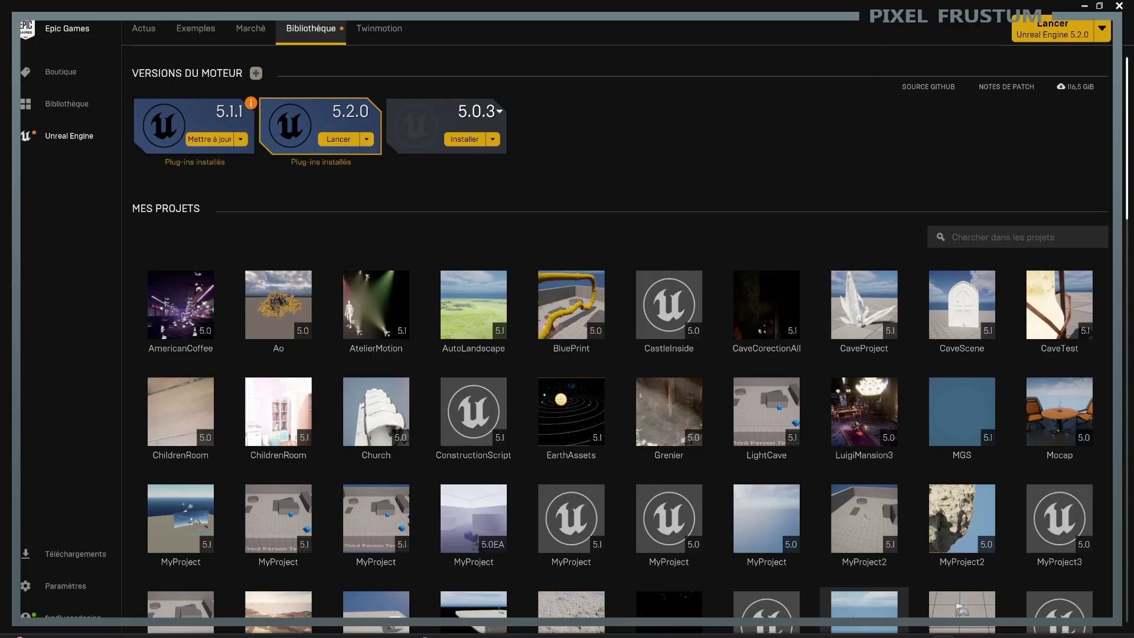
{"action": "mouse_move", "coordinate": [945, 636]}
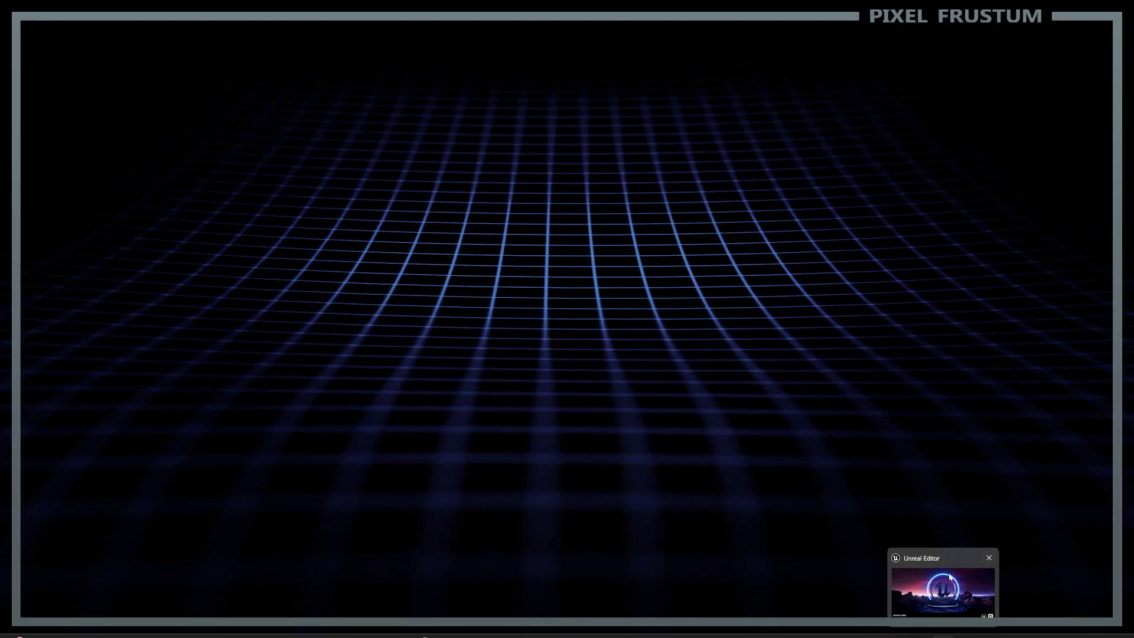
{"action": "left_click", "coordinate": [948, 574]}
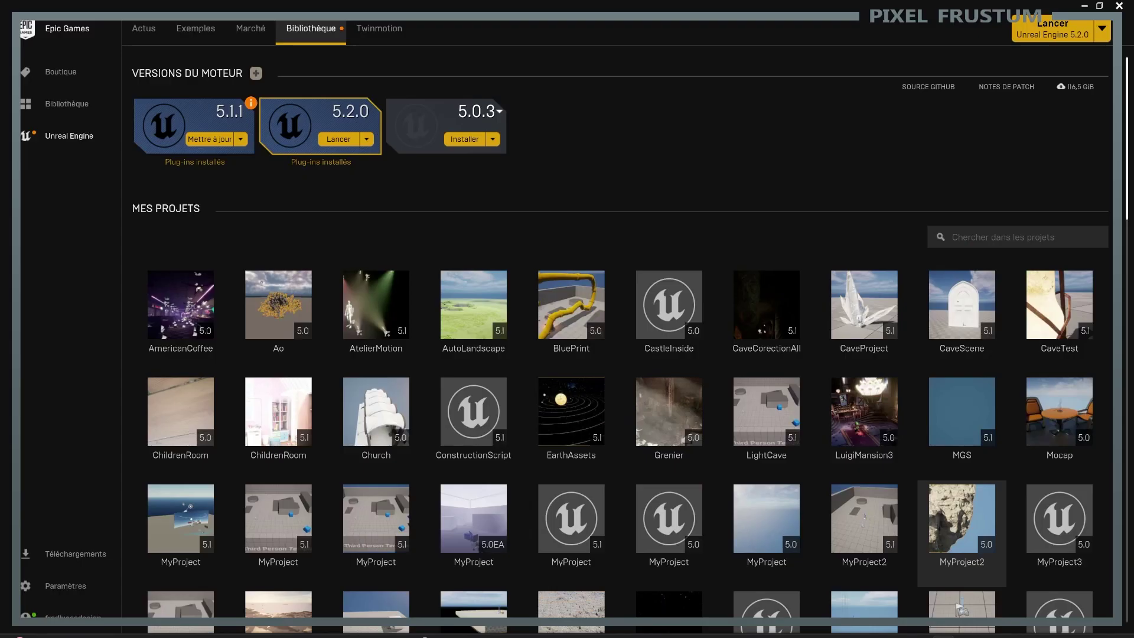
{"action": "left_click", "coordinate": [1085, 7]}
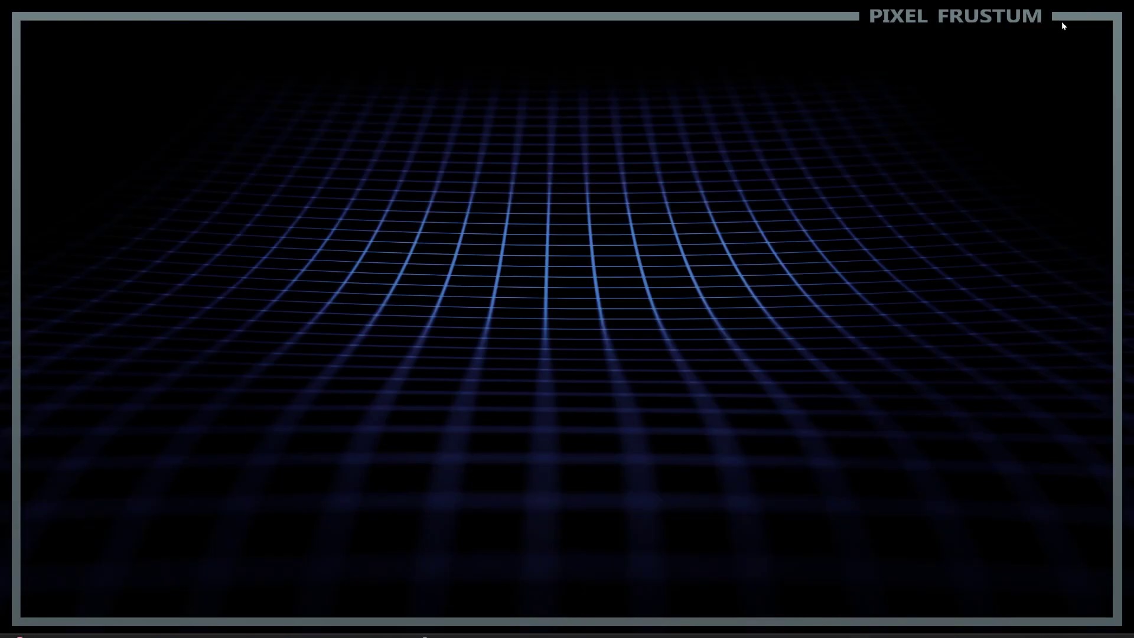
Step: Reposition the Unreal Project Browser window near the middle of the screen
{"action": "left_click_drag", "start_coordinate": [991, 345], "coordinate": [798, 94]}
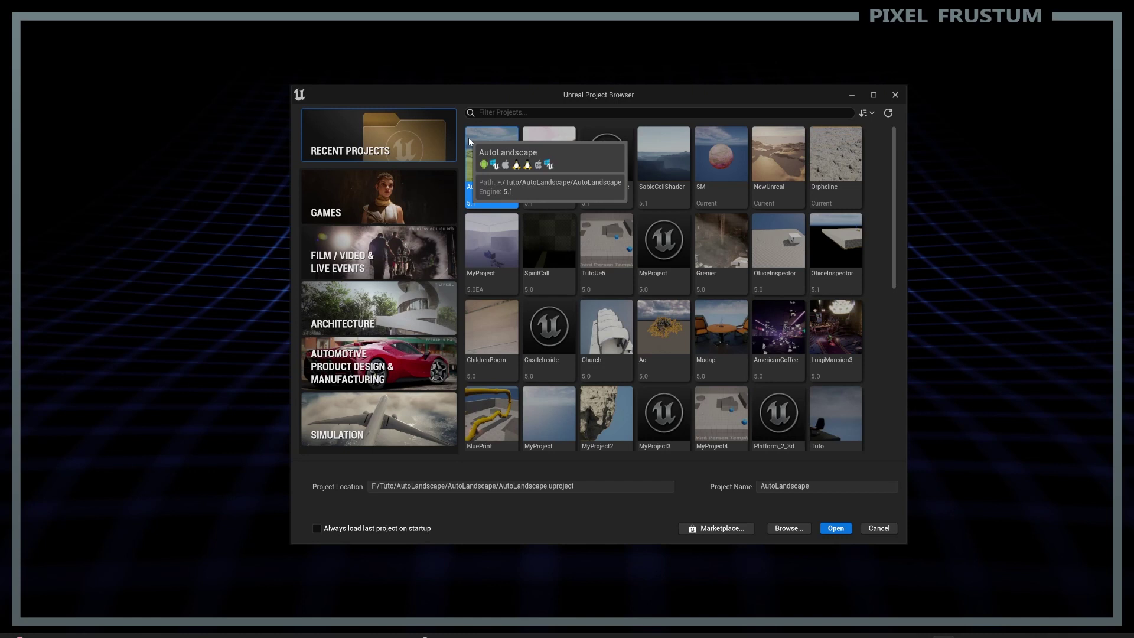
{"action": "left_click_drag", "start_coordinate": [441, 95], "coordinate": [516, 90]}
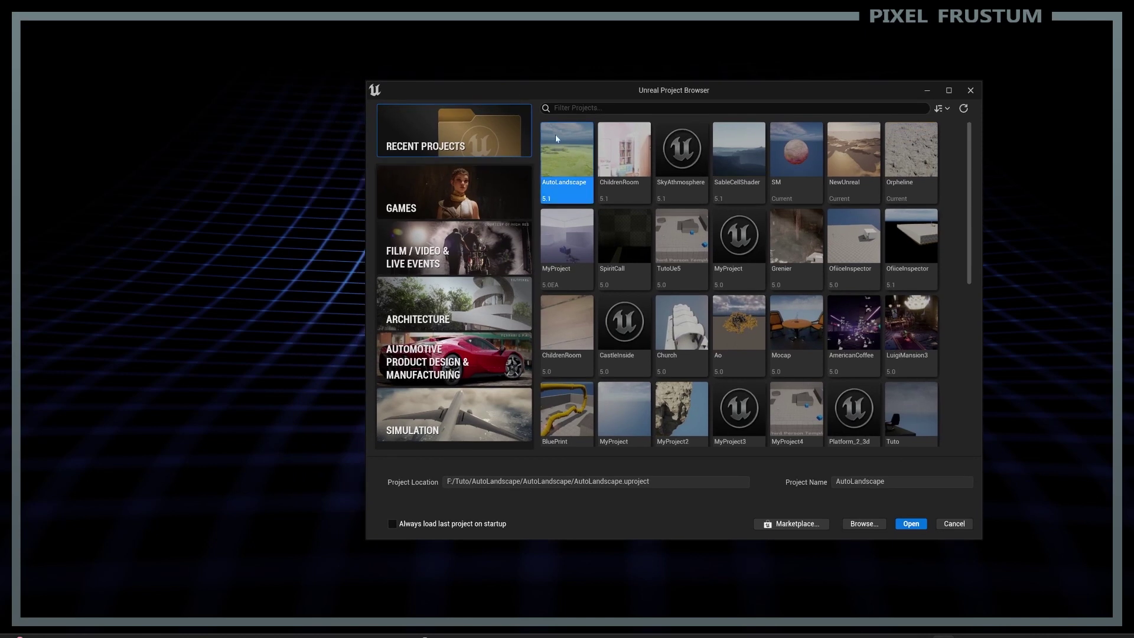
{"action": "left_click_drag", "start_coordinate": [513, 90], "coordinate": [444, 101]}
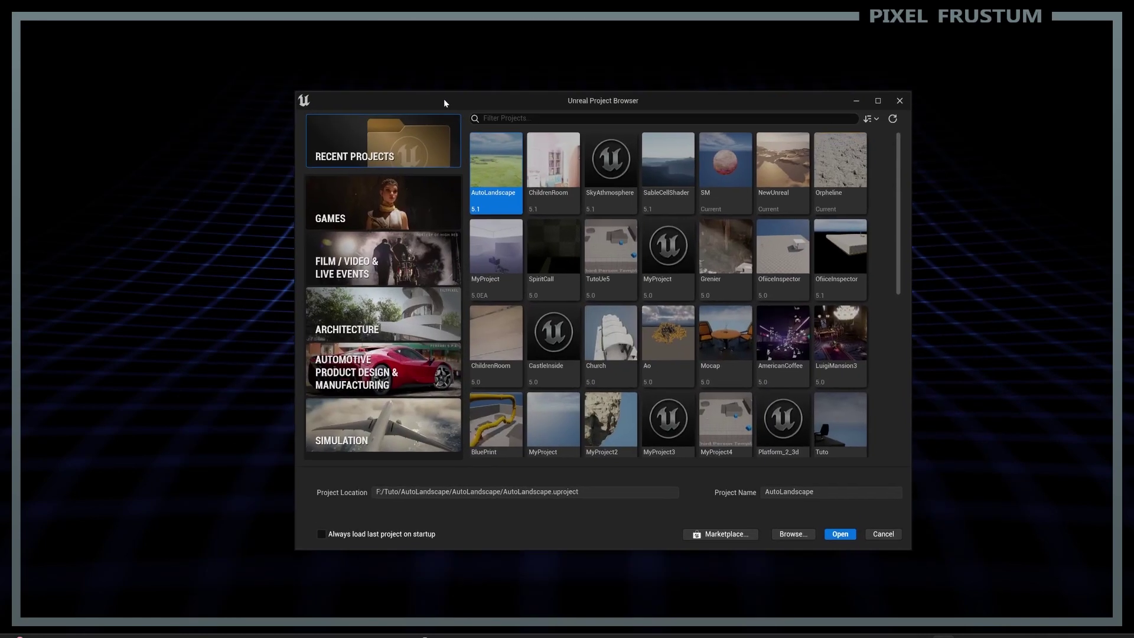
{"action": "left_click_drag", "start_coordinate": [639, 98], "coordinate": [593, 75]}
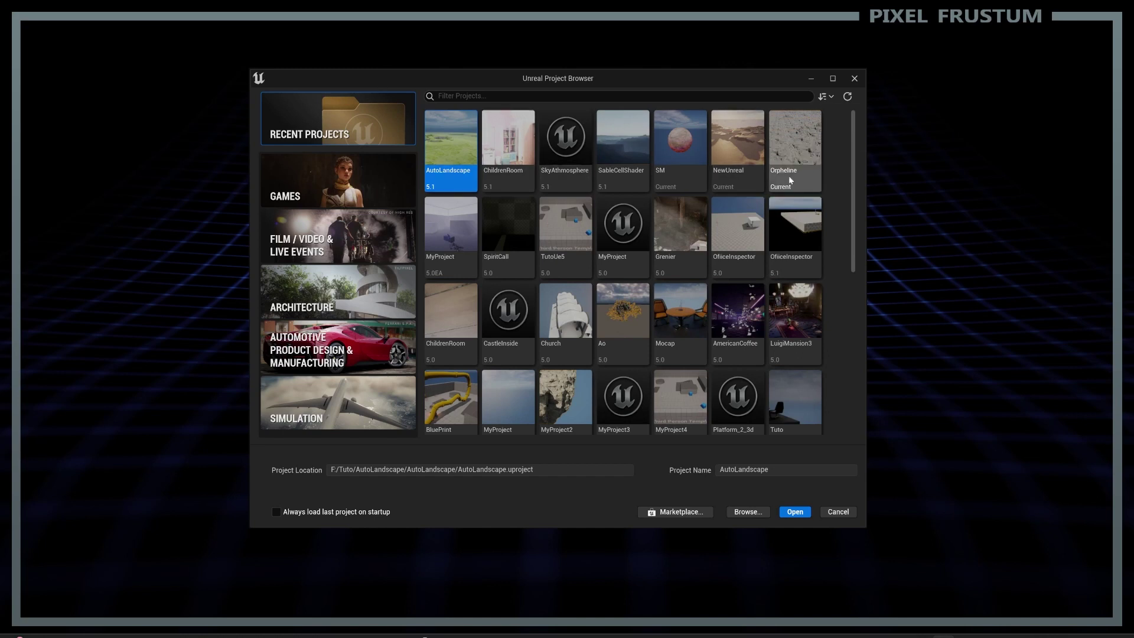
Step: Browse for an existing project file, select Orpheline, and close the file dialog without opening it
{"action": "left_click", "coordinate": [761, 511]}
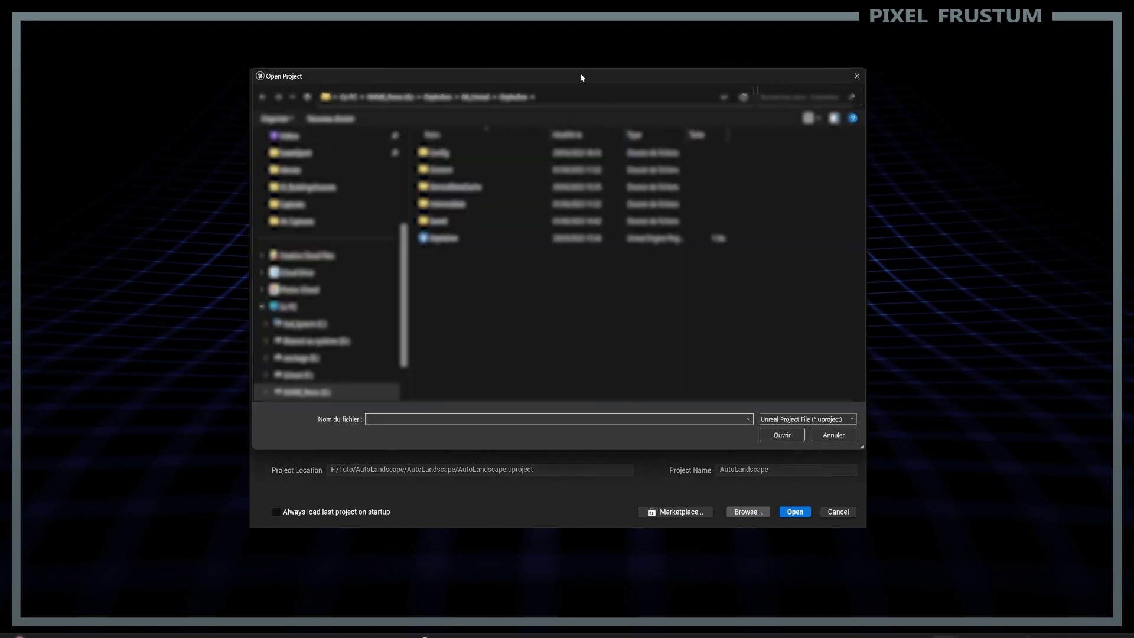
{"action": "left_click", "coordinate": [423, 240]}
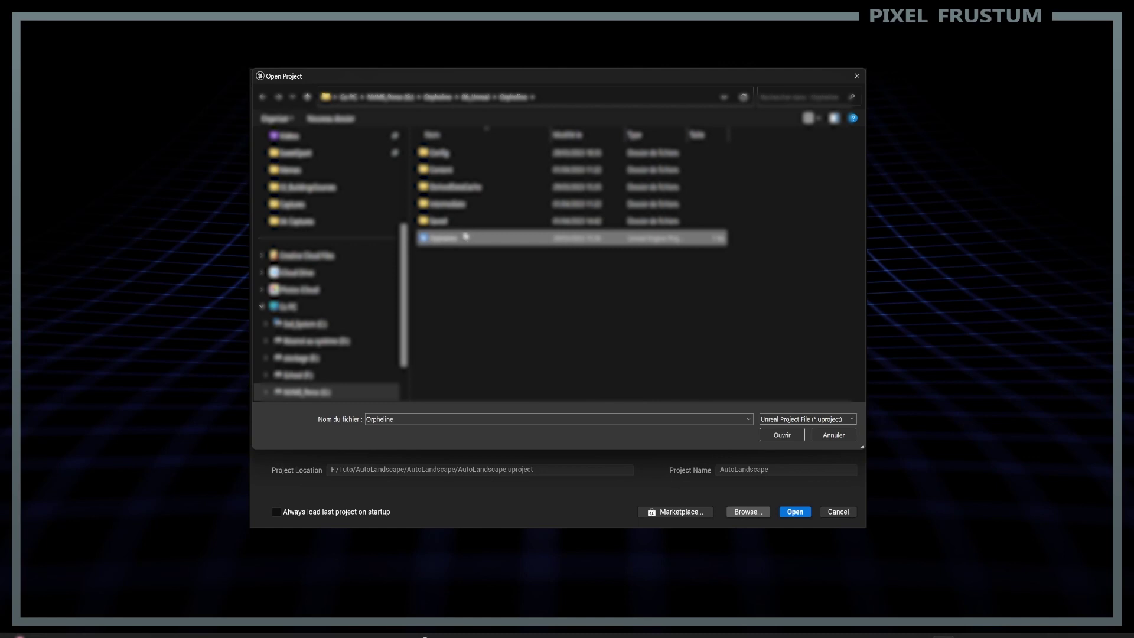
{"action": "left_click", "coordinate": [857, 75]}
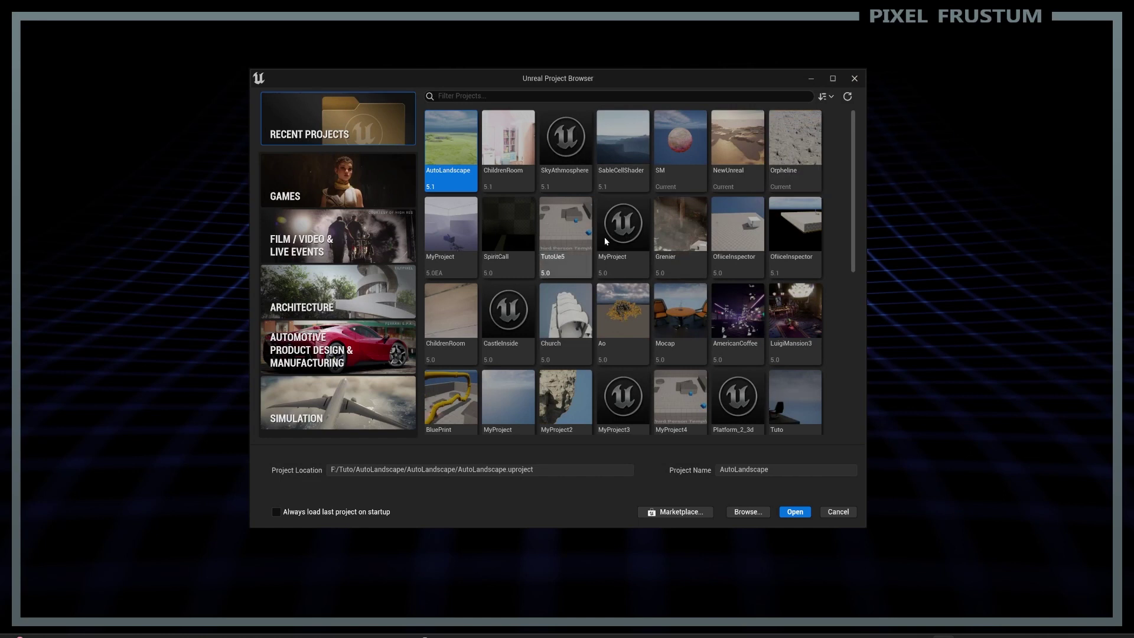
Step: Look through the whole list of recent projects and activate the project filter without entering a term
{"action": "scroll", "coordinate": [610, 241], "scroll_direction": "down", "scroll_amount": 5}
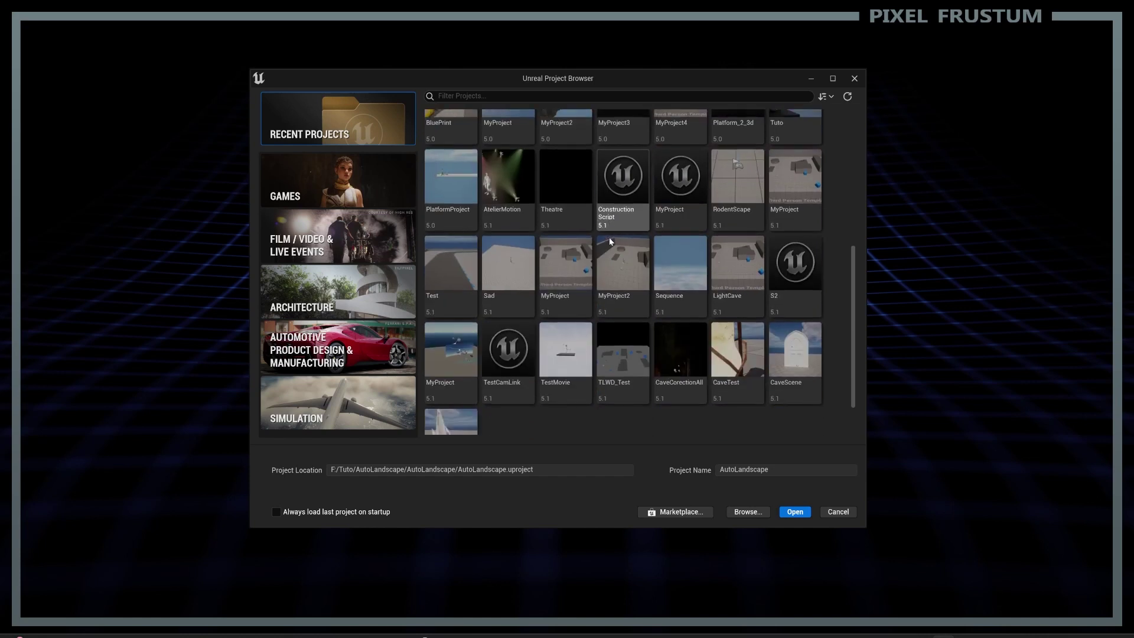
{"action": "scroll", "coordinate": [610, 241], "scroll_direction": "up", "scroll_amount": 5}
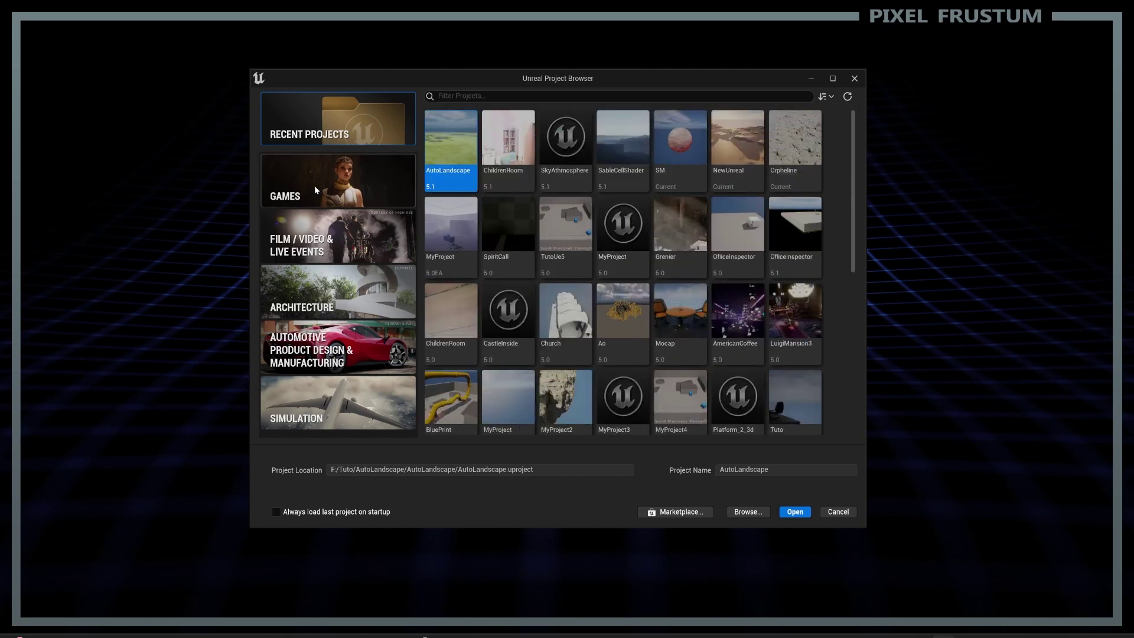
{"action": "left_click", "coordinate": [440, 96]}
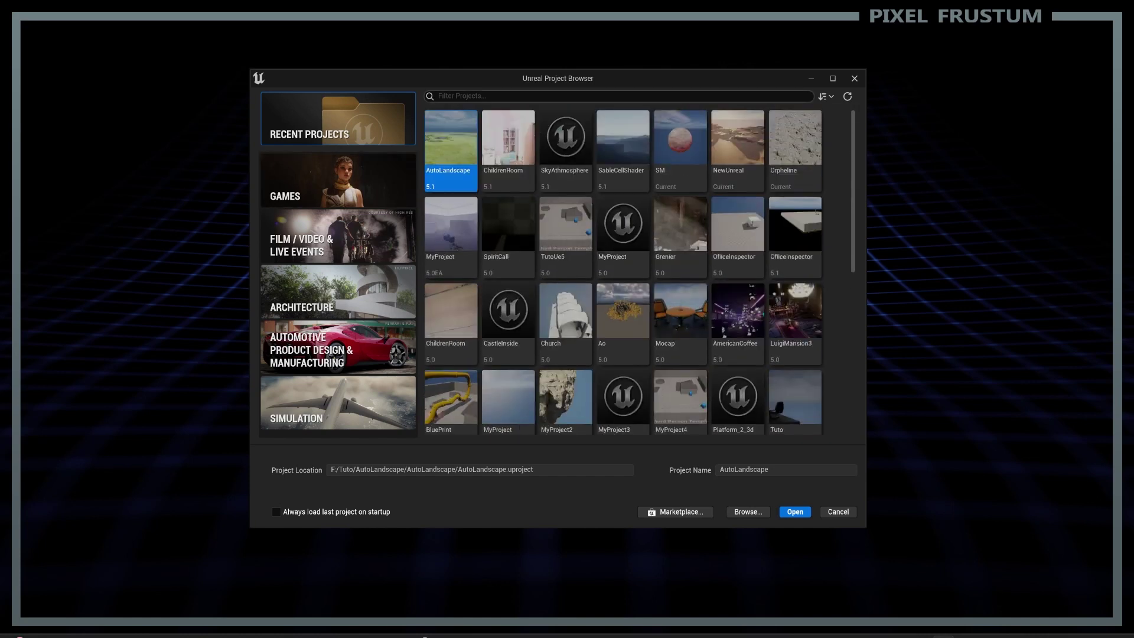
{"action": "left_click", "coordinate": [628, 94]}
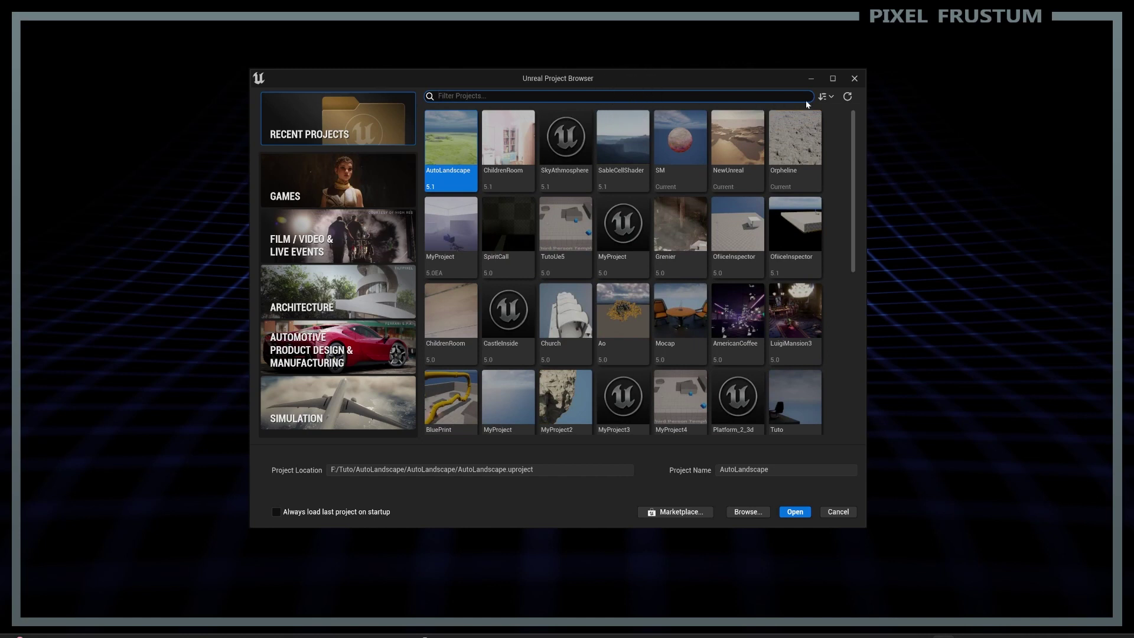
Step: Sort the recent projects alphabetically and by version, and refresh the project list
{"action": "left_click", "coordinate": [826, 96]}
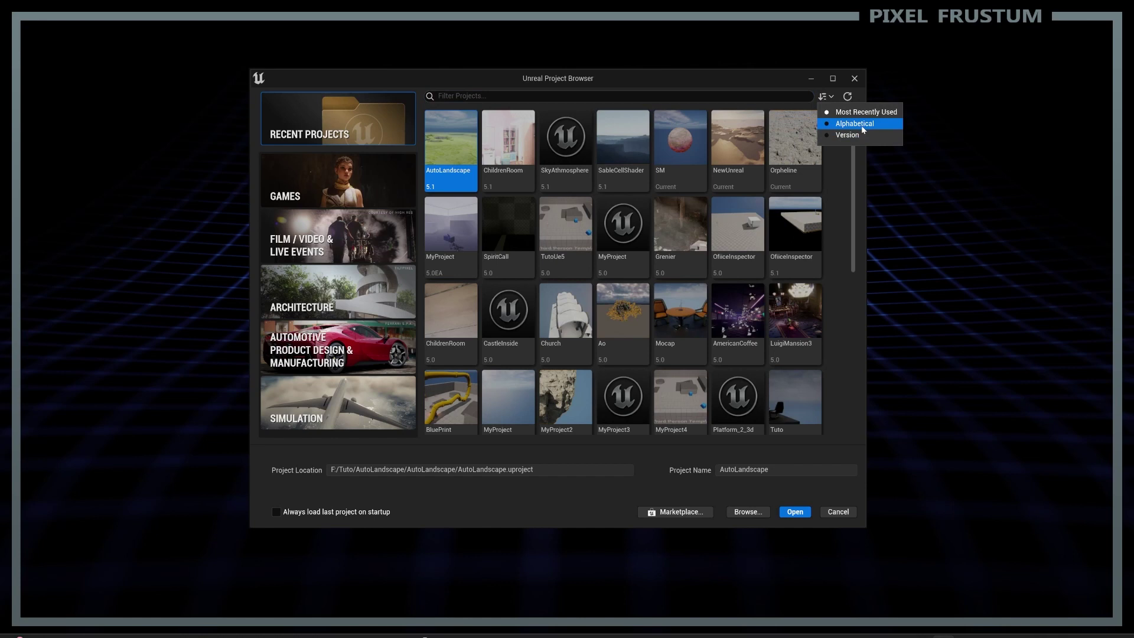
{"action": "left_click", "coordinate": [864, 130]}
{"action": "left_click", "coordinate": [826, 96]}
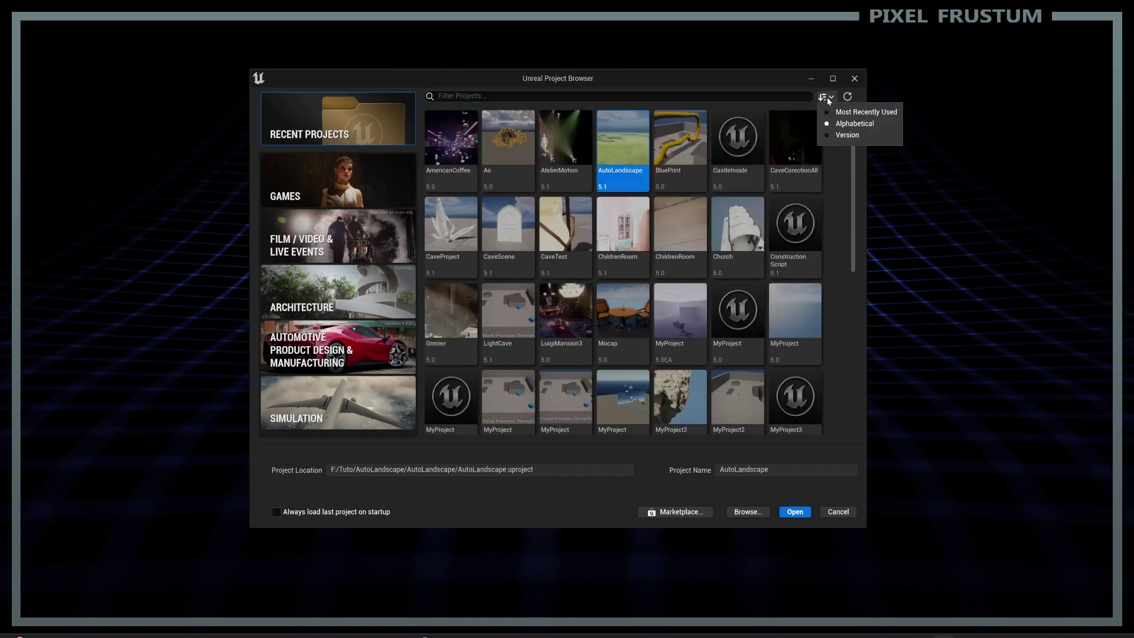
{"action": "left_click", "coordinate": [846, 136]}
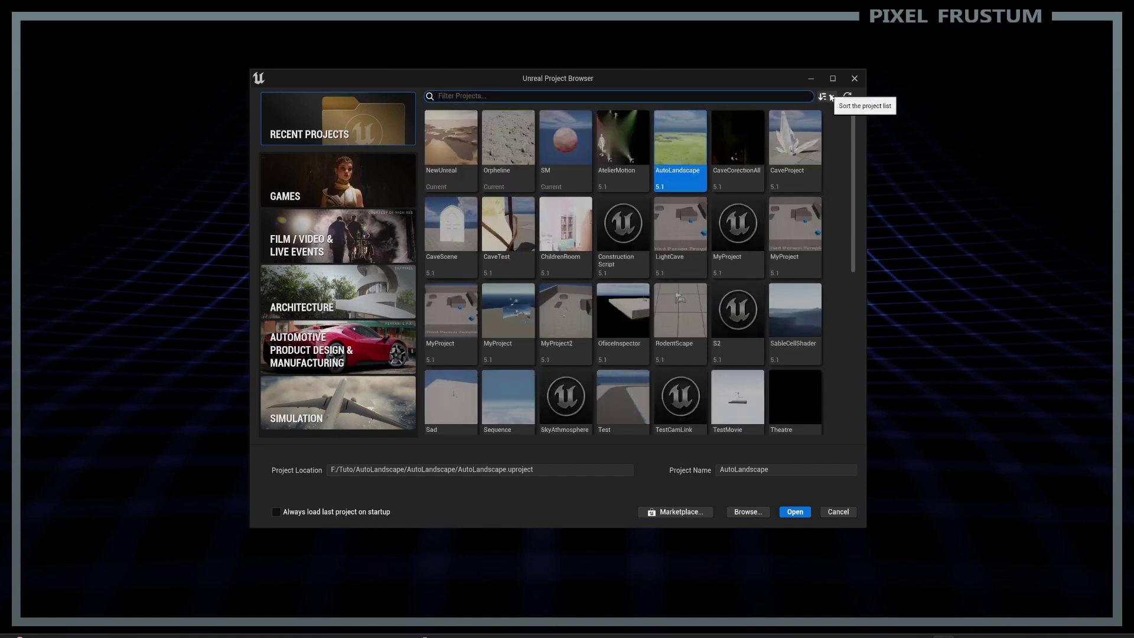
{"action": "left_click", "coordinate": [848, 97]}
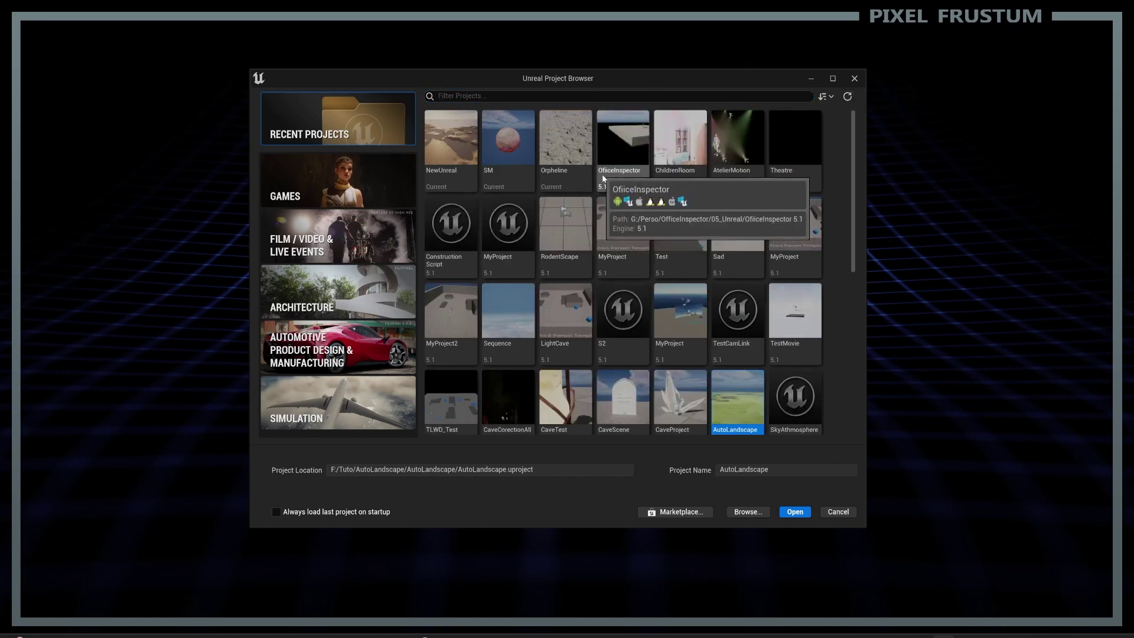
Step: Look through the templates of the Games, Film / Video & Live Events, Architecture, Automotive Product Design & Manufacturing, and Simulation categories
{"action": "left_click", "coordinate": [314, 185]}
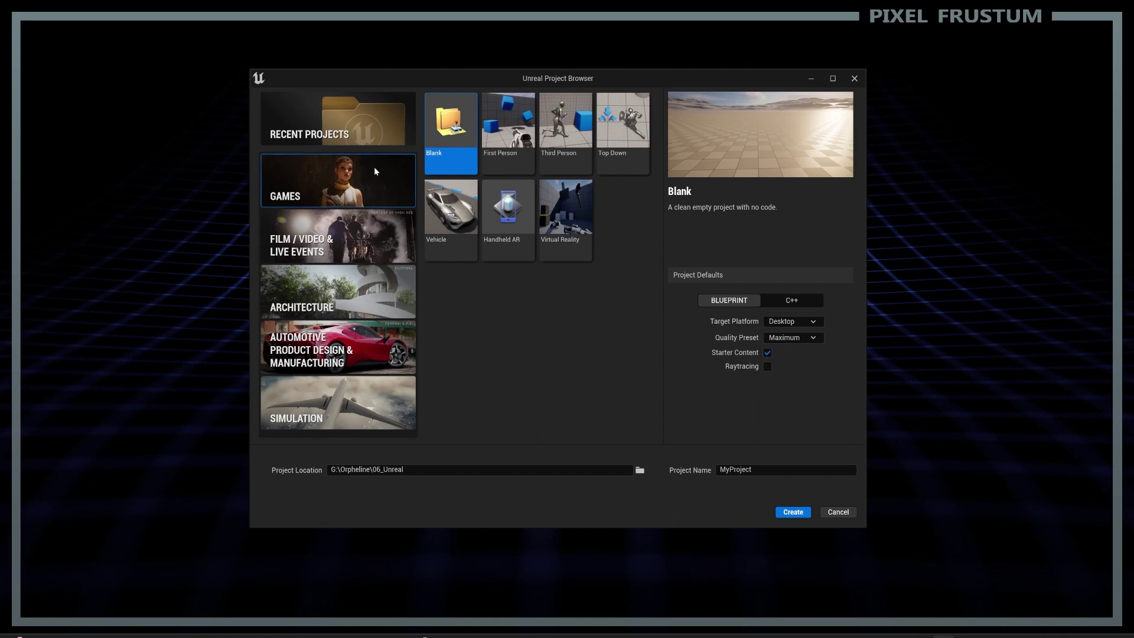
{"action": "left_click", "coordinate": [334, 231]}
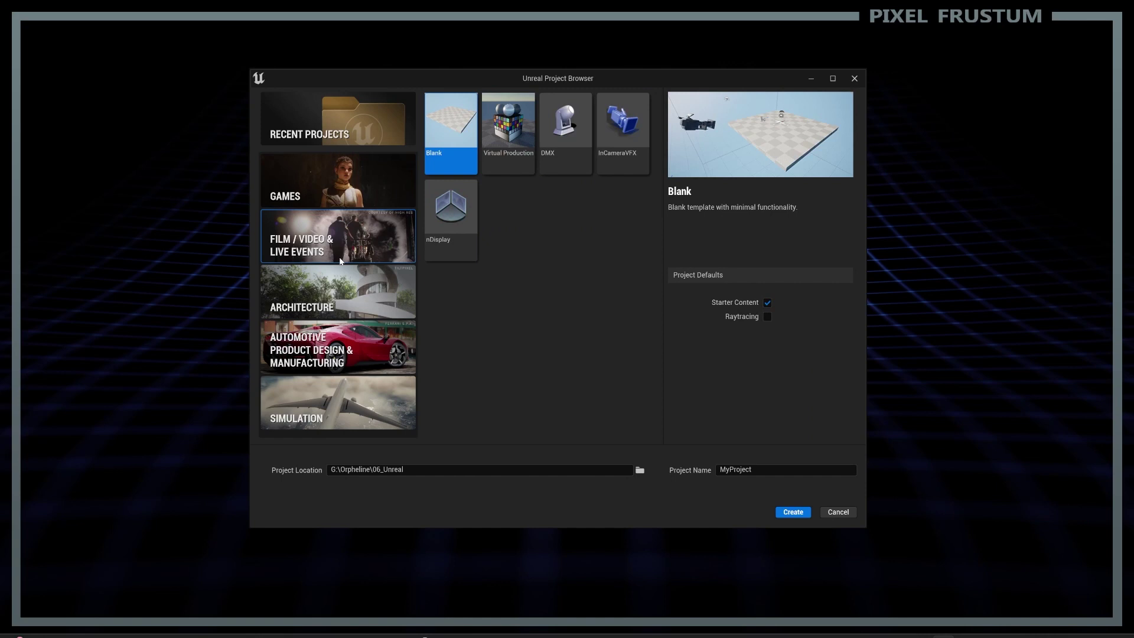
{"action": "left_click", "coordinate": [327, 297]}
{"action": "left_click", "coordinate": [363, 358]}
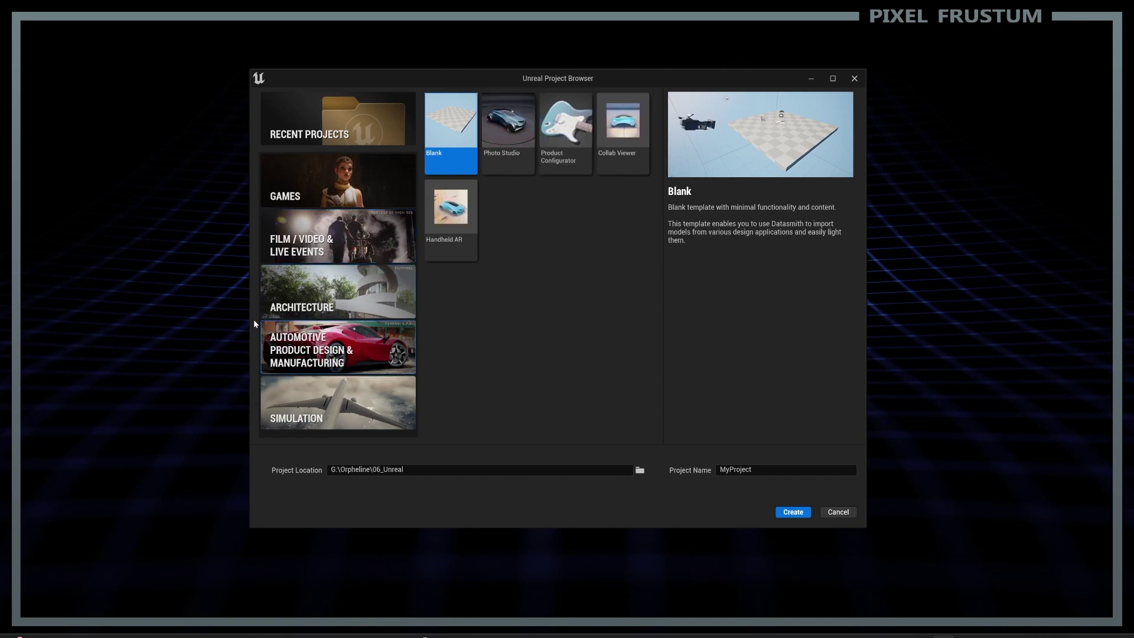
{"action": "left_click", "coordinate": [340, 400]}
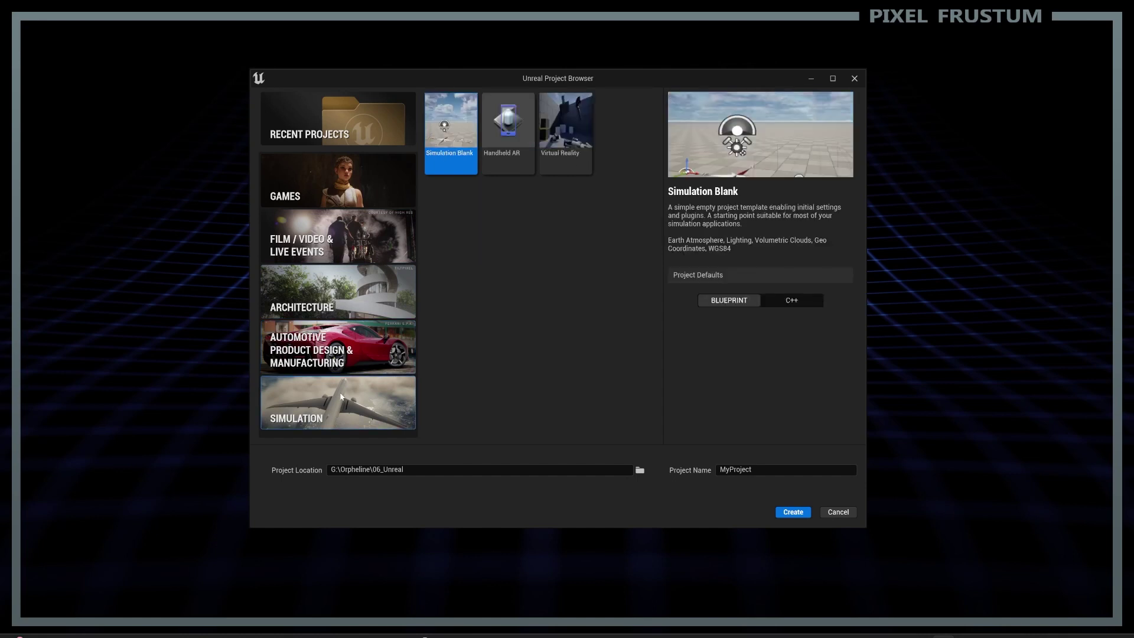
Step: Compare the blank templates and project defaults across the Games, film, architecture, automotive and simulation categories, finishing on Games
{"action": "left_click", "coordinate": [321, 182]}
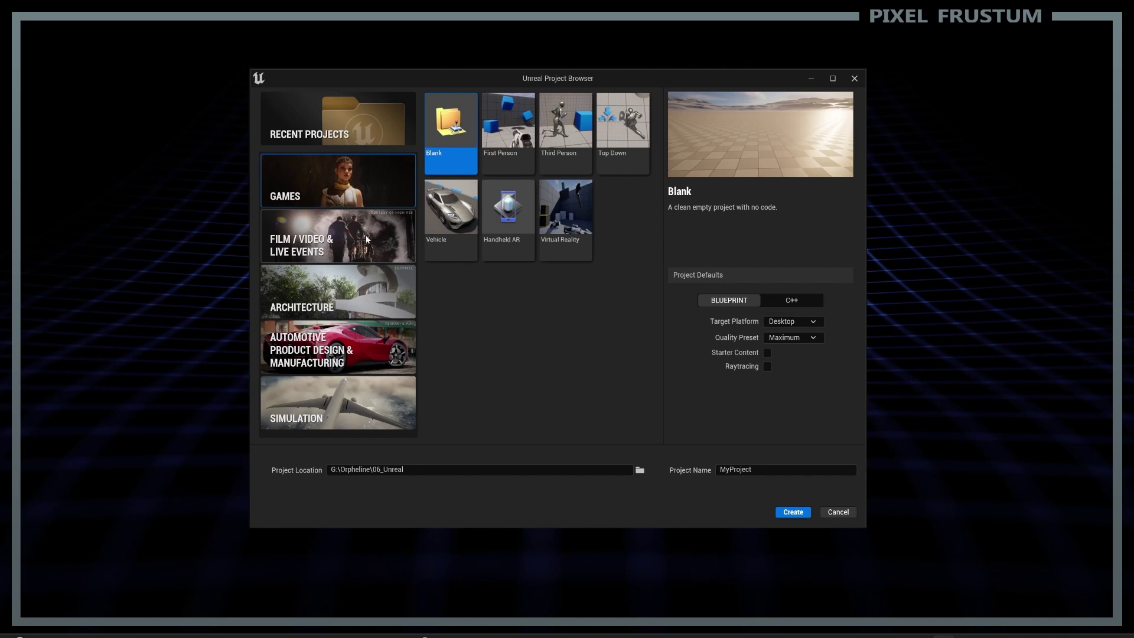
{"action": "left_click", "coordinate": [330, 289]}
{"action": "left_click", "coordinate": [377, 355]}
{"action": "left_click", "coordinate": [367, 408]}
{"action": "left_click", "coordinate": [381, 355]}
{"action": "left_click", "coordinate": [354, 292]}
{"action": "left_click", "coordinate": [346, 245]}
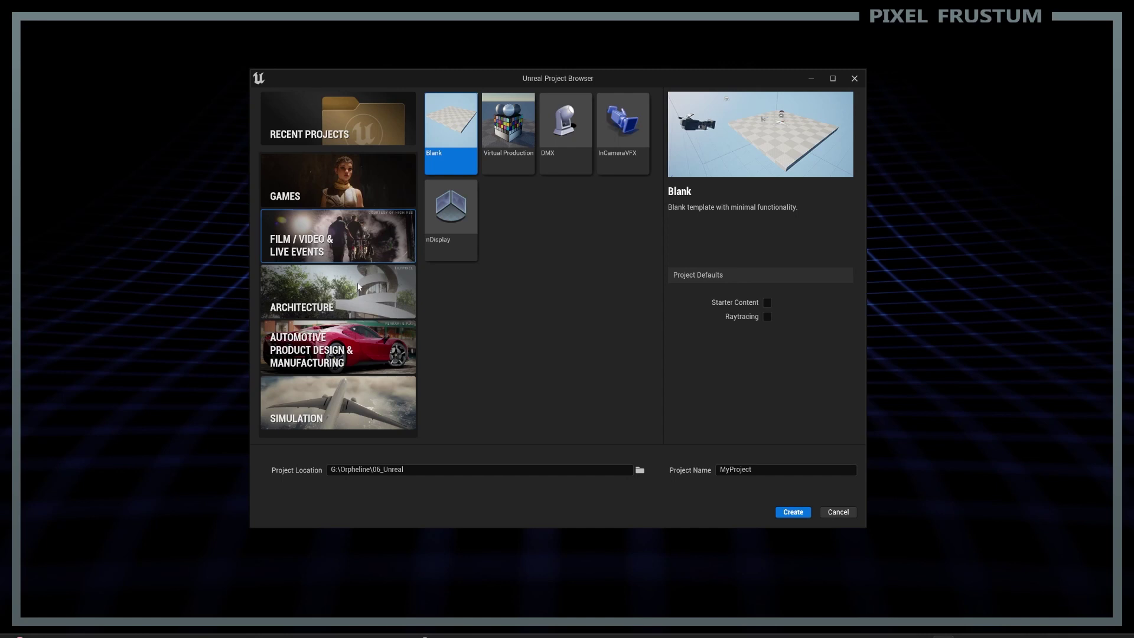
{"action": "left_click", "coordinate": [345, 351]}
{"action": "left_click", "coordinate": [349, 396]}
{"action": "left_click", "coordinate": [340, 313]}
{"action": "left_click", "coordinate": [347, 236]}
{"action": "left_click", "coordinate": [328, 169]}
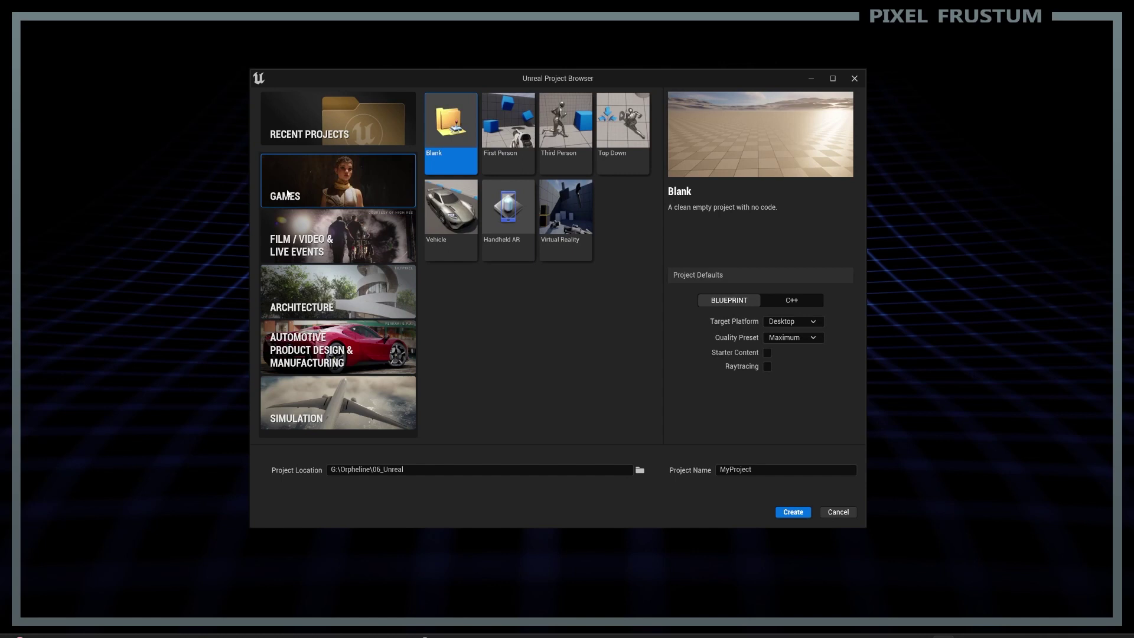
Step: Review the architecture, automotive, simulation and film template categories once more and return to the Games templates
{"action": "left_click", "coordinate": [335, 289]}
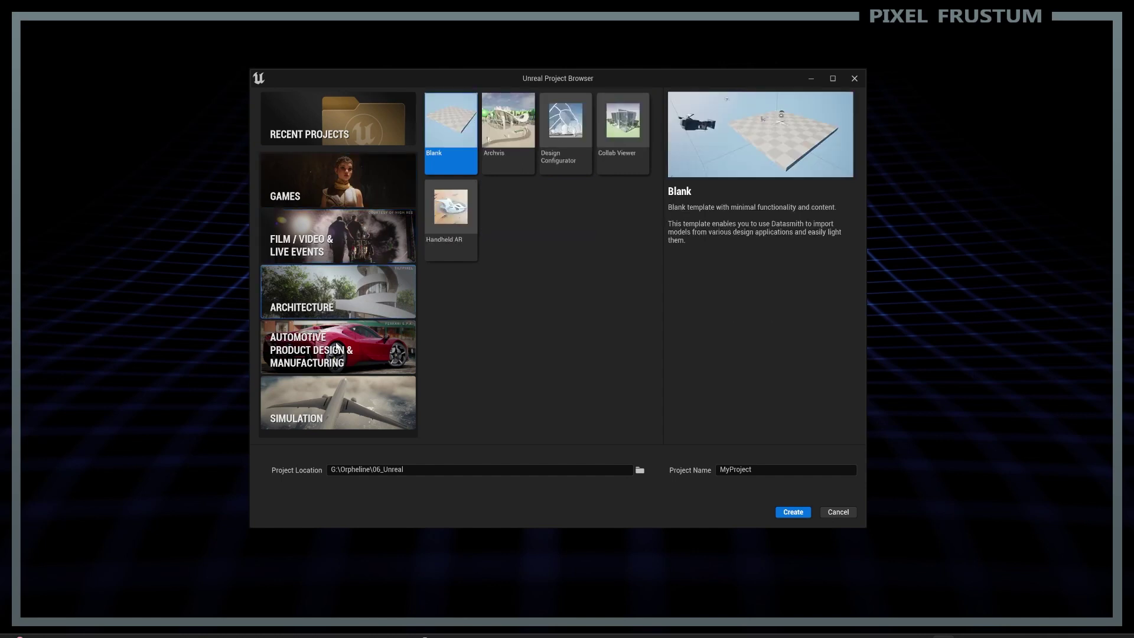
{"action": "left_click", "coordinate": [348, 387]}
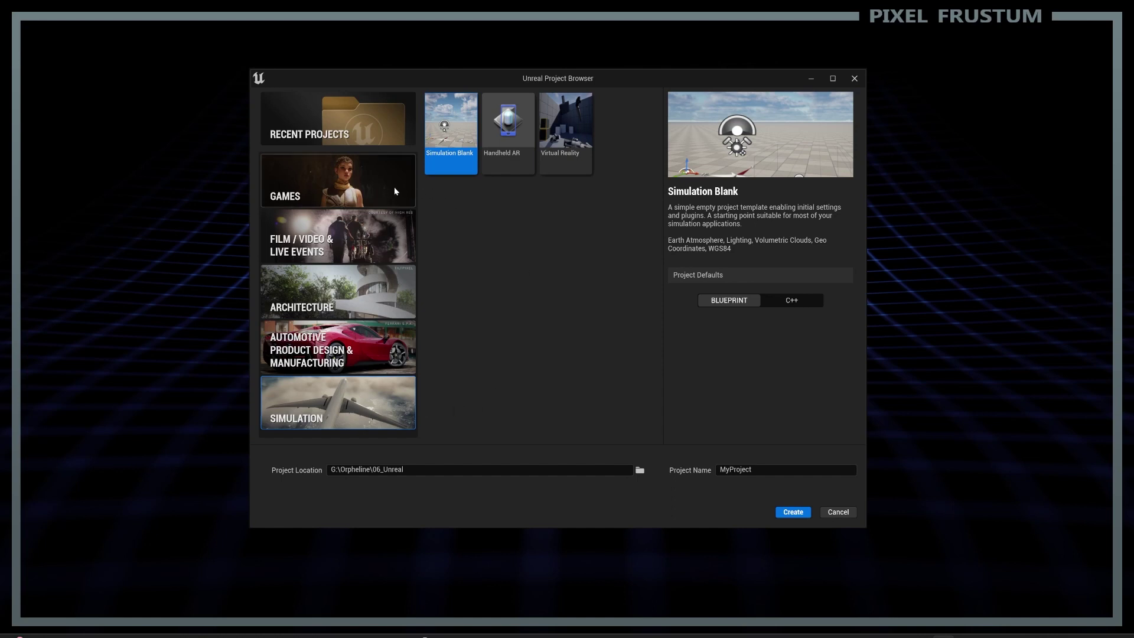
{"action": "left_click", "coordinate": [379, 186]}
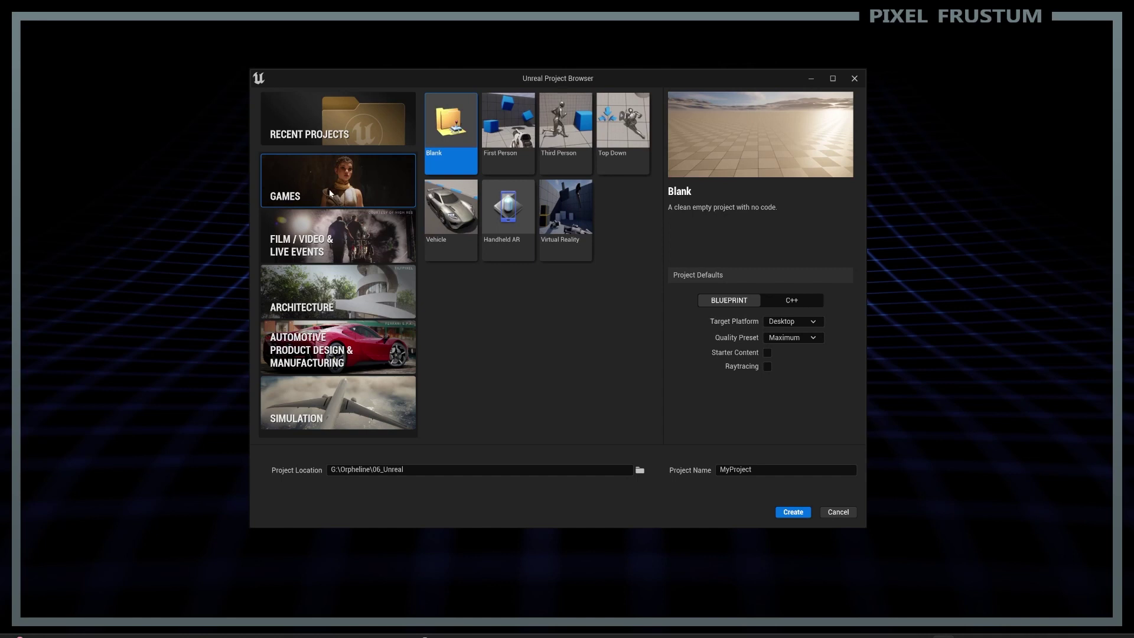
{"action": "left_click", "coordinate": [326, 295]}
{"action": "left_click", "coordinate": [348, 362]}
{"action": "left_click", "coordinate": [345, 401]}
{"action": "left_click", "coordinate": [344, 348]}
{"action": "left_click", "coordinate": [343, 293]}
{"action": "left_click", "coordinate": [342, 236]}
{"action": "left_click", "coordinate": [343, 175]}
Step: Read the First Person game template's description, and preview the Third Person, Top Down and Vehicle templates
{"action": "left_click", "coordinate": [503, 123]}
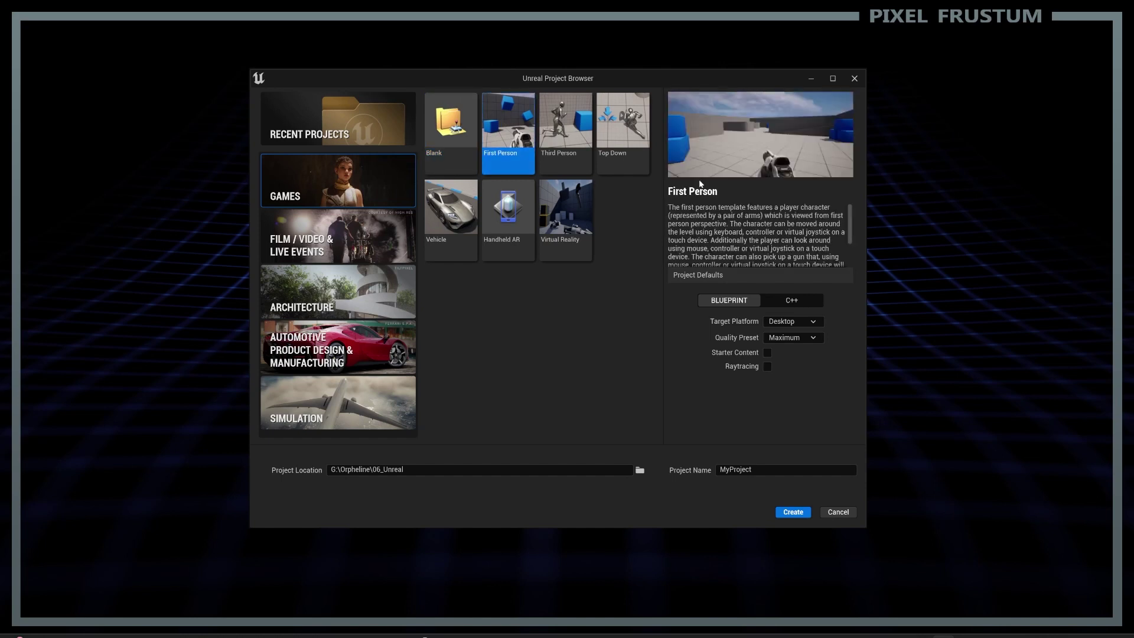
{"action": "scroll", "coordinate": [756, 226], "scroll_direction": "down", "scroll_amount": 2}
{"action": "scroll", "coordinate": [756, 227], "scroll_direction": "up", "scroll_amount": 2}
{"action": "left_click", "coordinate": [565, 133]}
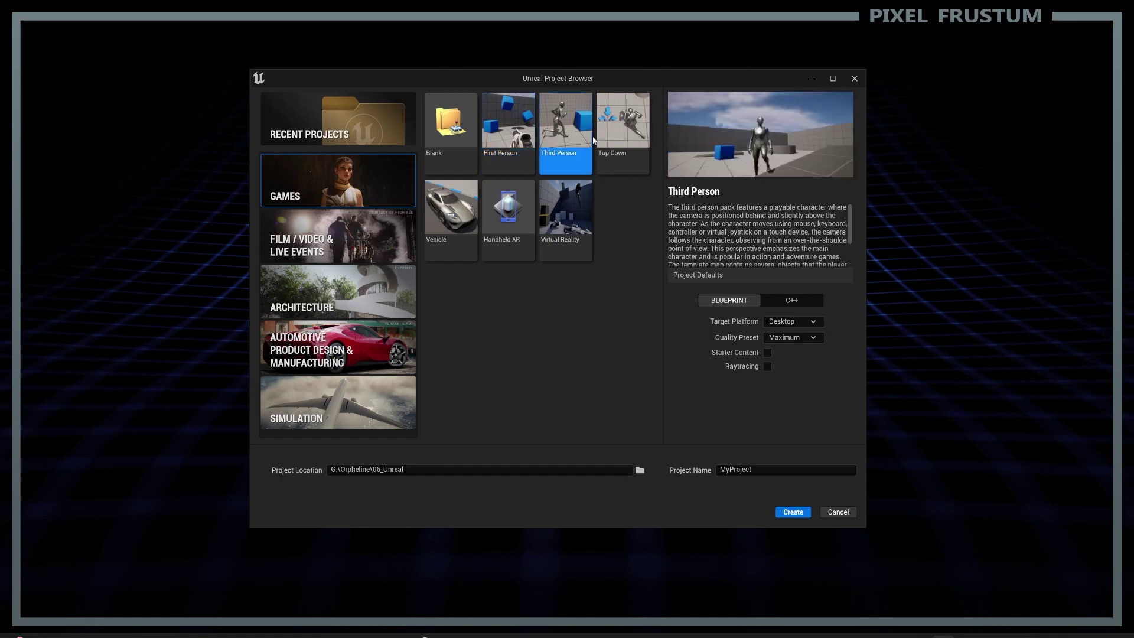
{"action": "left_click", "coordinate": [623, 133]}
{"action": "left_click", "coordinate": [428, 223]}
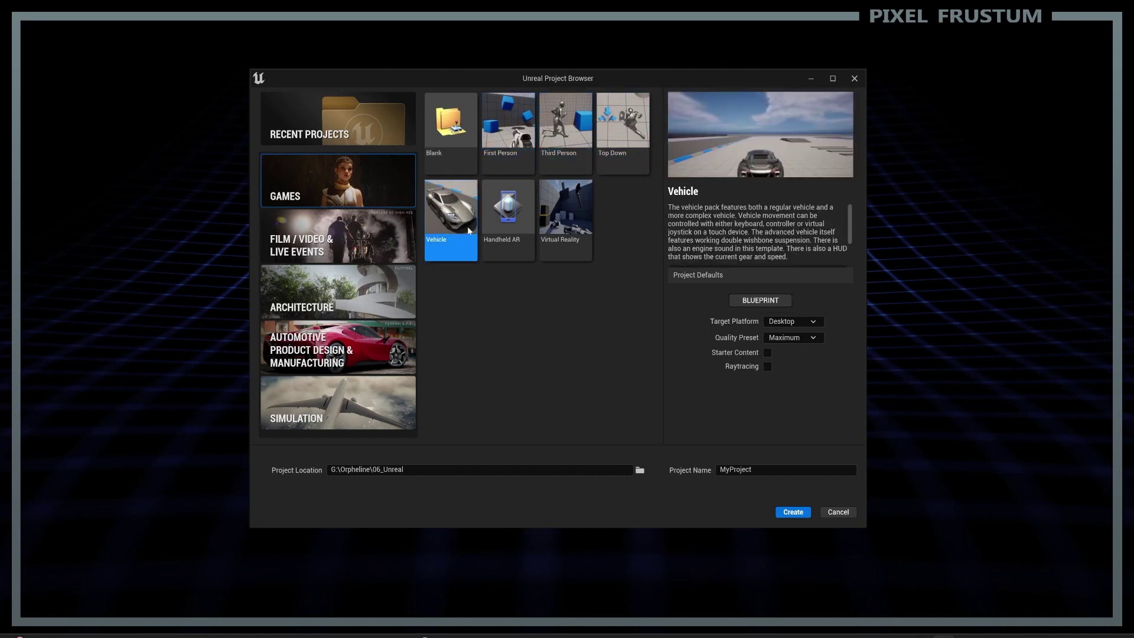
Step: Compare the Top Down, Third Person and First Person game templates, finishing on First Person
{"action": "left_click", "coordinate": [614, 120]}
{"action": "left_click", "coordinate": [564, 124]}
{"action": "left_click", "coordinate": [519, 118]}
{"action": "left_click", "coordinate": [565, 124]}
{"action": "left_click", "coordinate": [622, 121]}
{"action": "left_click", "coordinate": [566, 124]}
{"action": "left_click", "coordinate": [520, 128]}
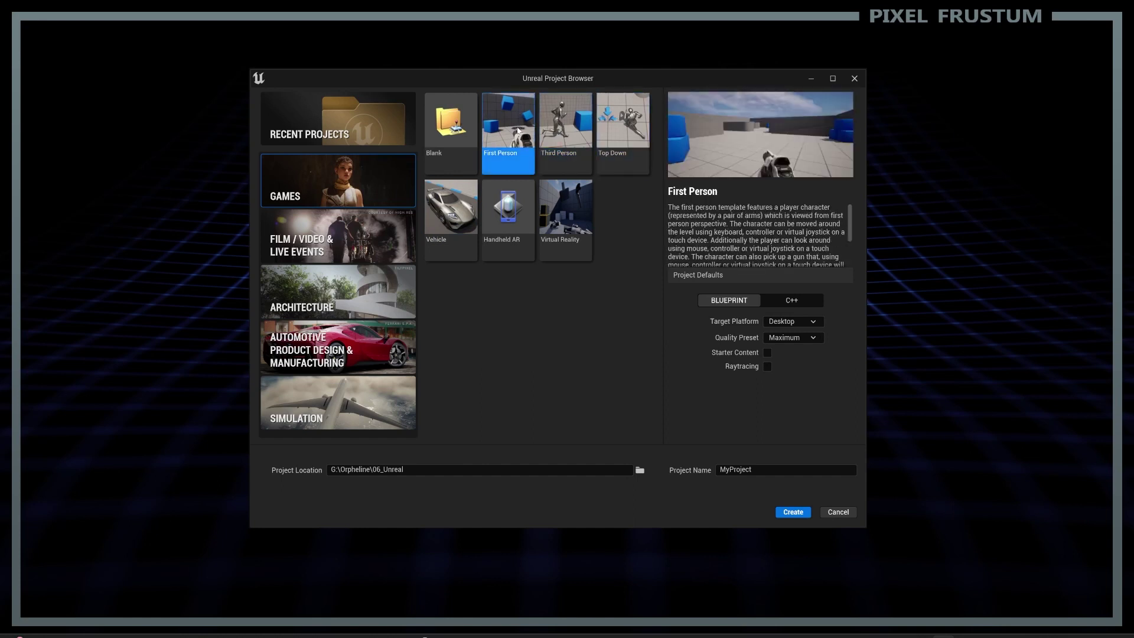
Step: Preview the Vehicle, Handheld AR and Virtual Reality game templates, and read the Virtual Reality description in full
{"action": "left_click", "coordinate": [473, 215]}
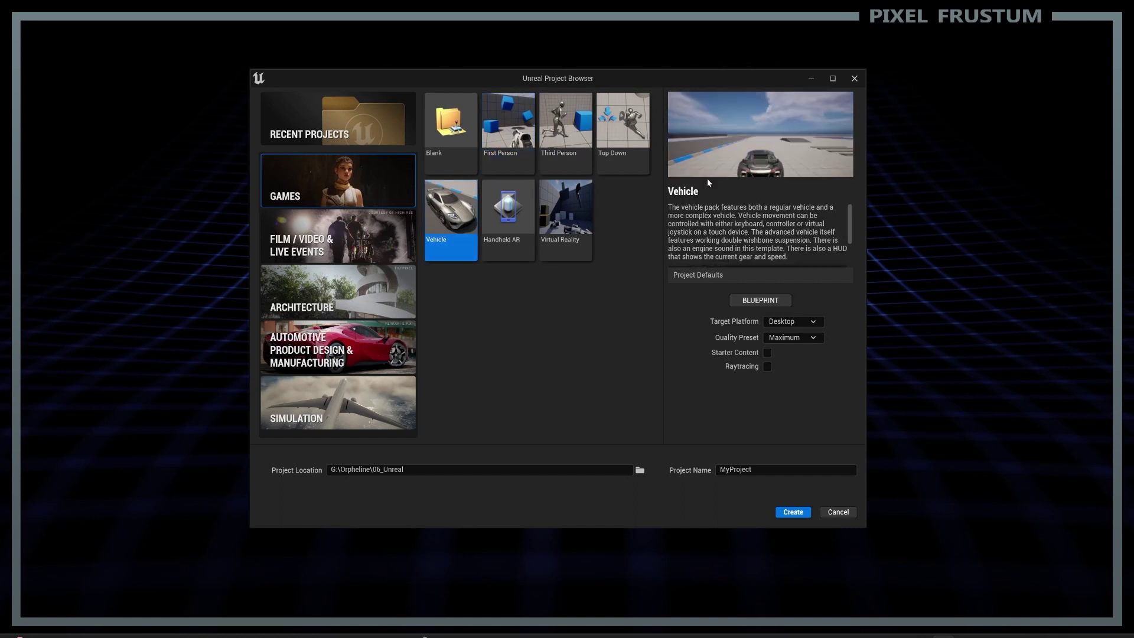
{"action": "left_click", "coordinate": [500, 205]}
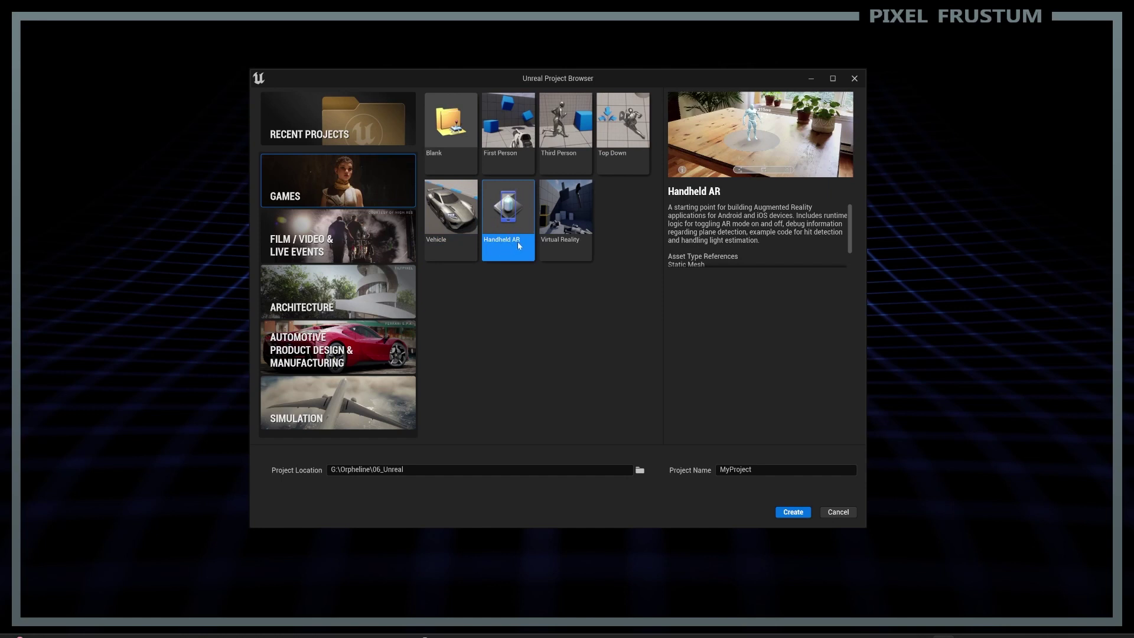
{"action": "left_click", "coordinate": [567, 220]}
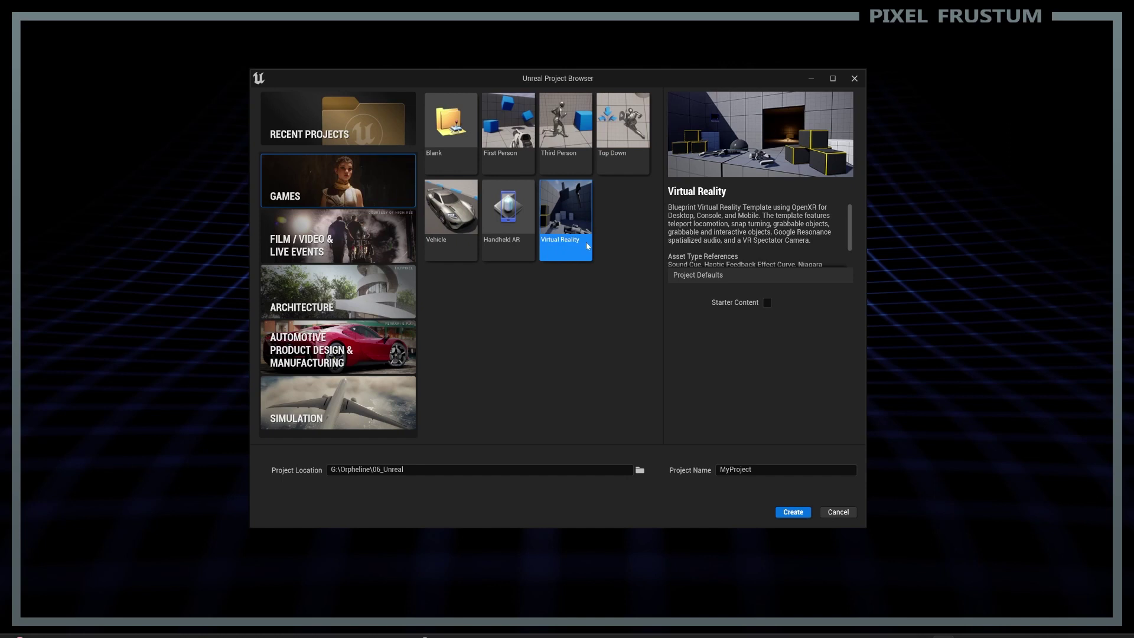
{"action": "scroll", "coordinate": [779, 225], "scroll_direction": "down", "scroll_amount": 3}
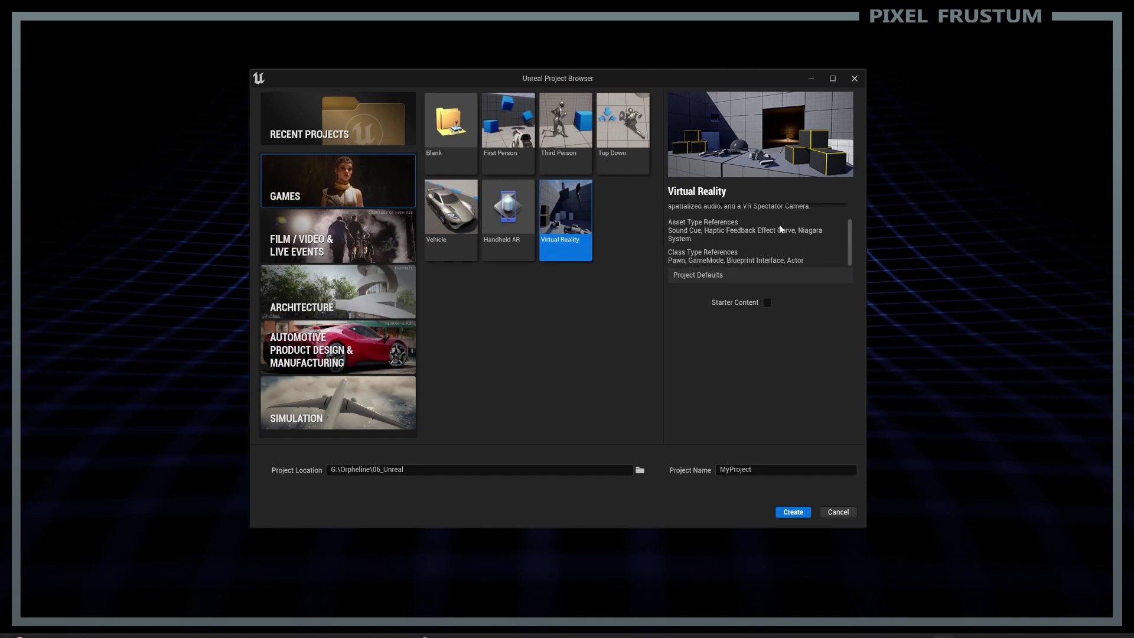
{"action": "scroll", "coordinate": [785, 237], "scroll_direction": "up", "scroll_amount": 1}
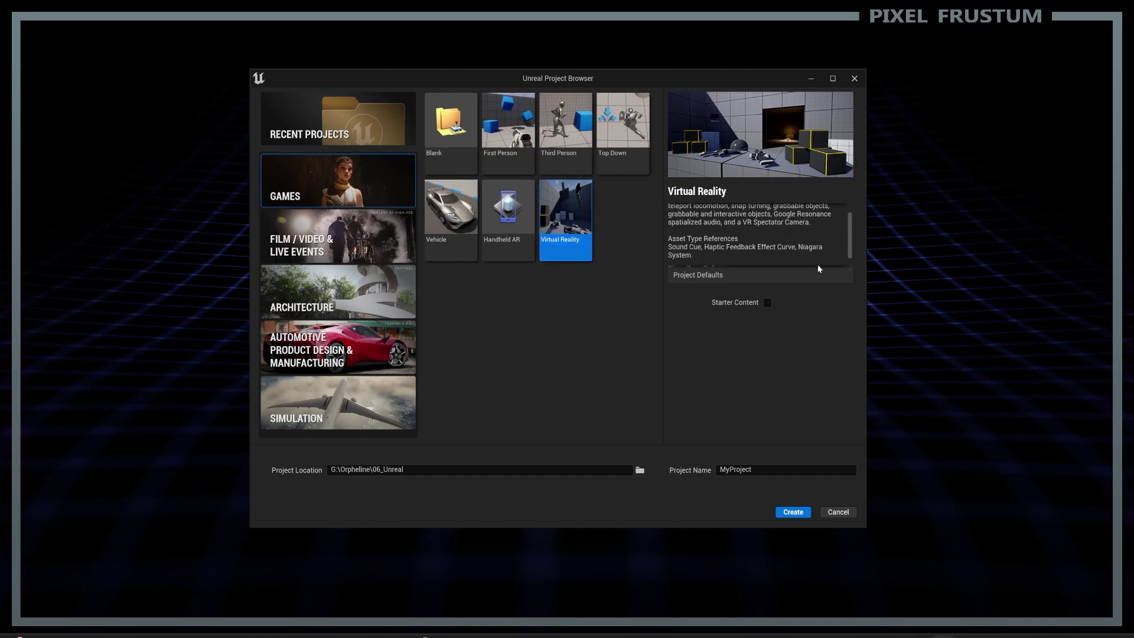
{"action": "scroll", "coordinate": [821, 251], "scroll_direction": "up", "scroll_amount": 2}
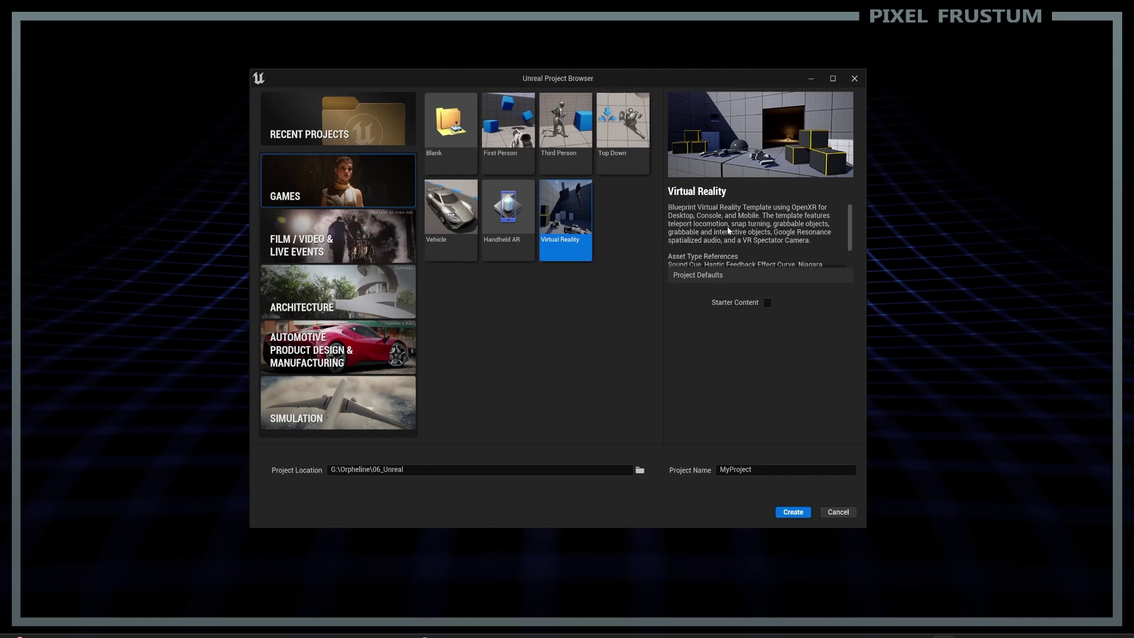
Step: Read the full description of the Handheld AR game template, including its asset and class type references
{"action": "left_click", "coordinate": [508, 212]}
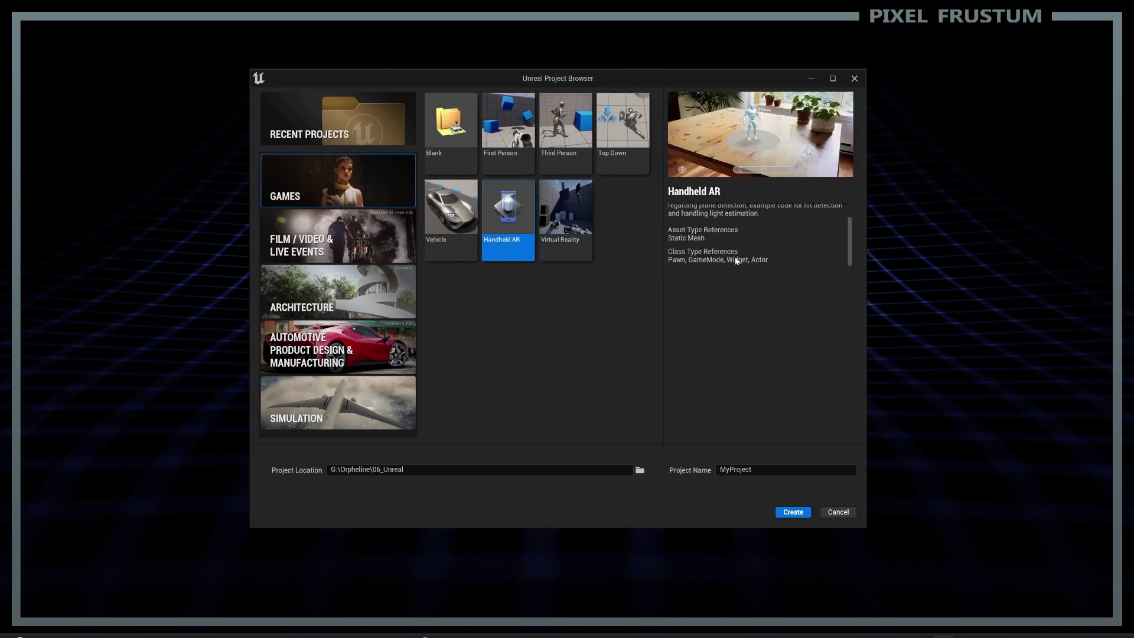
{"action": "scroll", "coordinate": [736, 260], "scroll_direction": "up", "scroll_amount": 2}
{"action": "scroll", "coordinate": [737, 260], "scroll_direction": "down", "scroll_amount": 2}
{"action": "scroll", "coordinate": [737, 260], "scroll_direction": "up", "scroll_amount": 2}
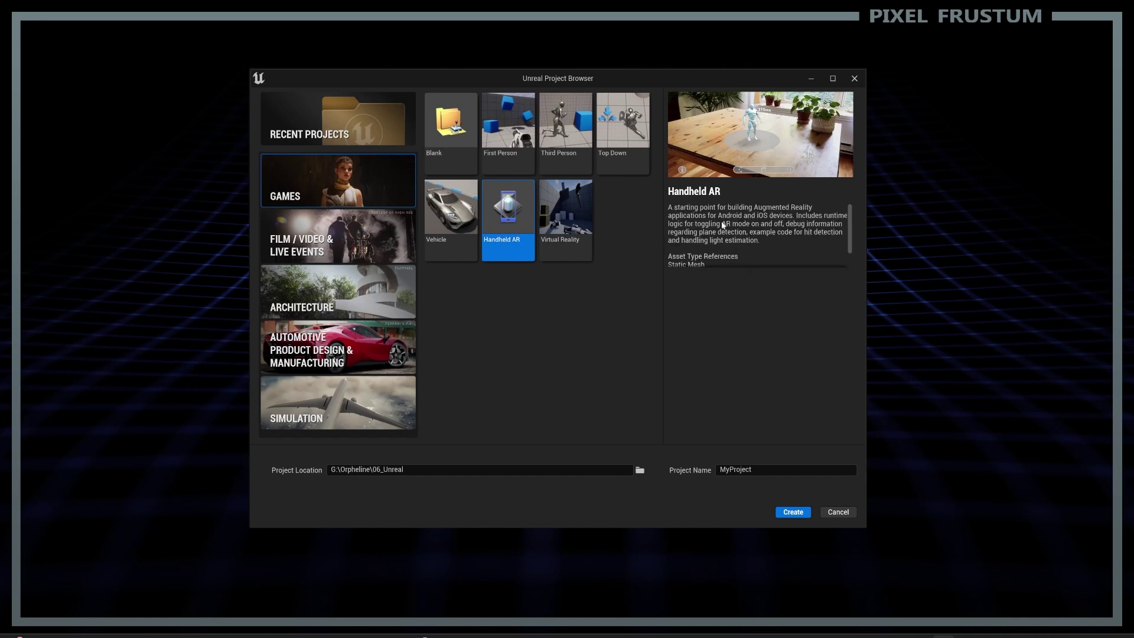
{"action": "scroll", "coordinate": [723, 225], "scroll_direction": "down", "scroll_amount": 2}
{"action": "scroll", "coordinate": [723, 225], "scroll_direction": "up", "scroll_amount": 2}
Step: Choose the Third Person game template, and try the C++ project type before setting it back to Blueprint
{"action": "left_click", "coordinate": [555, 117]}
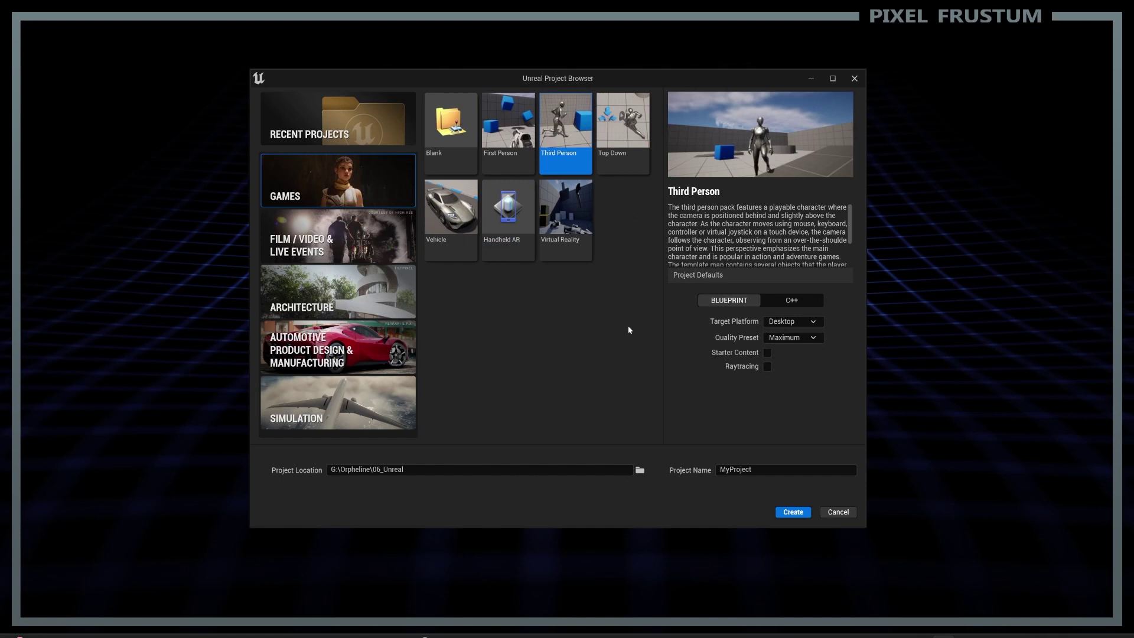
{"action": "left_click", "coordinate": [749, 317]}
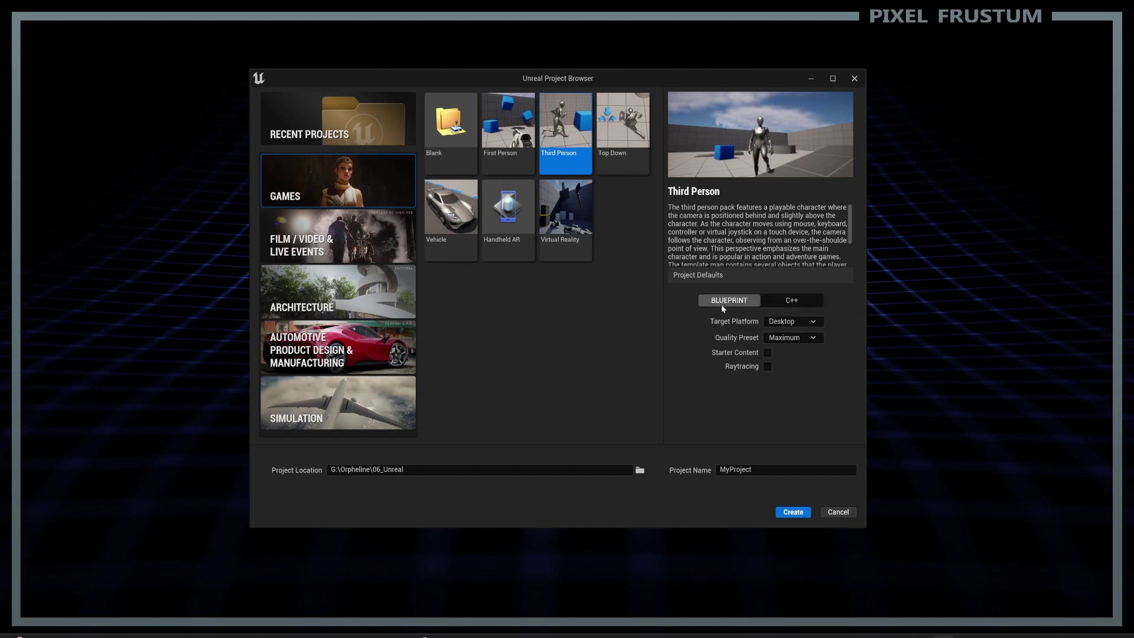
{"action": "left_click", "coordinate": [811, 302]}
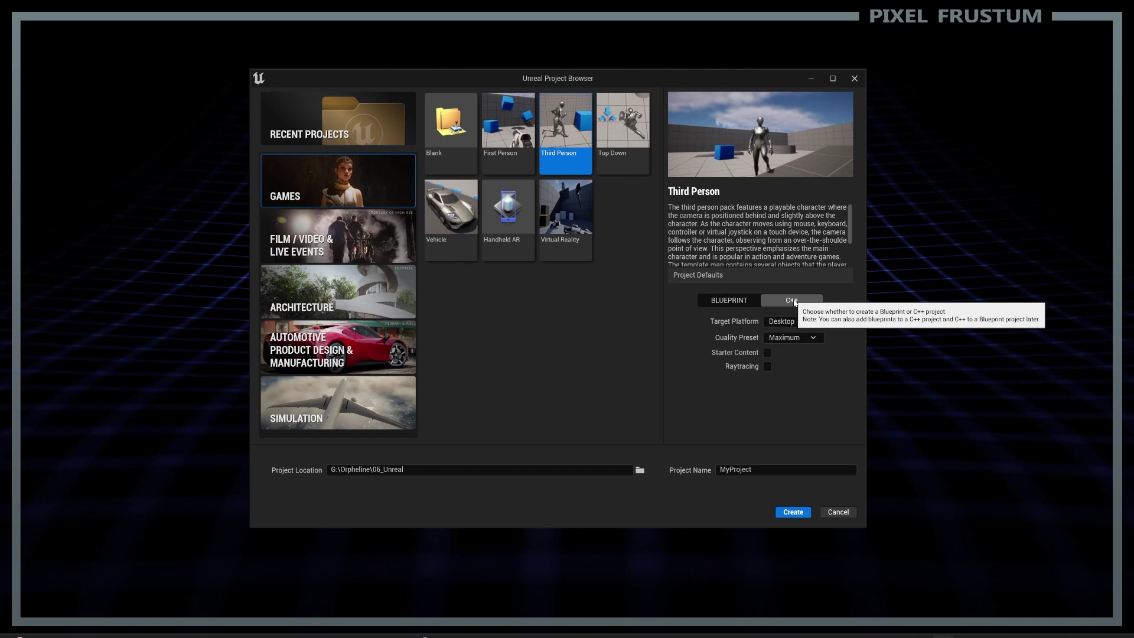
{"action": "left_click", "coordinate": [792, 302]}
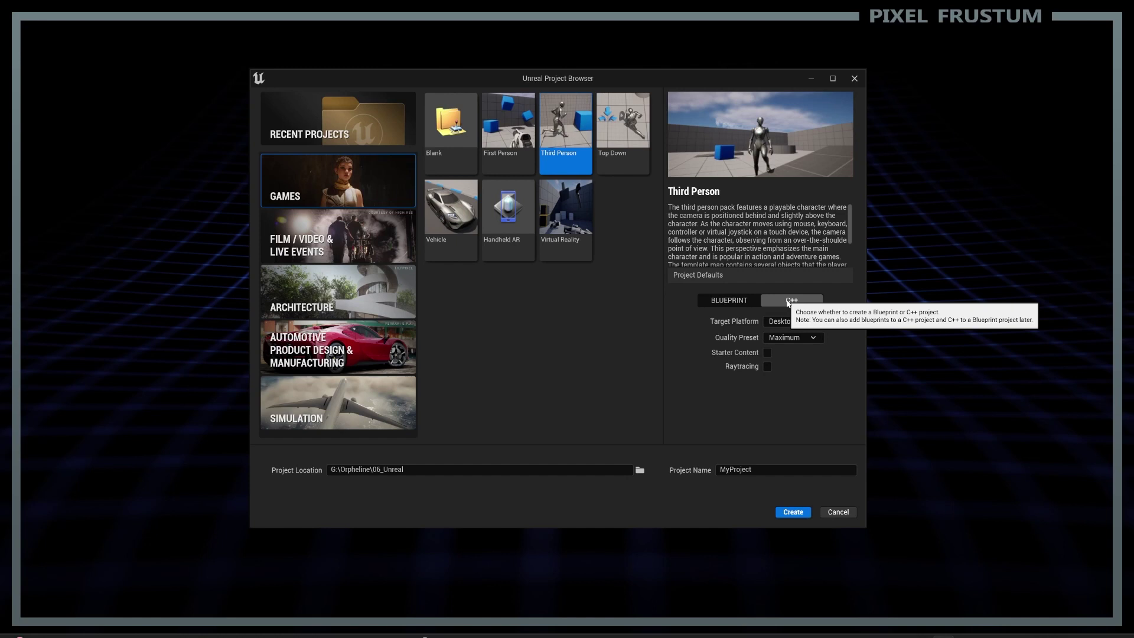
{"action": "left_click", "coordinate": [733, 300]}
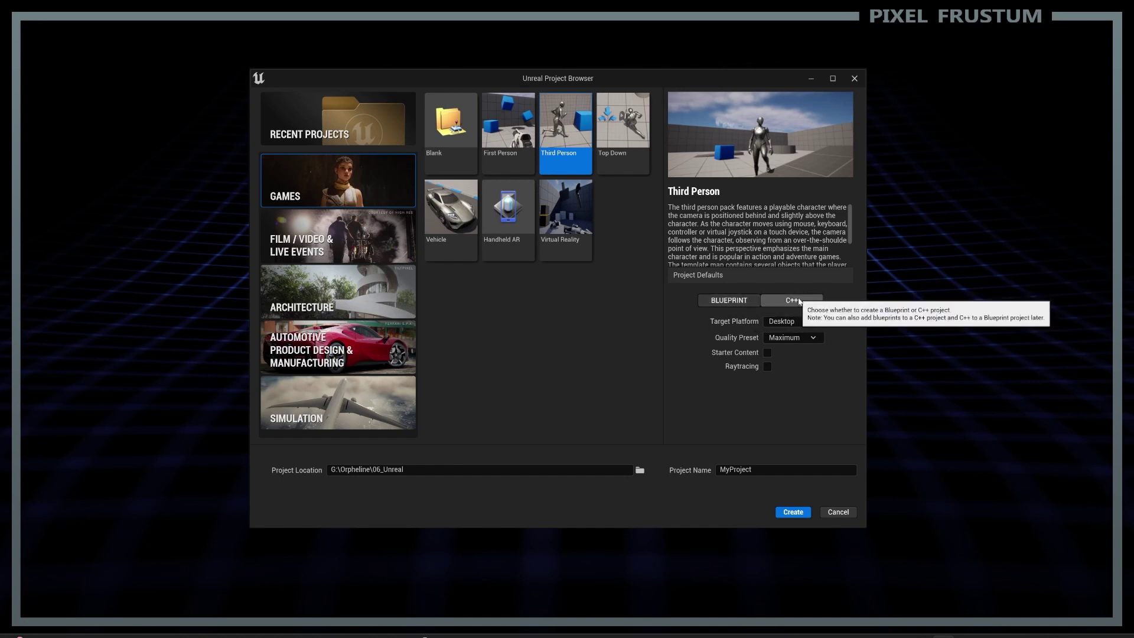
Step: Alternate the Third Person template's project type between C++ and Blueprint, finishing on Blueprint
{"action": "left_click", "coordinate": [795, 300]}
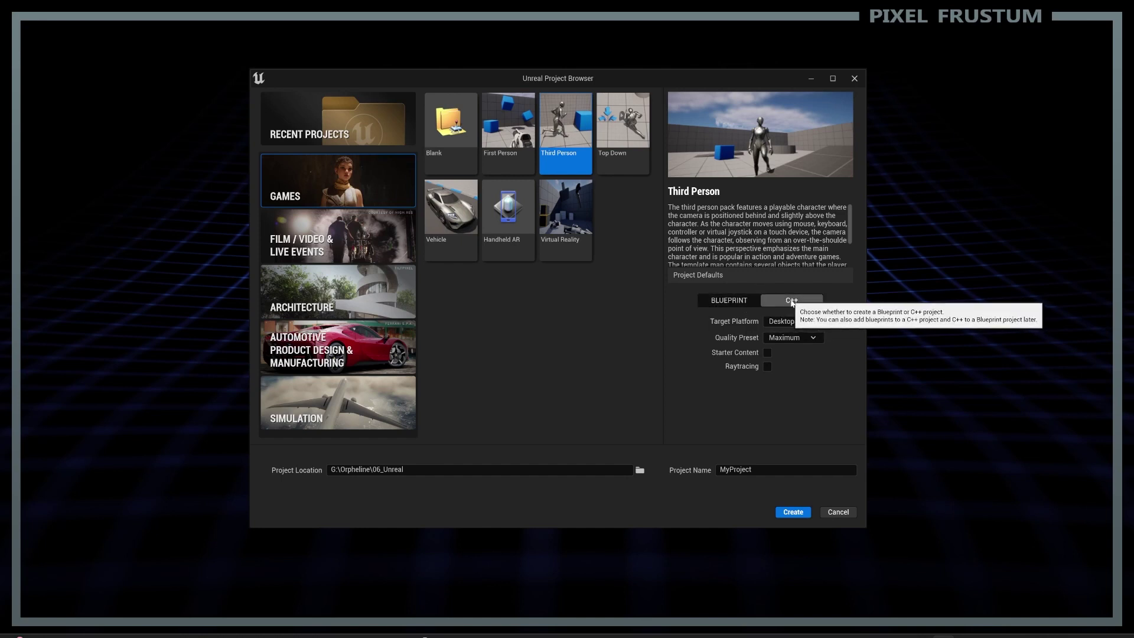
{"action": "left_click", "coordinate": [726, 300]}
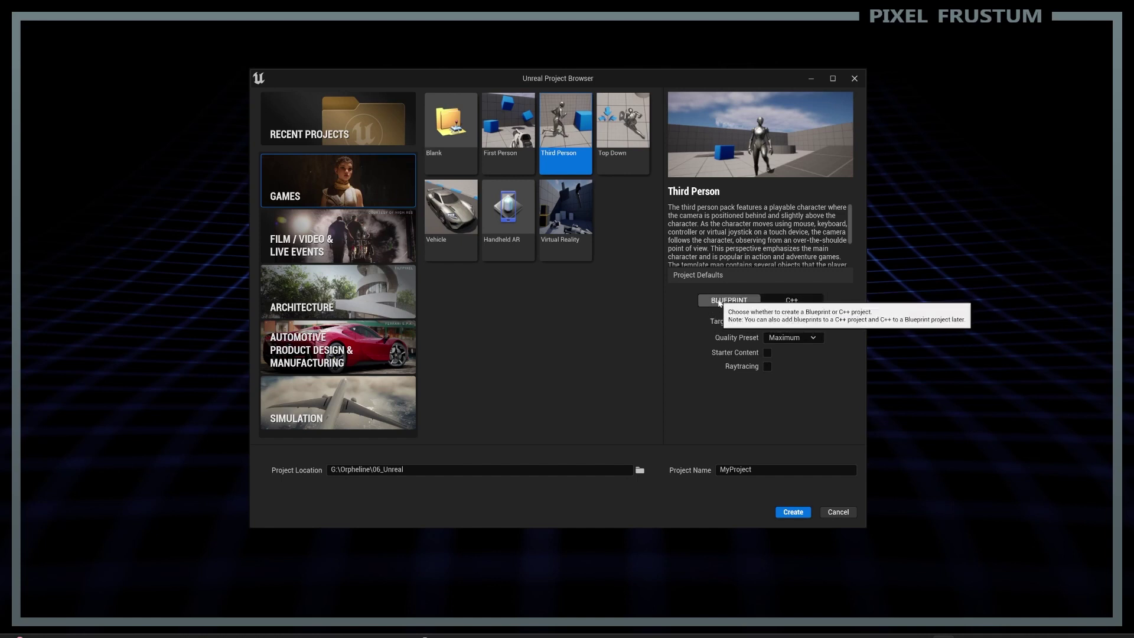
{"action": "left_click", "coordinate": [788, 301]}
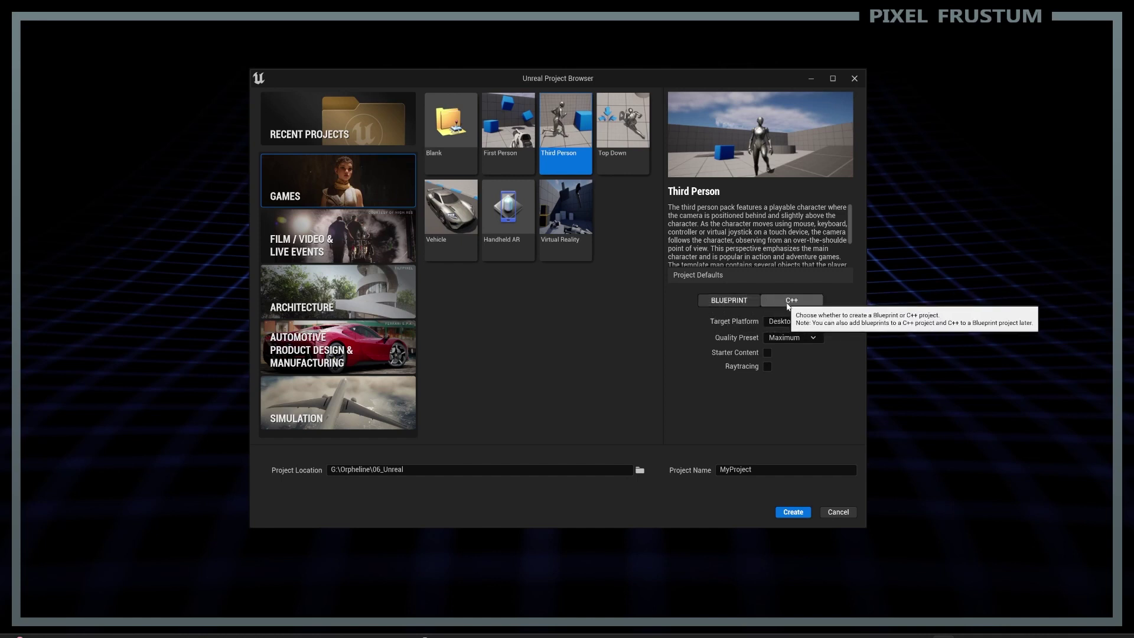
{"action": "left_click", "coordinate": [788, 302]}
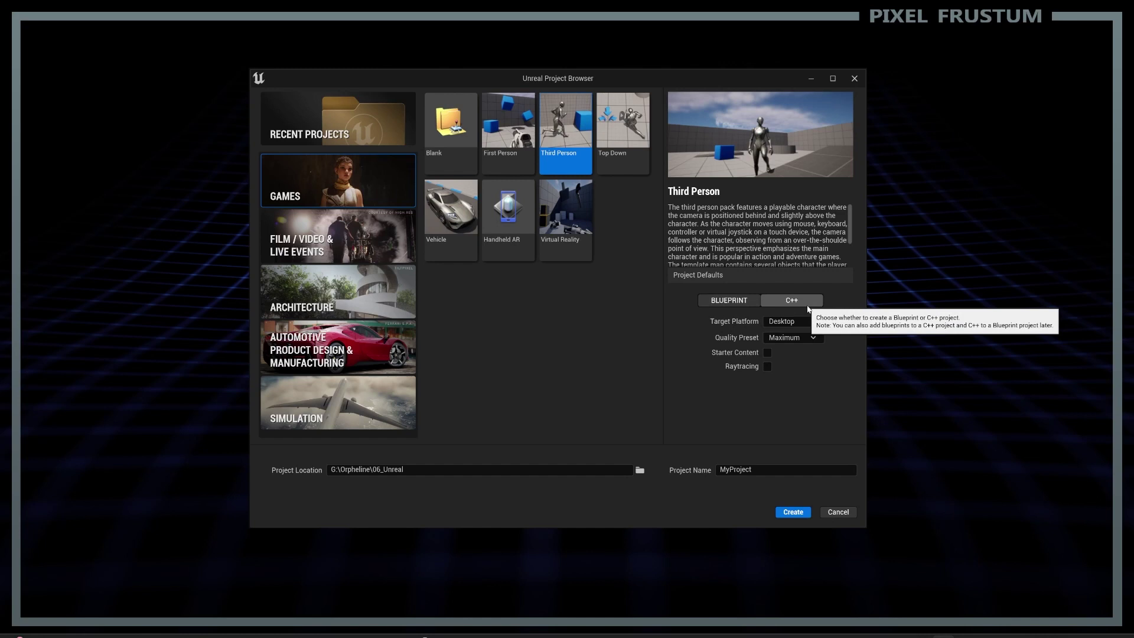
{"action": "left_click", "coordinate": [753, 300]}
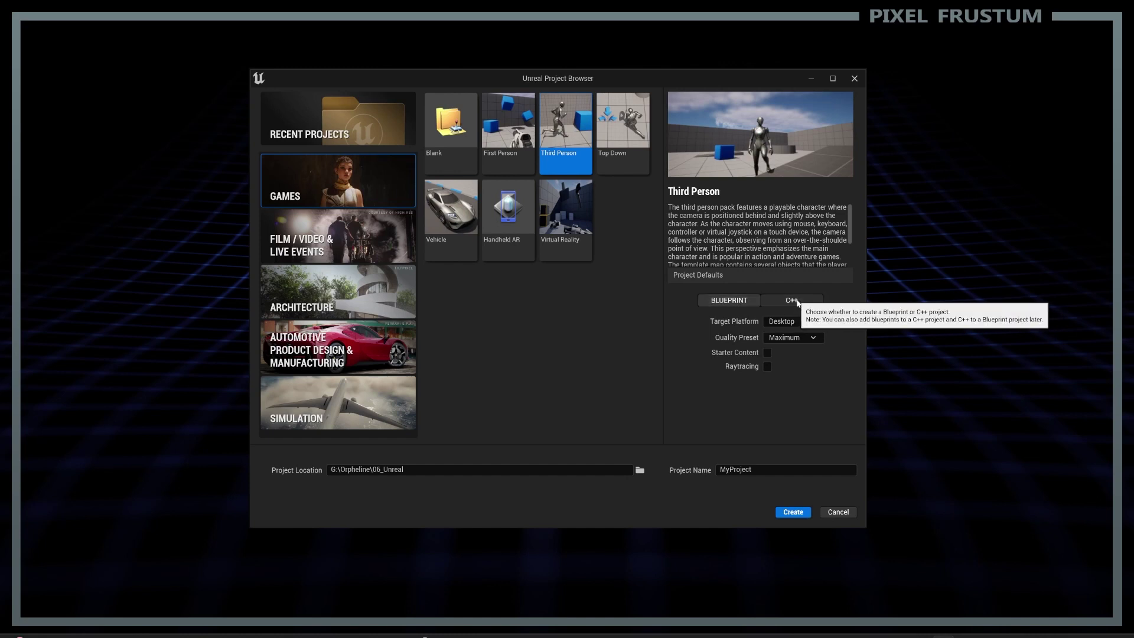
{"action": "left_click", "coordinate": [791, 302]}
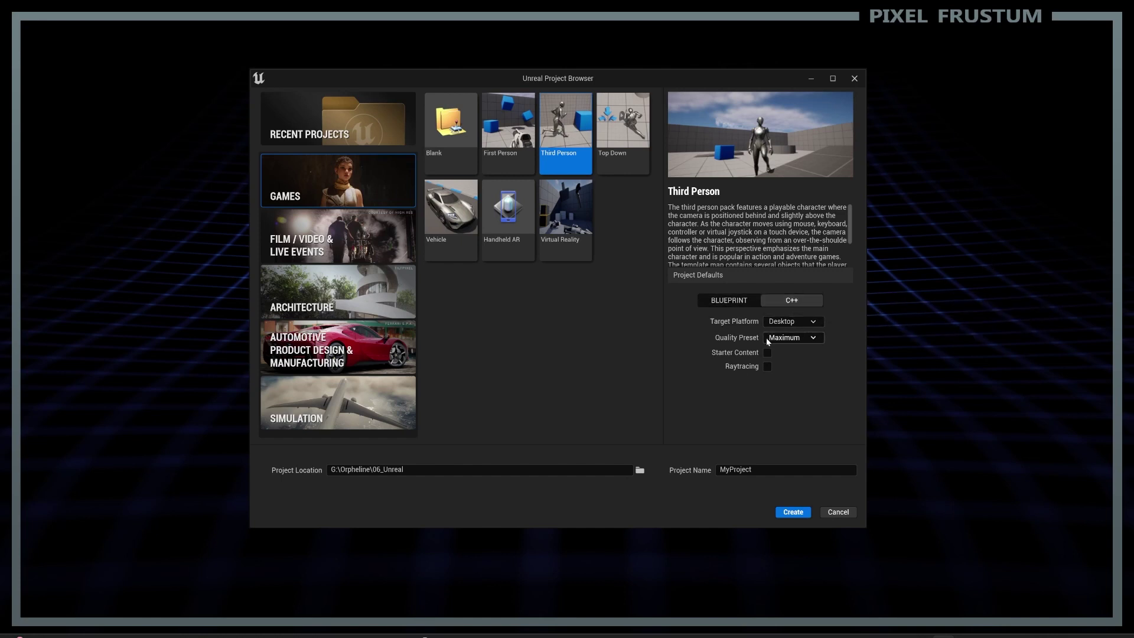
{"action": "left_click", "coordinate": [735, 304]}
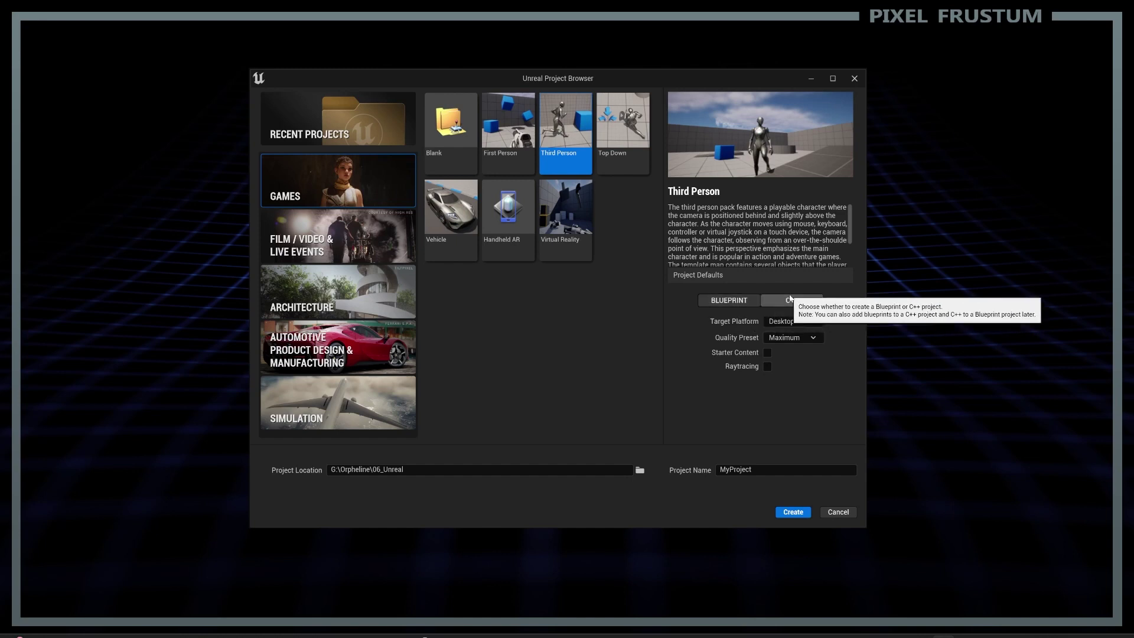
{"action": "left_click", "coordinate": [762, 303]}
{"action": "left_click", "coordinate": [739, 303]}
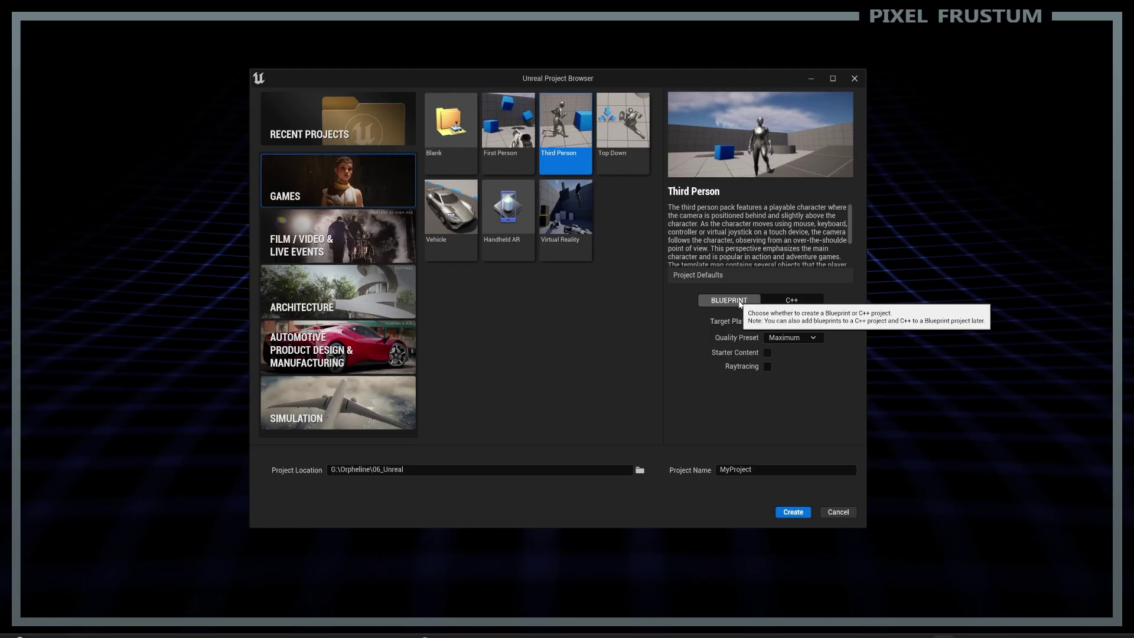
Step: Compare the C++ and Blueprint project types again for the Third Person template, leaving Blueprint selected
{"action": "left_click", "coordinate": [786, 303]}
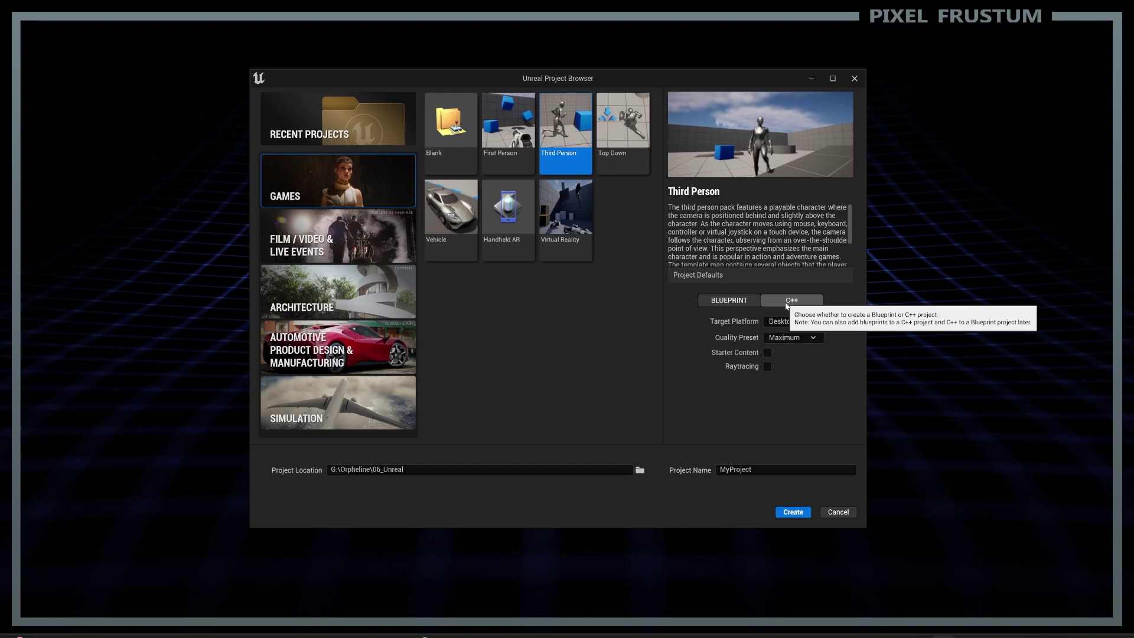
{"action": "left_click", "coordinate": [753, 303]}
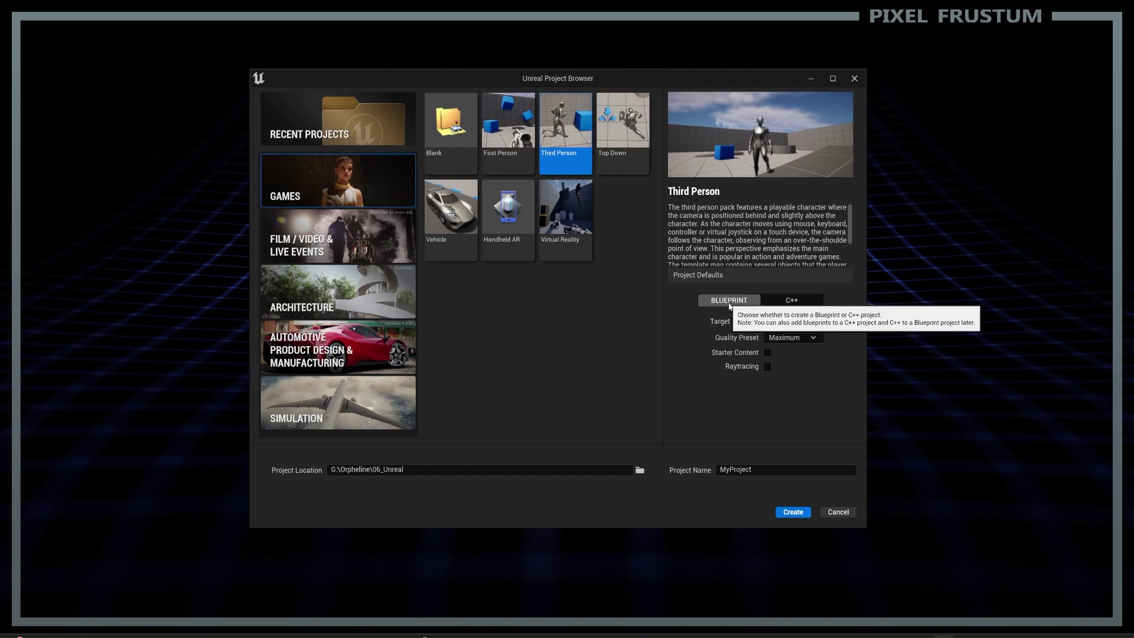
{"action": "left_click", "coordinate": [777, 302]}
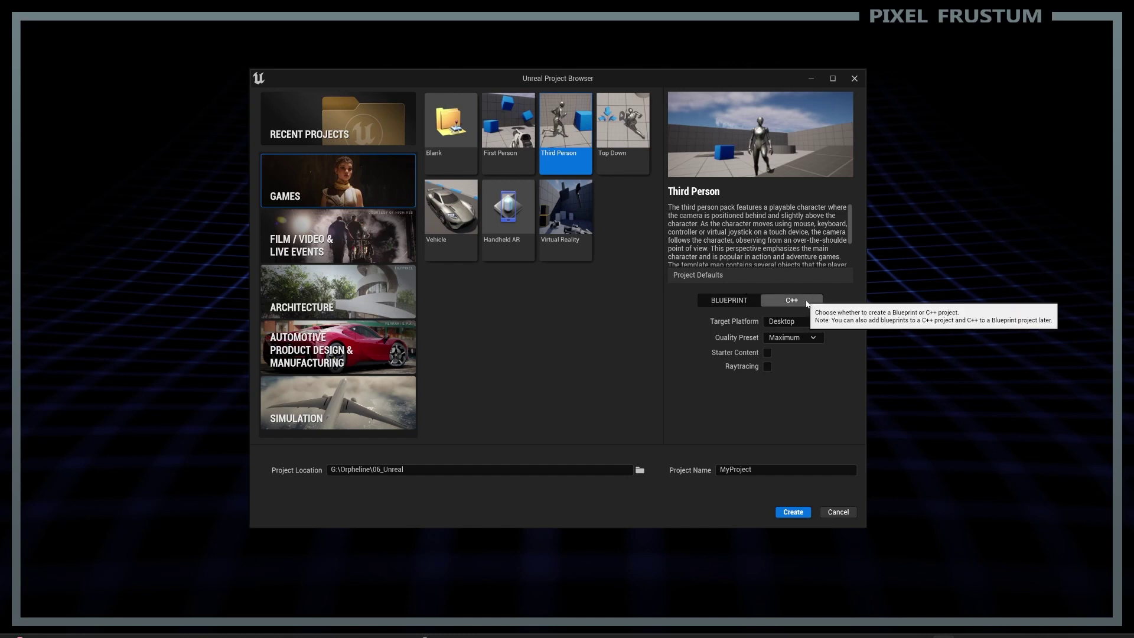
{"action": "left_click", "coordinate": [714, 301]}
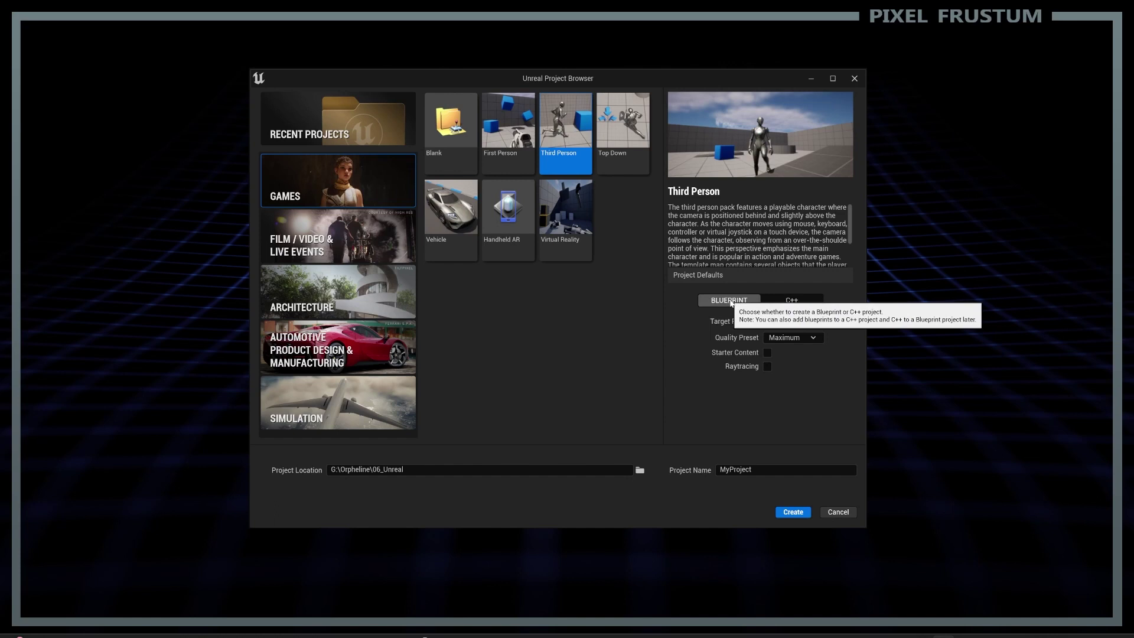
{"action": "left_click", "coordinate": [791, 300]}
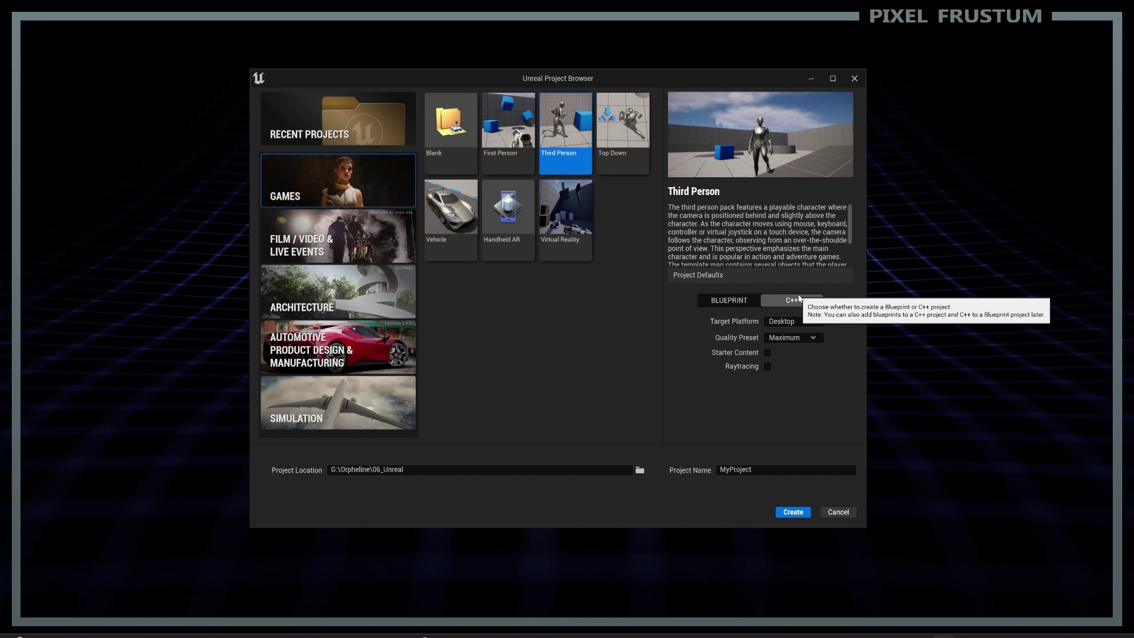
{"action": "left_click", "coordinate": [732, 300]}
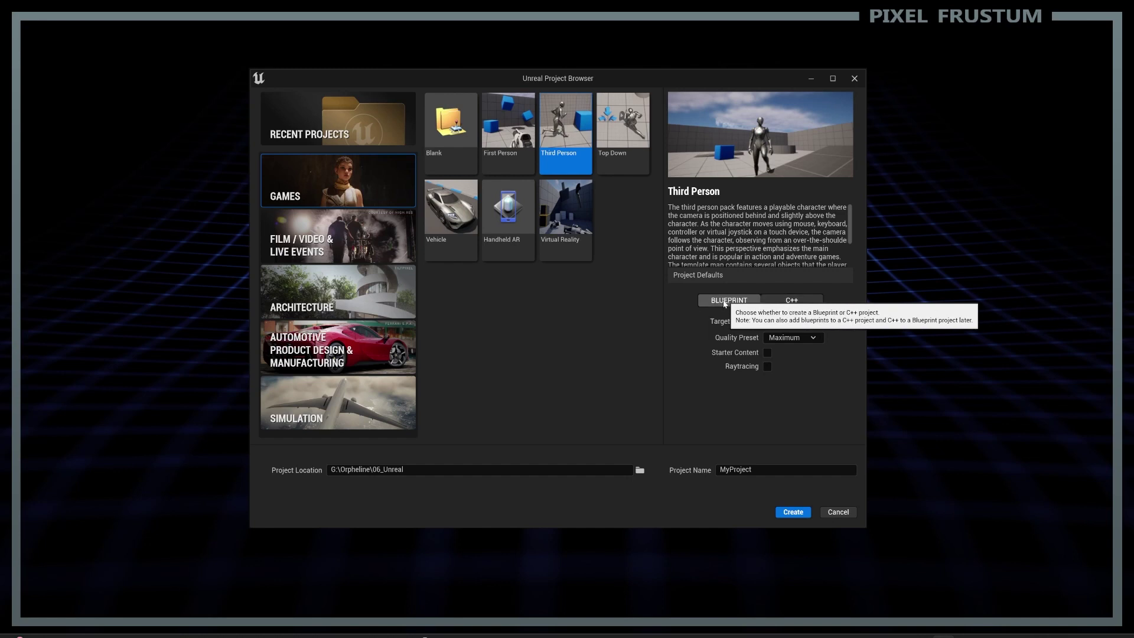
{"action": "left_click", "coordinate": [785, 303]}
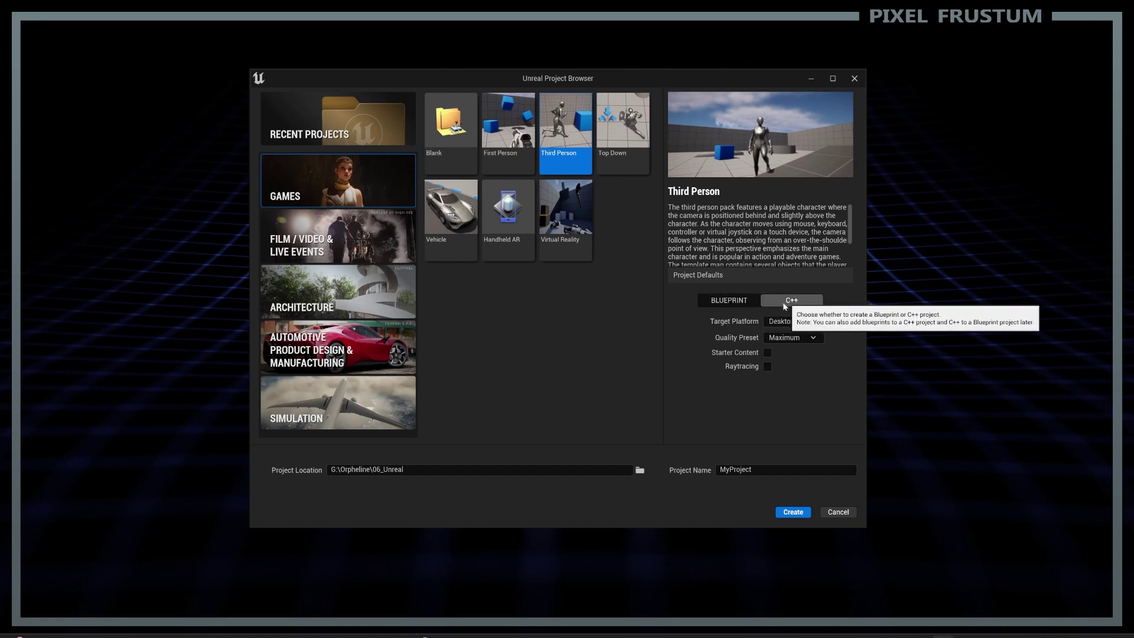
{"action": "left_click", "coordinate": [744, 299]}
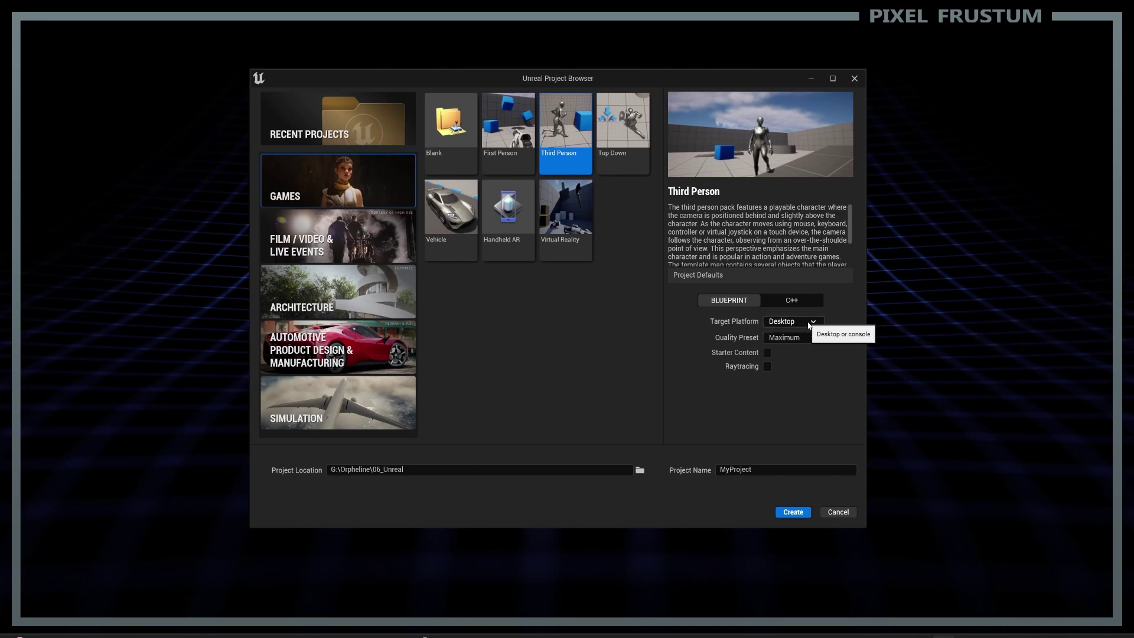
Step: Examine the target platform choices, try Mobile, and set the target platform back to Desktop
{"action": "left_click", "coordinate": [809, 324]}
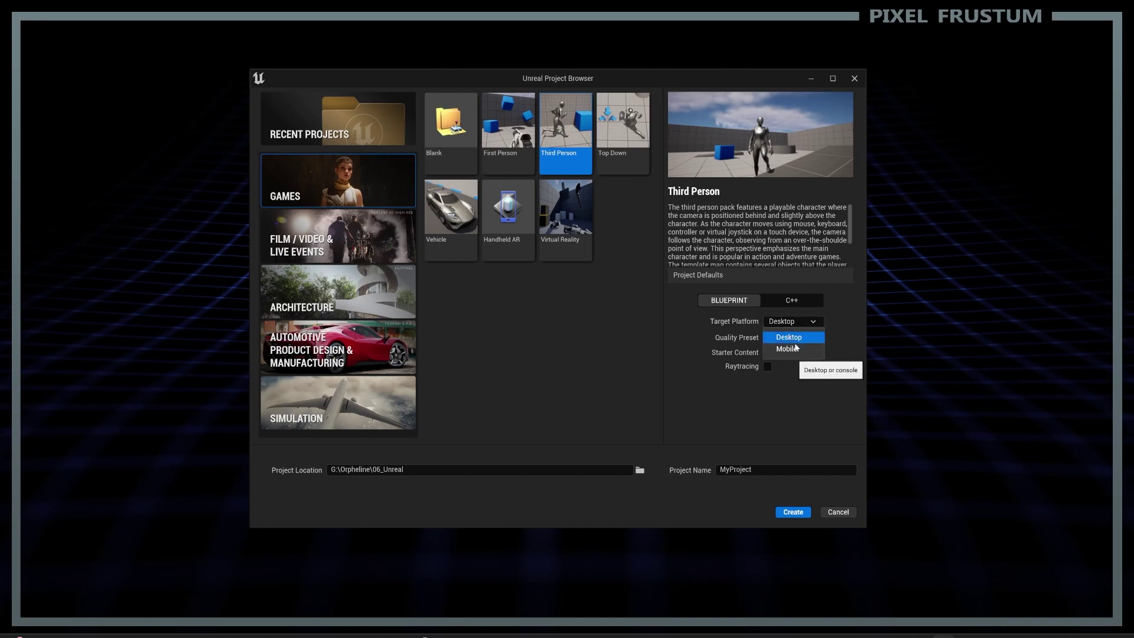
{"action": "left_click", "coordinate": [831, 318]}
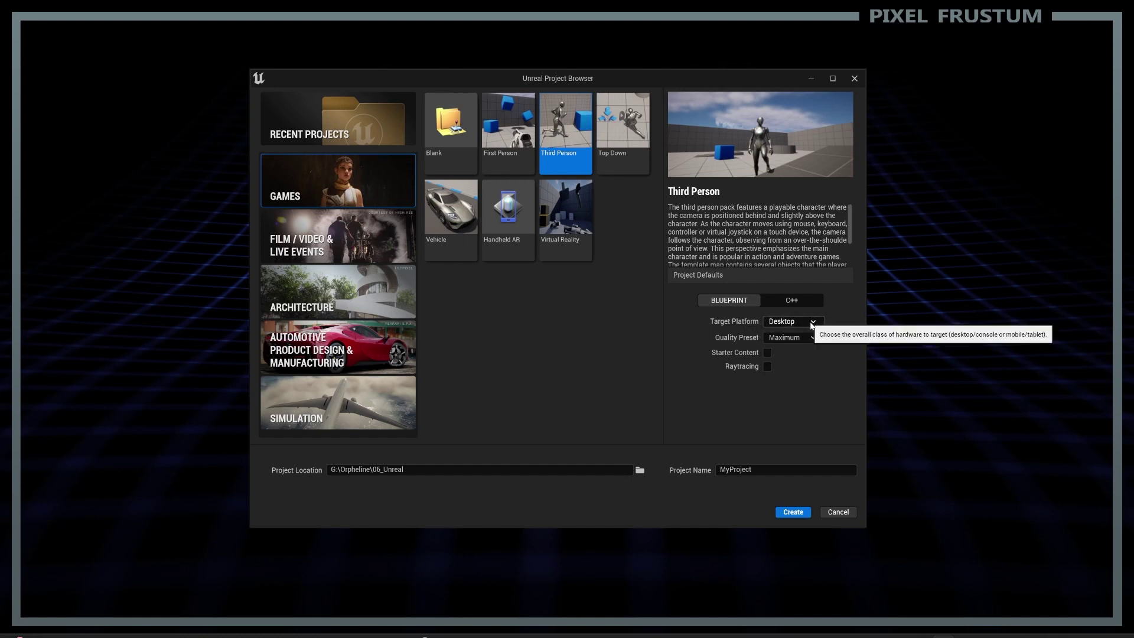
{"action": "left_click", "coordinate": [812, 322]}
{"action": "left_click", "coordinate": [783, 346]}
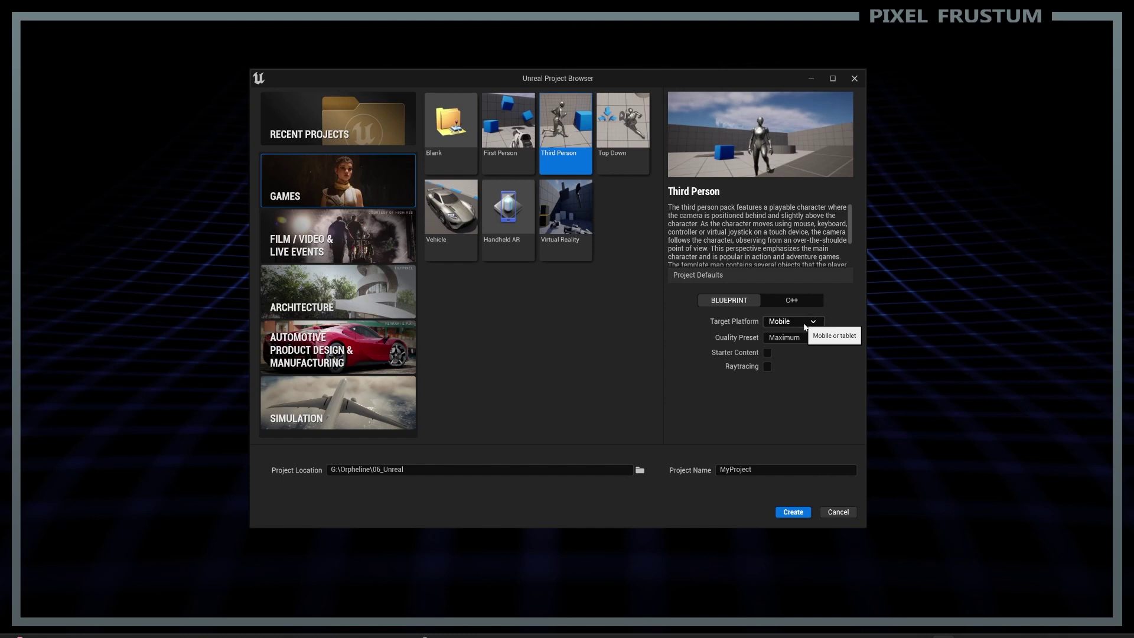
{"action": "left_click", "coordinate": [803, 328]}
{"action": "left_click", "coordinate": [781, 334]}
Step: Compare the Maximum and Scalable quality presets, keep Maximum, and turn Starter Content on and back off
{"action": "left_click", "coordinate": [802, 342]}
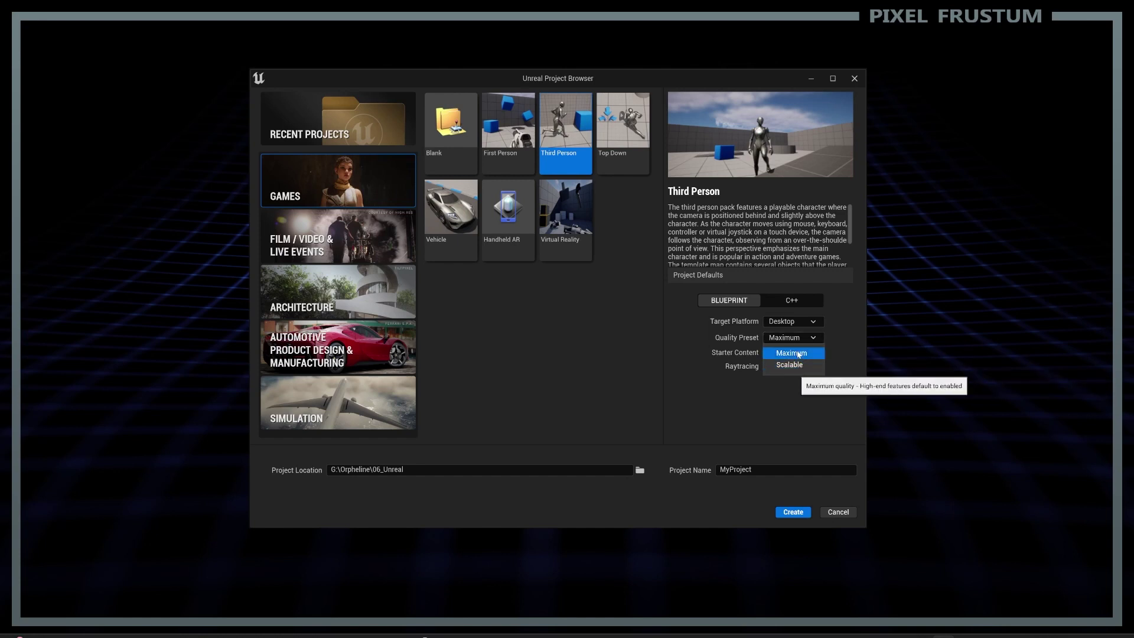
{"action": "left_click", "coordinate": [837, 336]}
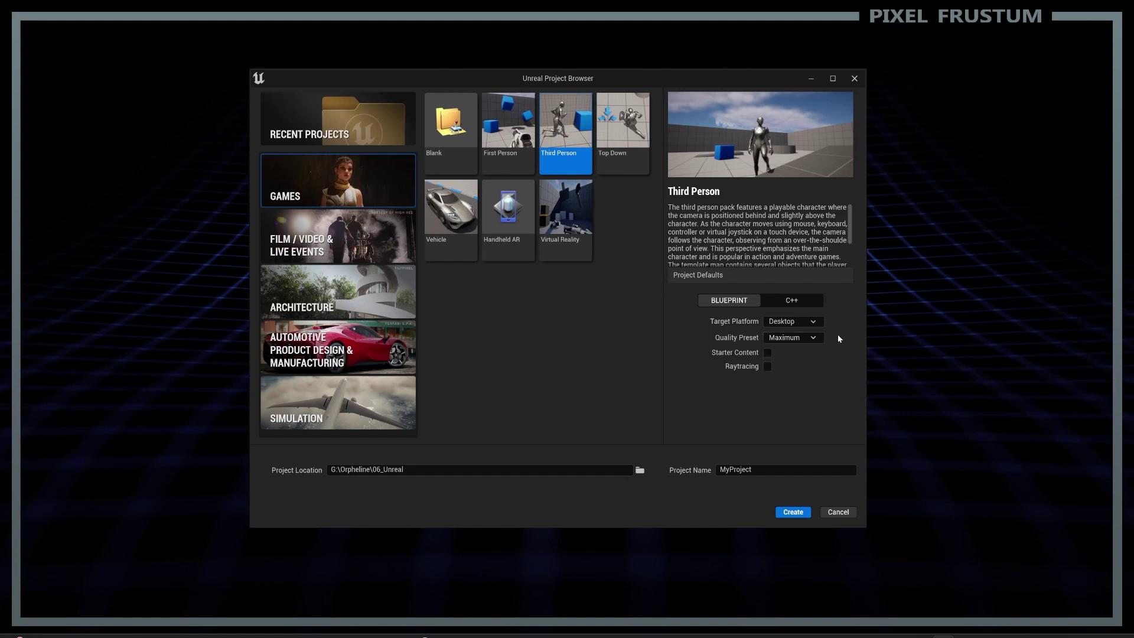
{"action": "left_click", "coordinate": [803, 340]}
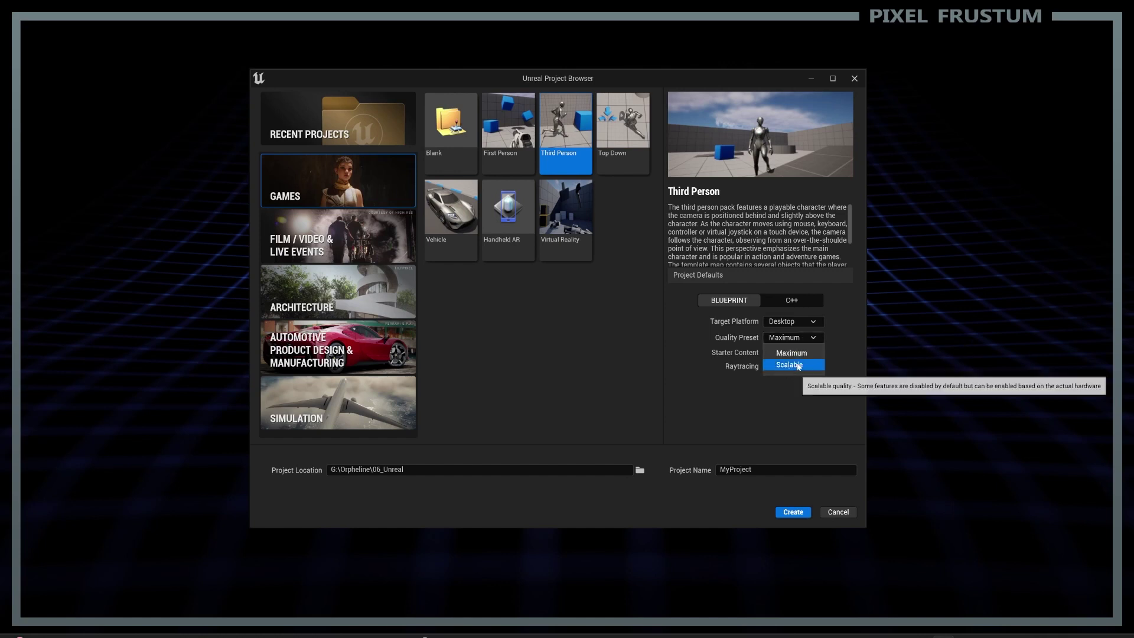
{"action": "left_click", "coordinate": [797, 354]}
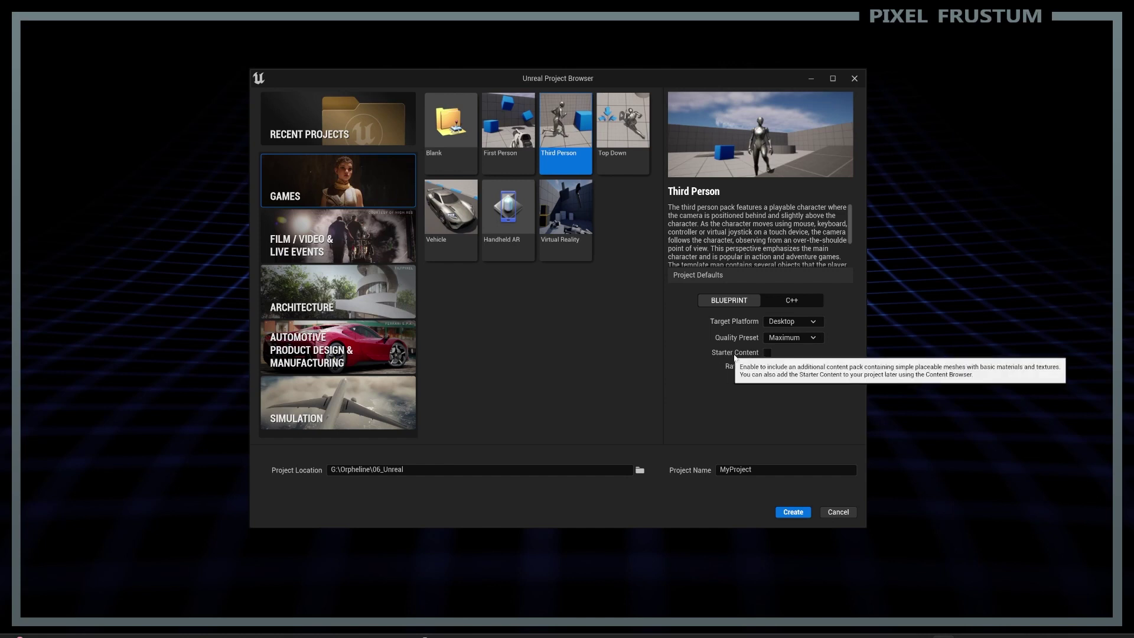
{"action": "left_click", "coordinate": [765, 353]}
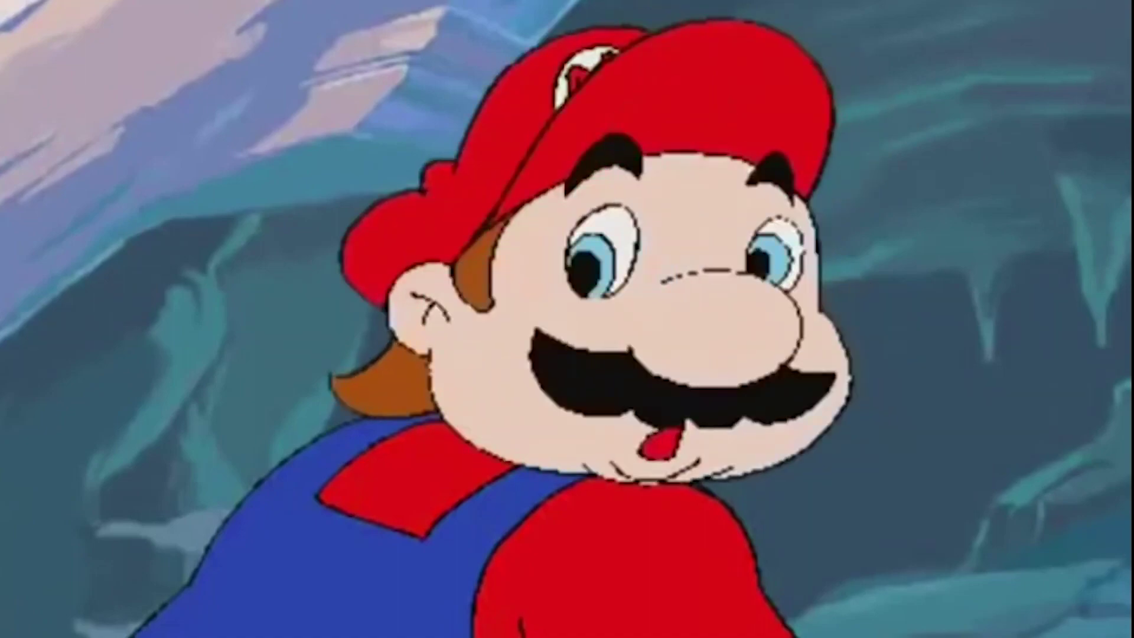
{"action": "left_click", "coordinate": [768, 353]}
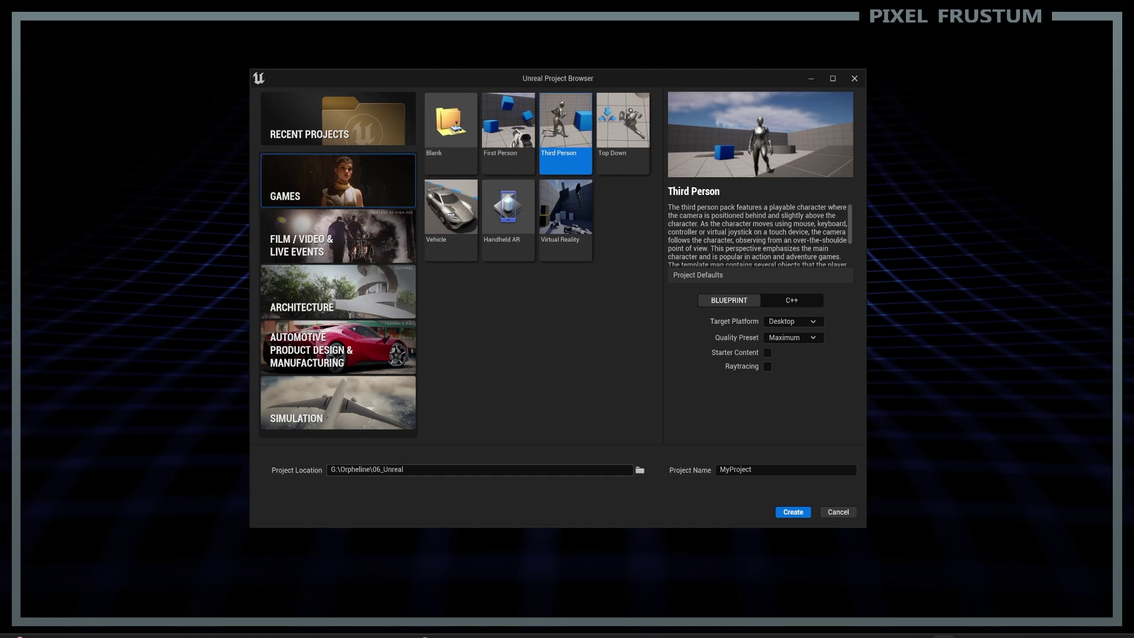
Step: Browse for a project location and open the OBS folder on the G: drive
{"action": "left_click", "coordinate": [640, 470]}
{"action": "left_click_drag", "start_coordinate": [600, 72], "coordinate": [594, 104]}
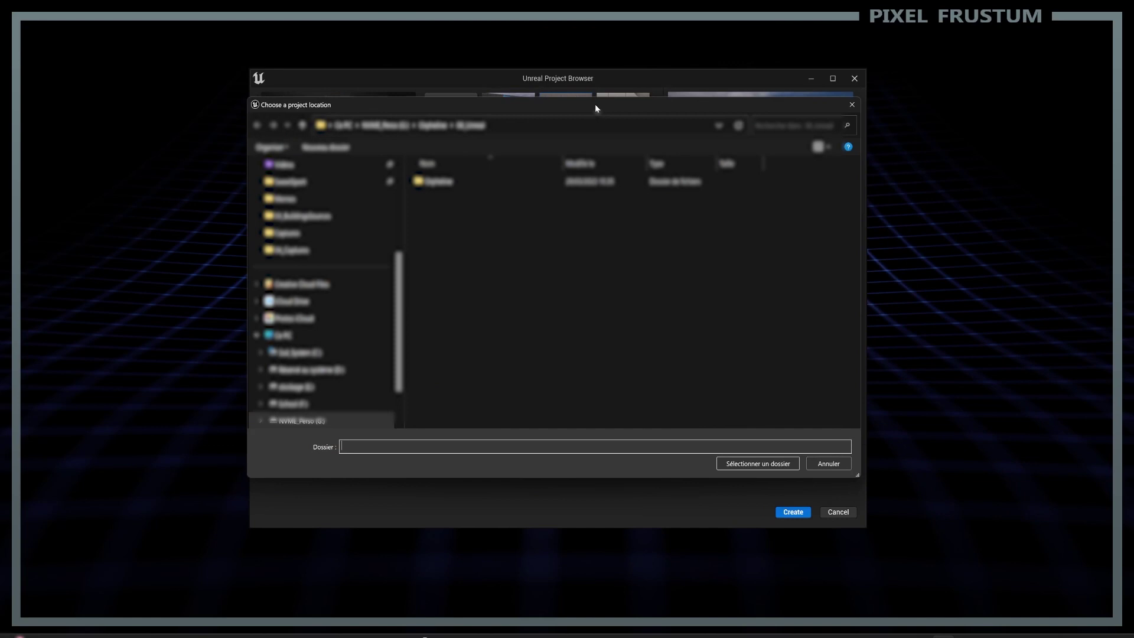
{"action": "scroll", "coordinate": [316, 338], "scroll_direction": "down", "scroll_amount": 1}
{"action": "scroll", "coordinate": [313, 355], "scroll_direction": "up", "scroll_amount": 5}
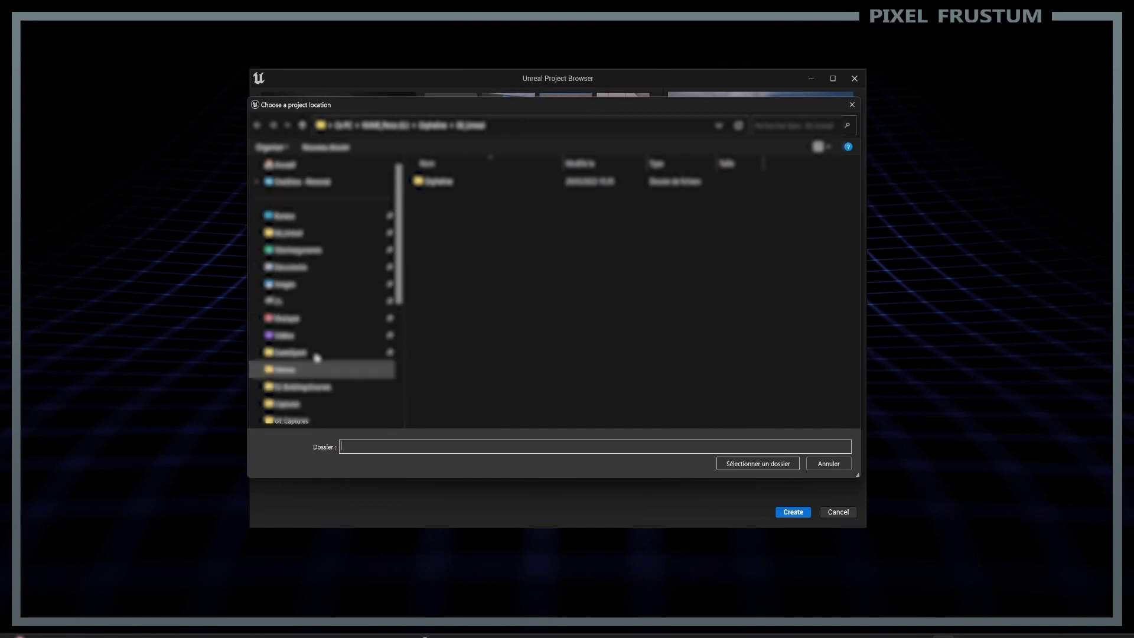
{"action": "scroll", "coordinate": [299, 365], "scroll_direction": "down", "scroll_amount": 3}
{"action": "scroll", "coordinate": [298, 367], "scroll_direction": "down", "scroll_amount": 6}
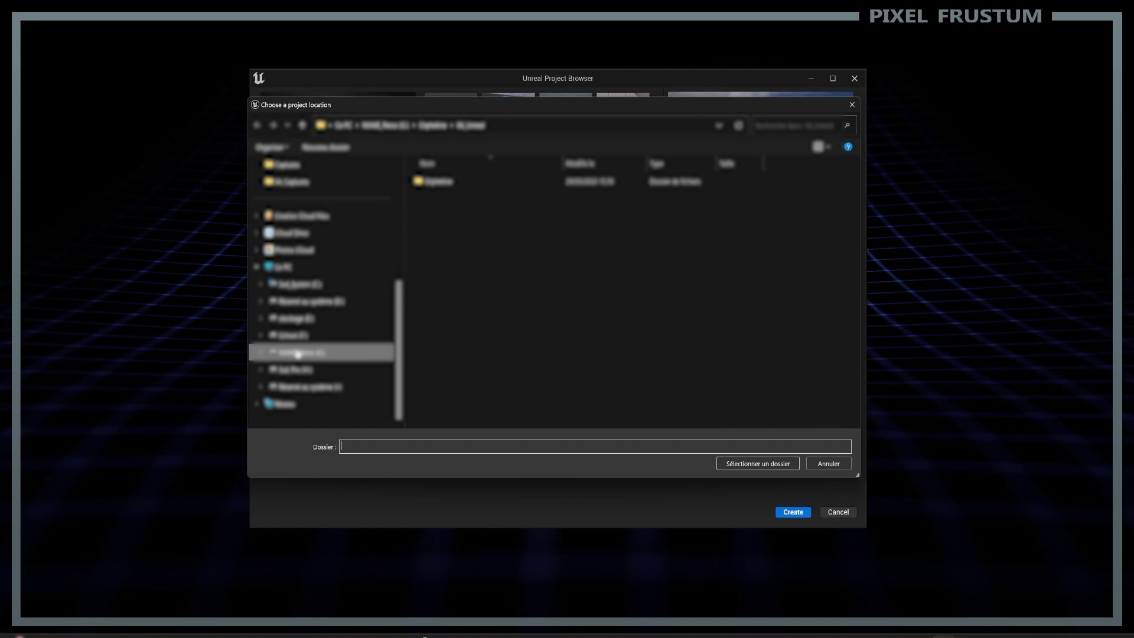
{"action": "left_click", "coordinate": [296, 352]}
{"action": "double_click", "coordinate": [438, 180]}
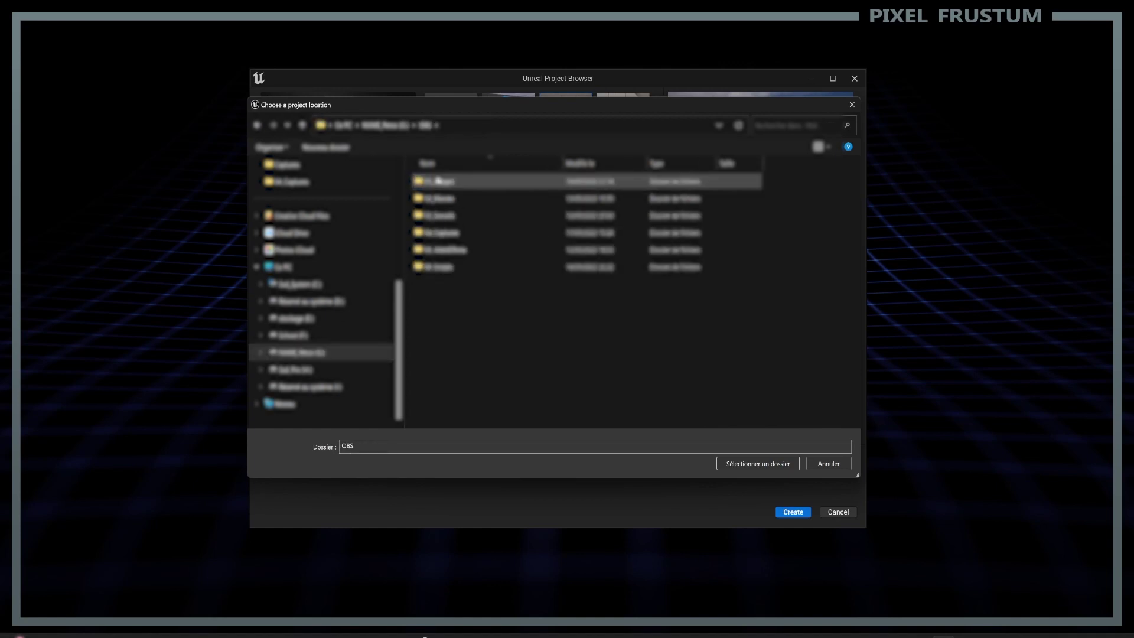
Step: Create a folder named 07_Unreal inside the OBS folder and open it
{"action": "key", "text": "ctrl+shift+n"}
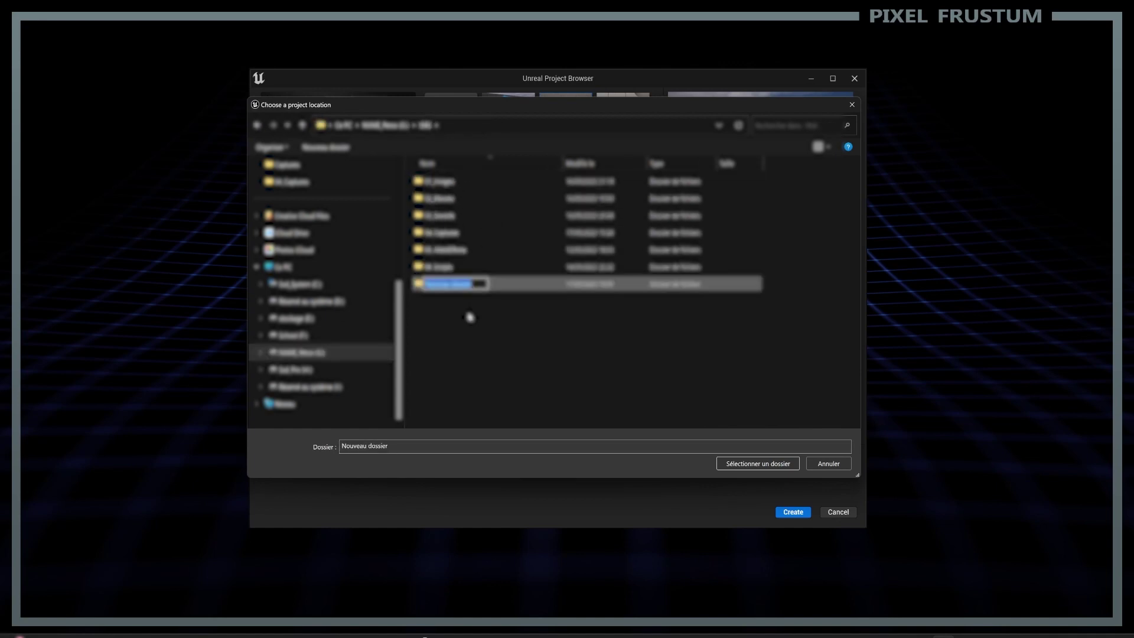
{"action": "type", "text": "07"}
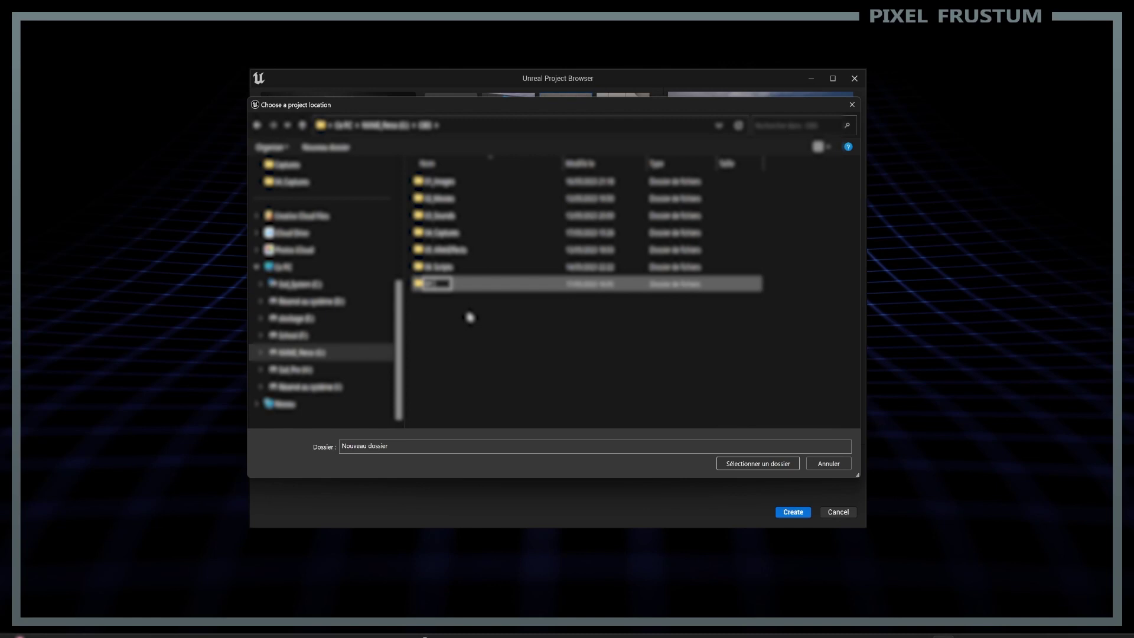
{"action": "type", "text": "Projet"}
{"action": "key", "text": "Return"}
{"action": "key", "text": "Return"}
Step: Create a subfolder named 01_Intro inside 07_Unreal and choose it as the project location
{"action": "key", "text": "ctrl+shift+n"}
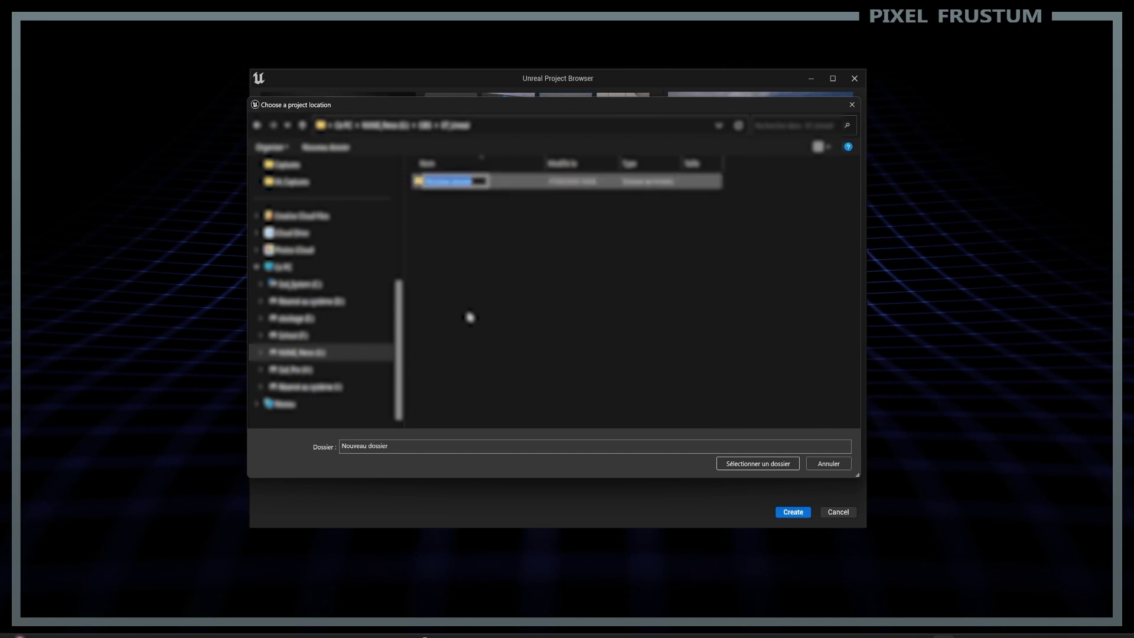
{"action": "type", "text": "01_Unre"}
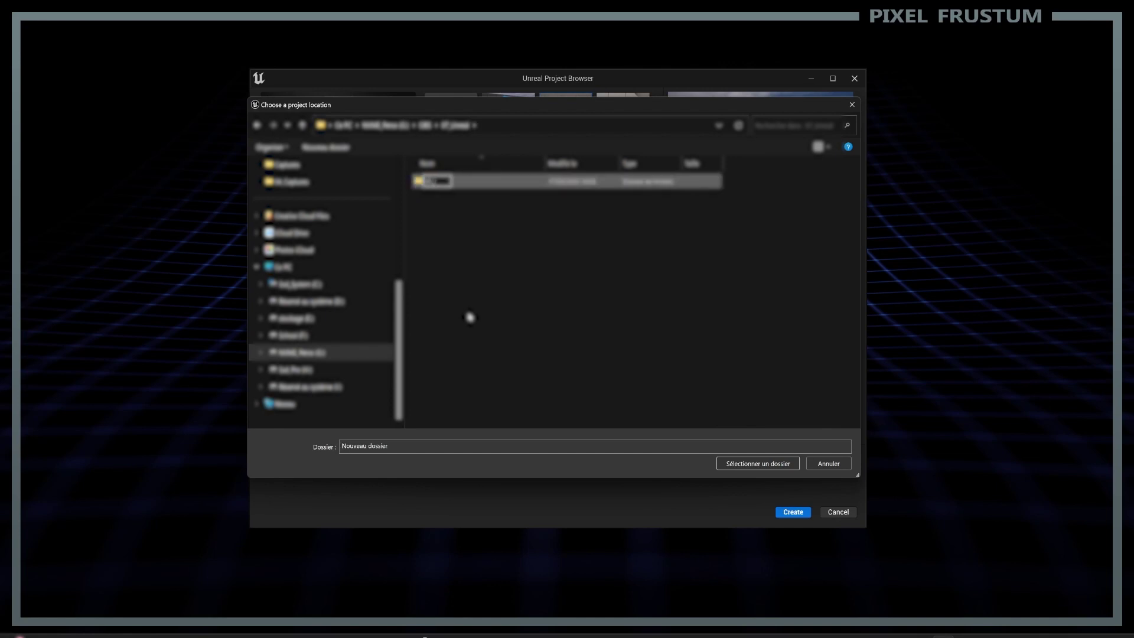
{"action": "key", "text": "Return"}
{"action": "key", "text": "Return"}
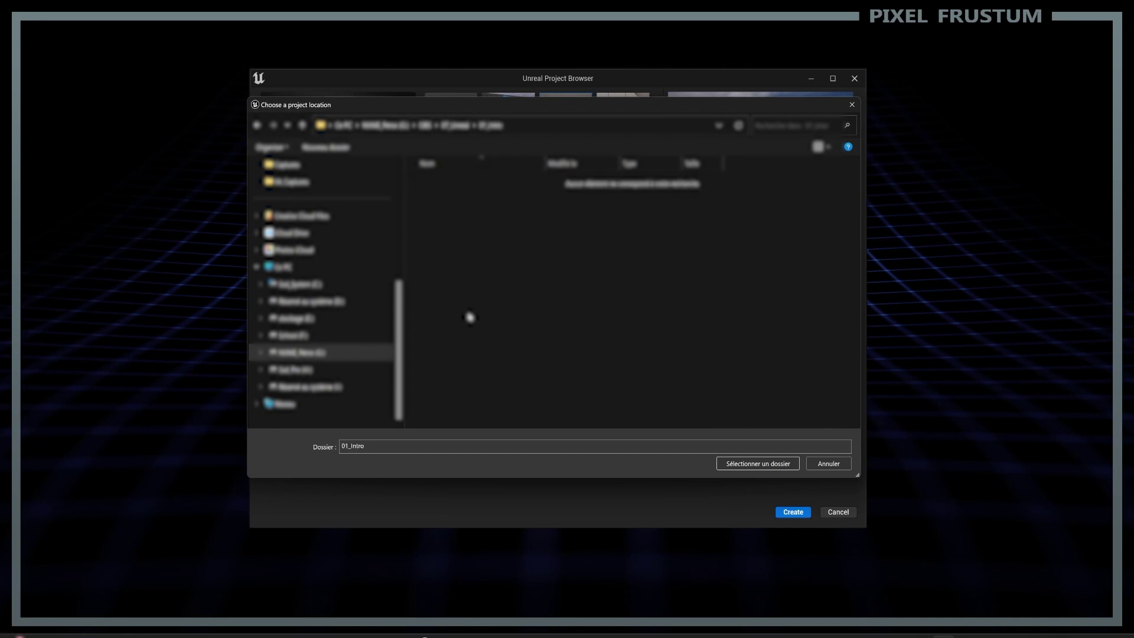
{"action": "left_click", "coordinate": [745, 465]}
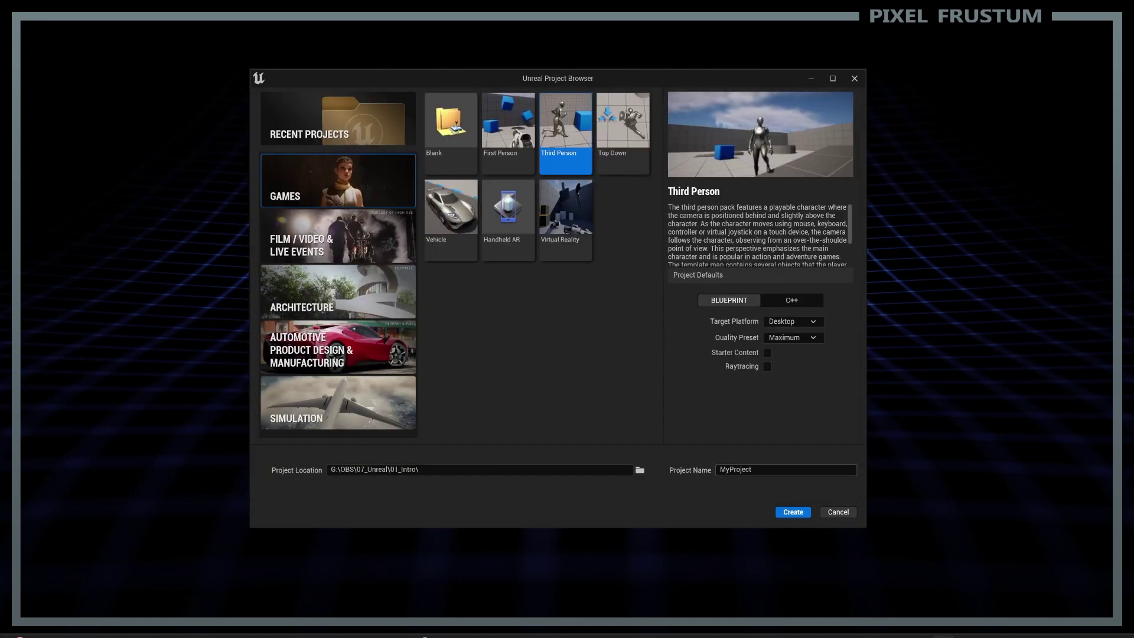
Step: Try a project name that begins with the digit 1
{"action": "left_click", "coordinate": [768, 470]}
{"action": "key", "text": "ctrl+a"}
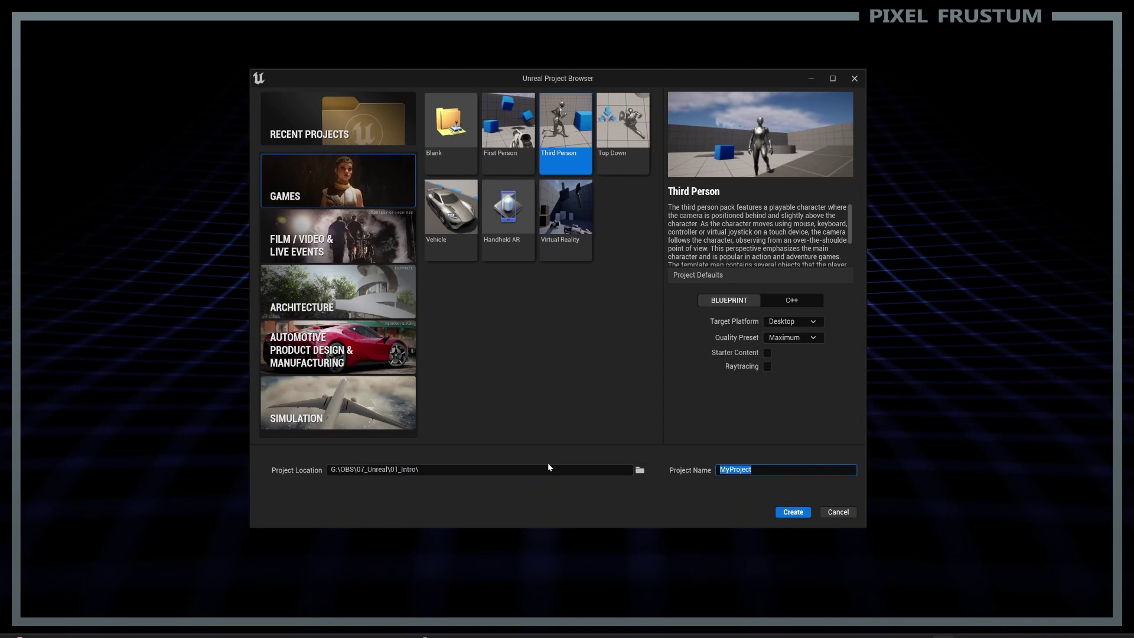
{"action": "type", "text": "1"}
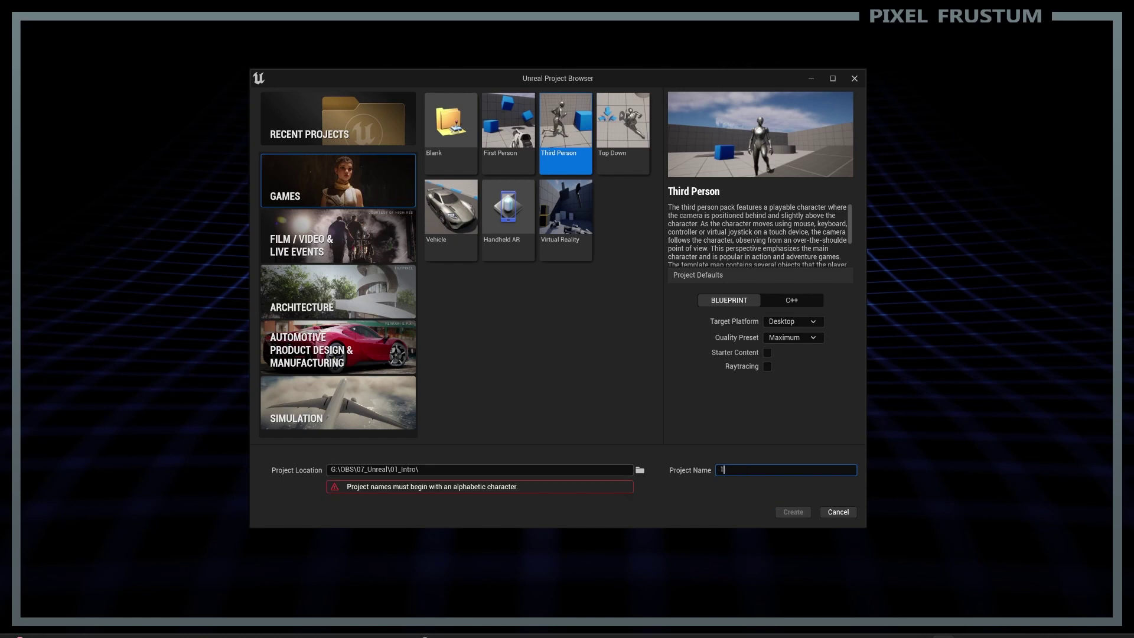
{"action": "key", "text": "BackSpace"}
{"action": "type", "text": "1"}
Step: Name the project MonPremierprojet, without spaces, and create it
{"action": "key", "text": "ctrl+a"}
{"action": "type", "text": "MonP"}
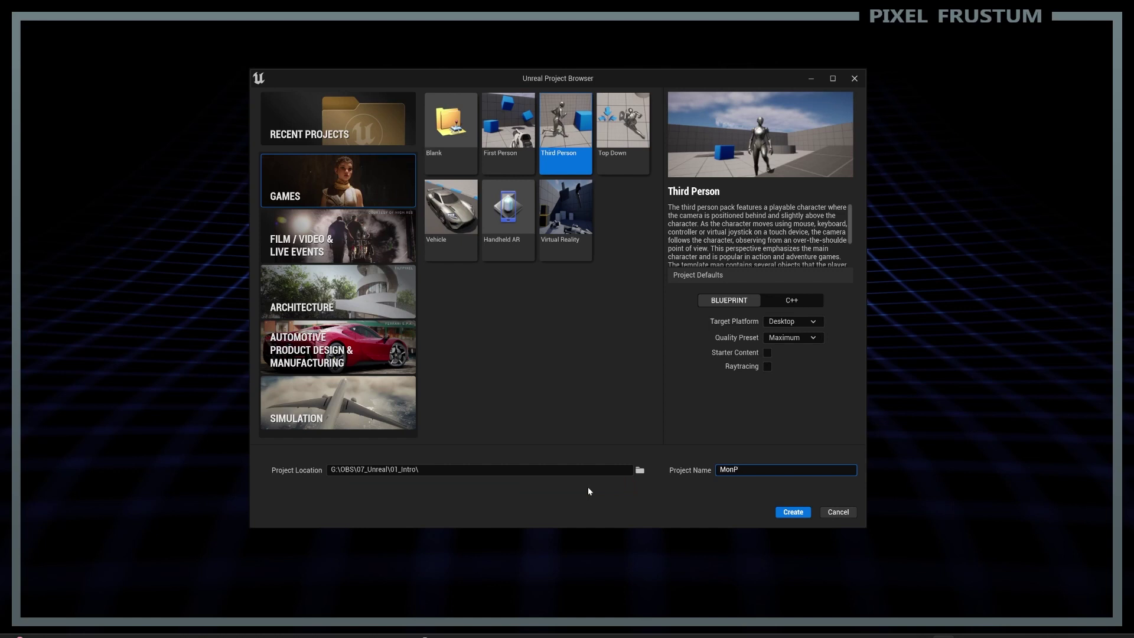
{"action": "type", "text": "remierprojet"}
{"action": "left_click", "coordinate": [735, 469]}
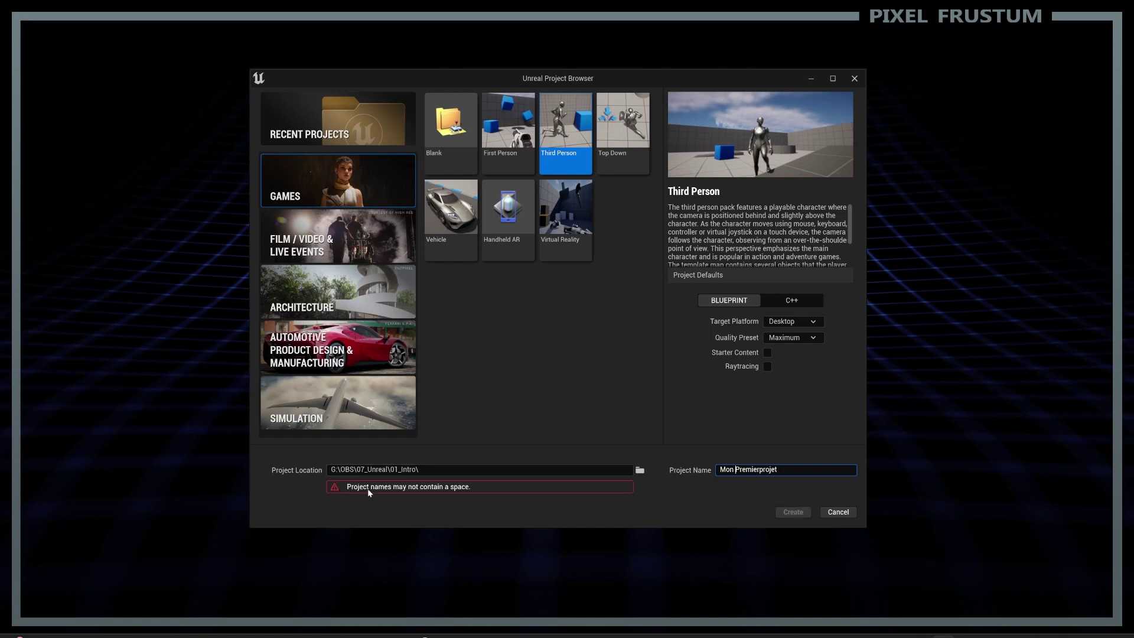
{"action": "key", "text": "BackSpace"}
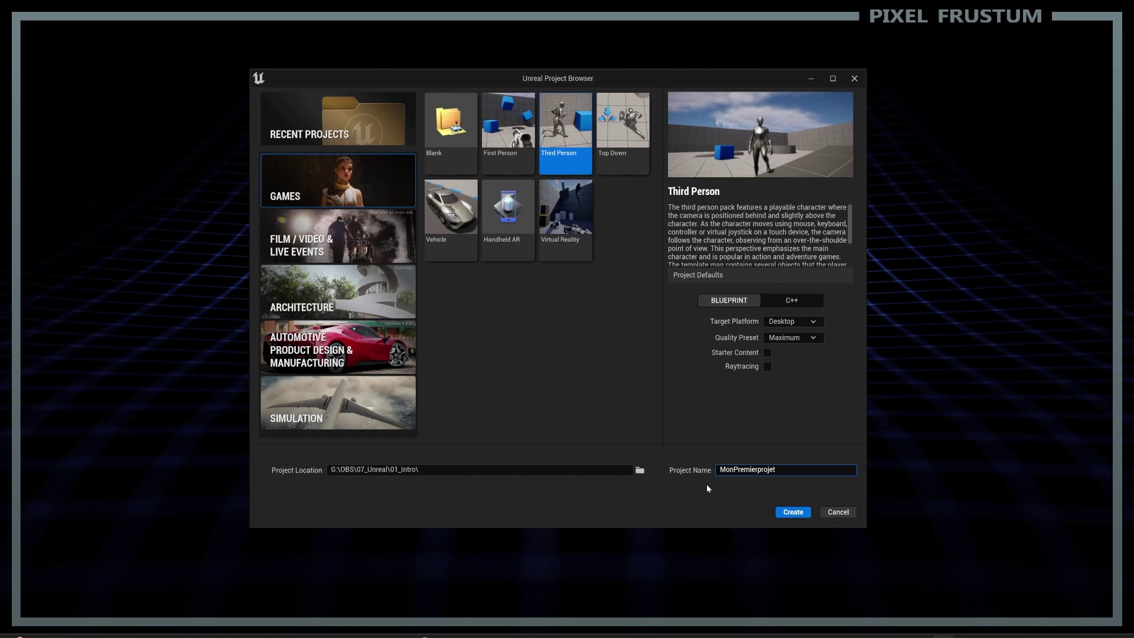
{"action": "left_click", "coordinate": [802, 513]}
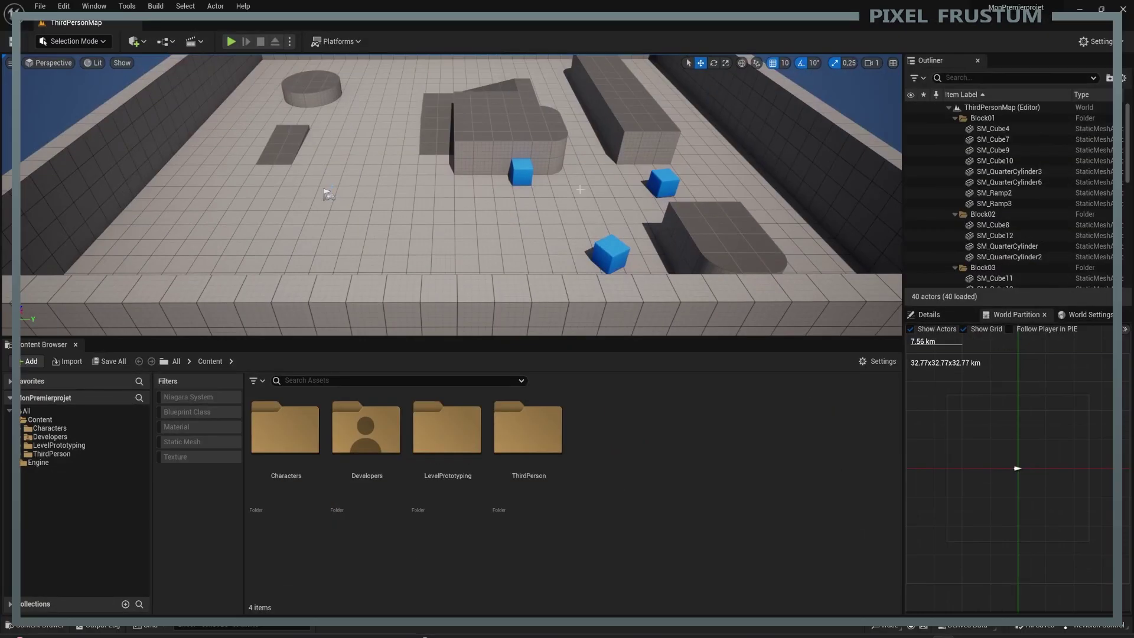
Step: Open the editor's Load Layout options
{"action": "left_click", "coordinate": [94, 6]}
{"action": "mouse_move", "coordinate": [153, 340]}
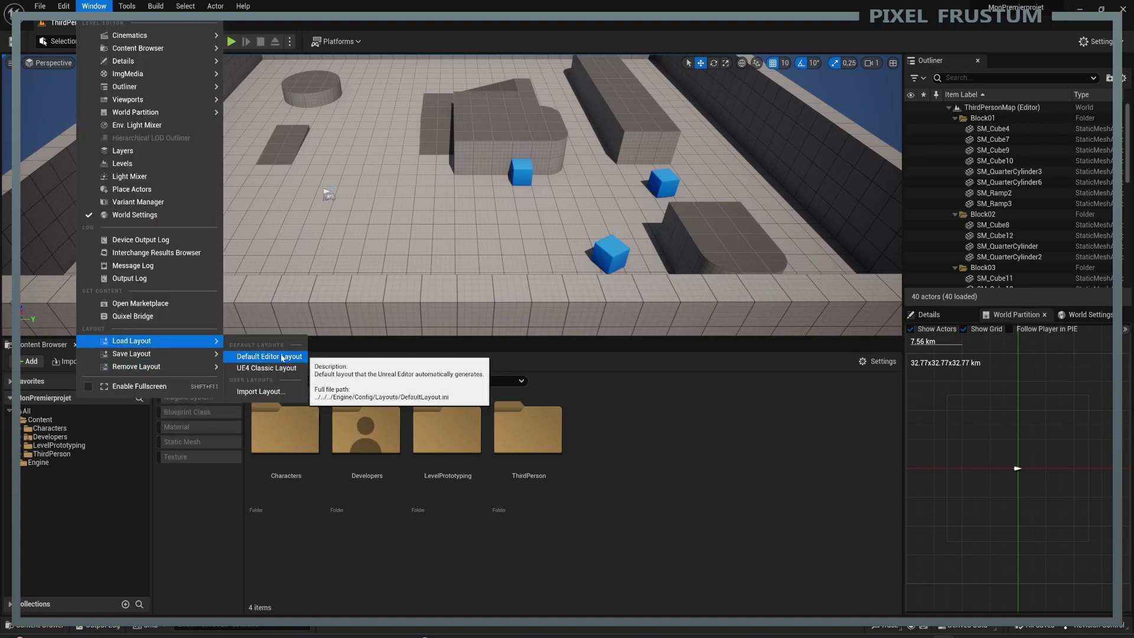